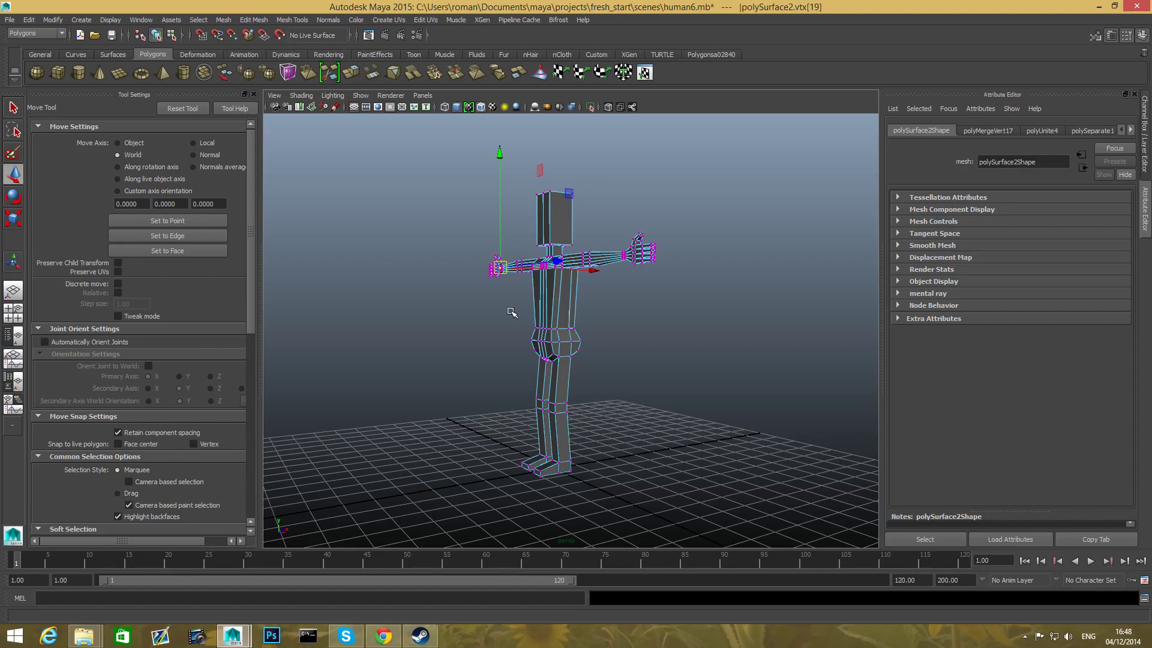
- Leave vertex editing and select the whole humanoid mesh as an object
alt+drag(502, 348, 584, 352)
alt+middle_drag(583, 352, 550, 363)
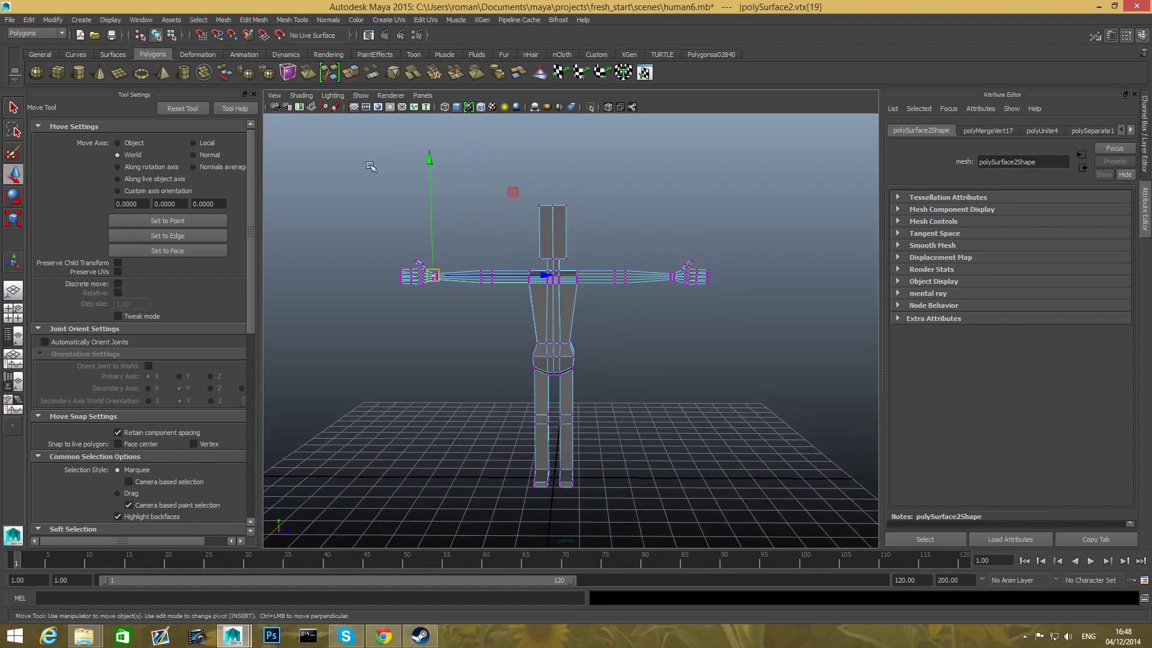
alt+drag(548, 364, 543, 365)
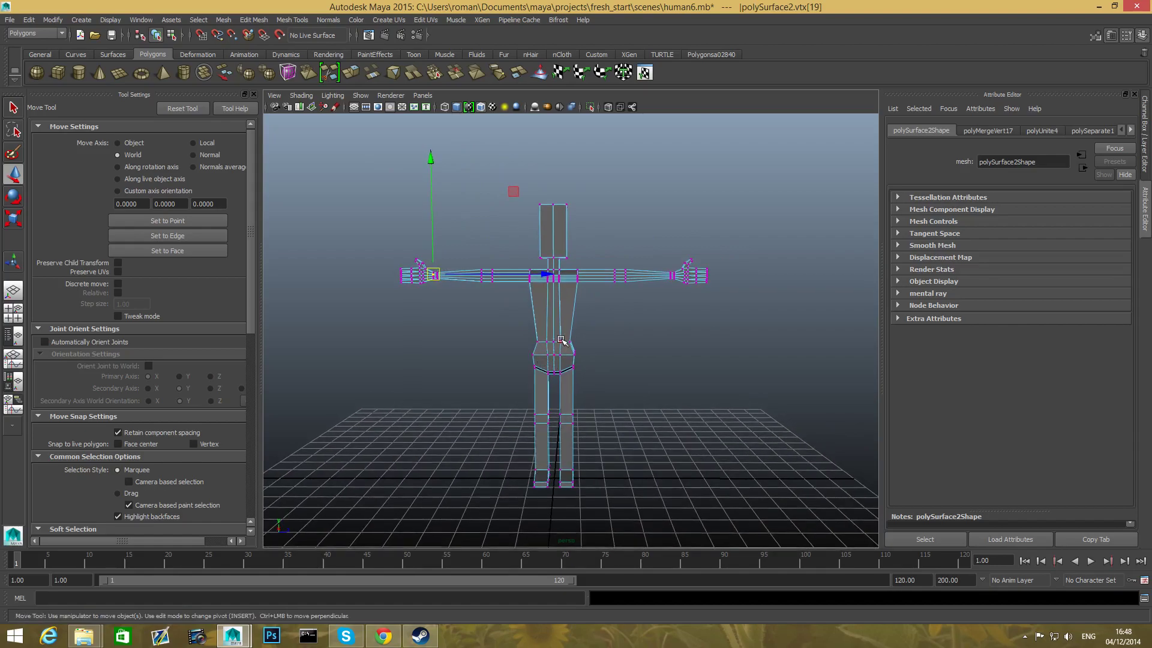
key(F8)
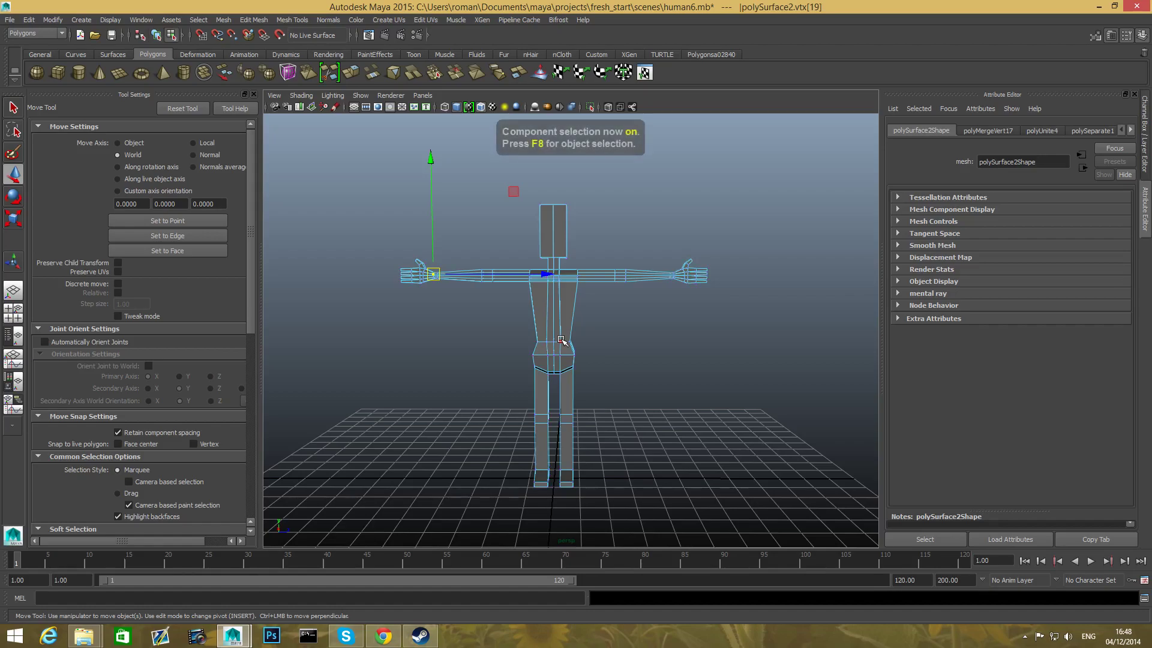
key(F8)
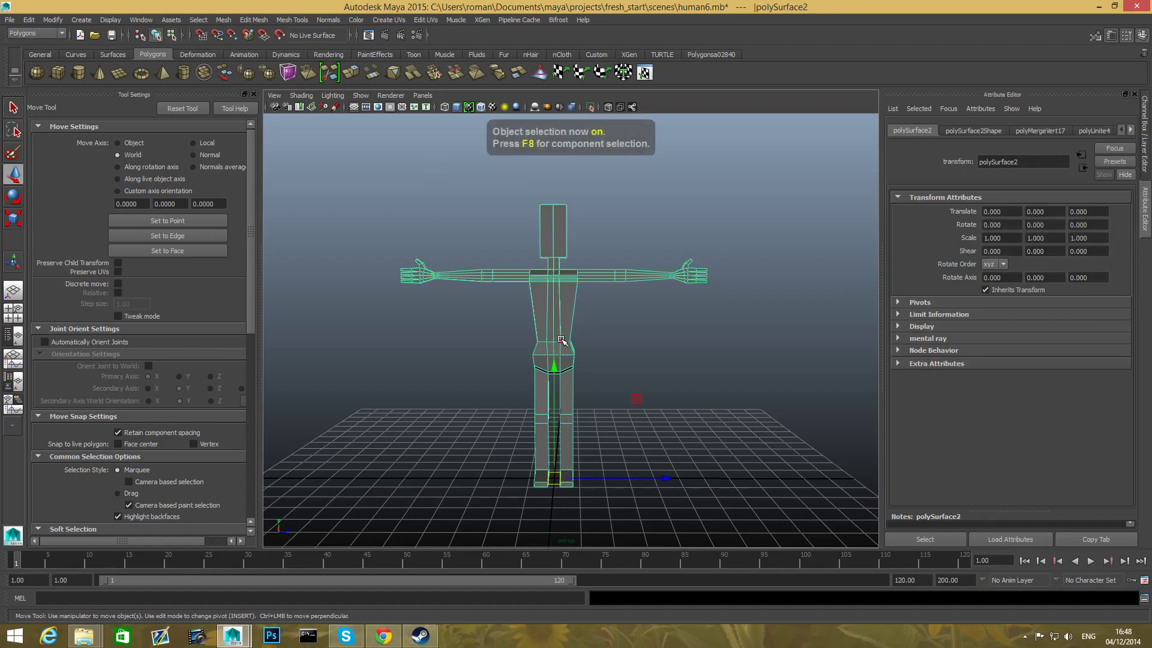
- Examine the humanoid mesh from several angles, comparing the torso, both arms and both hands for symmetry
scroll(564, 333, up, 5)
scroll(563, 331, down, 6)
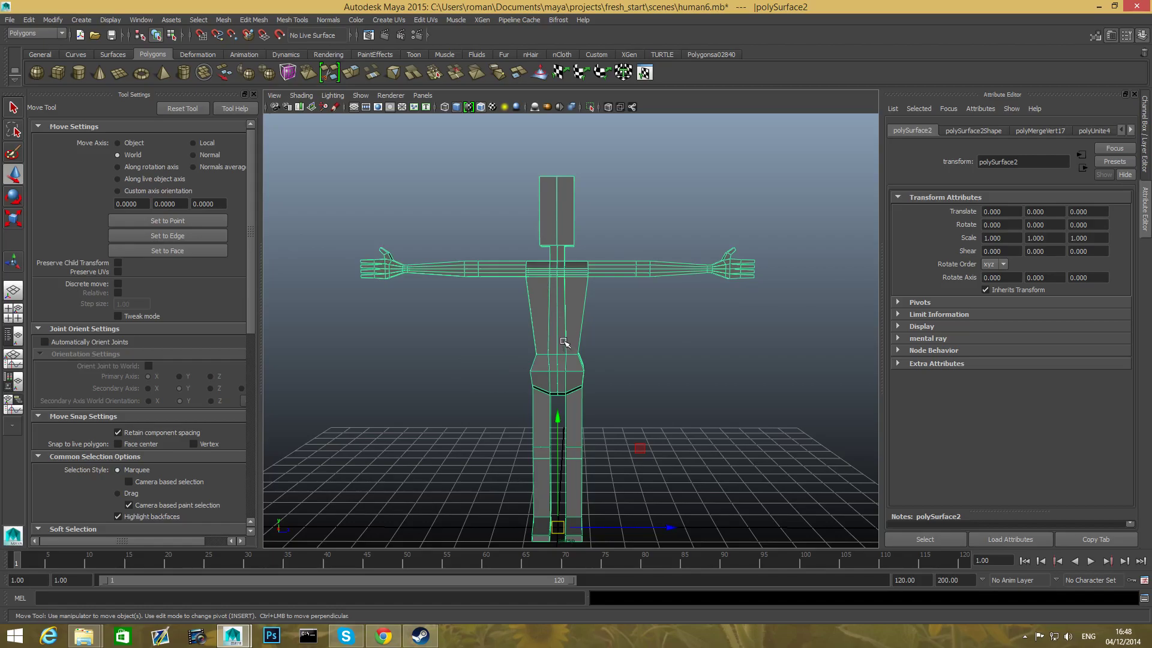
alt+drag(569, 309, 485, 319)
alt+right_drag(485, 319, 590, 360)
alt+drag(570, 396, 451, 364)
alt+drag(334, 313, 542, 322)
alt+right_drag(542, 322, 315, 348)
alt+drag(381, 382, 282, 368)
alt+drag(446, 384, 483, 382)
alt+middle_drag(340, 359, 348, 374)
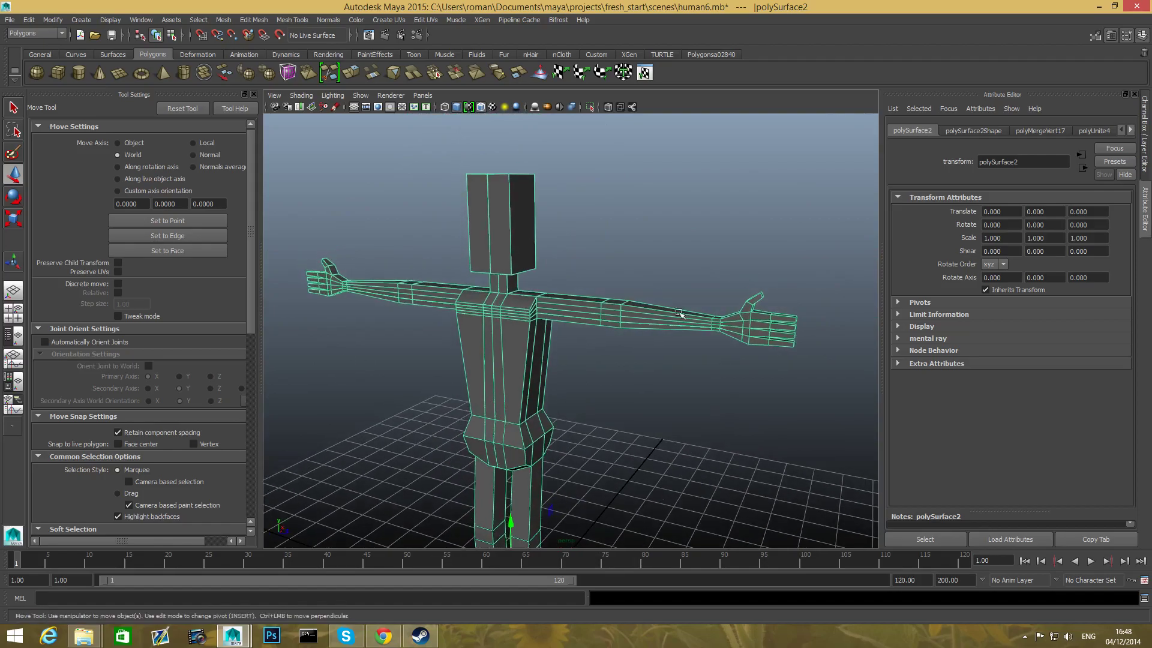
alt+drag(532, 357, 312, 350)
alt+right_drag(312, 350, 520, 399)
alt+middle_drag(639, 339, 420, 393)
alt+middle_drag(575, 308, 503, 334)
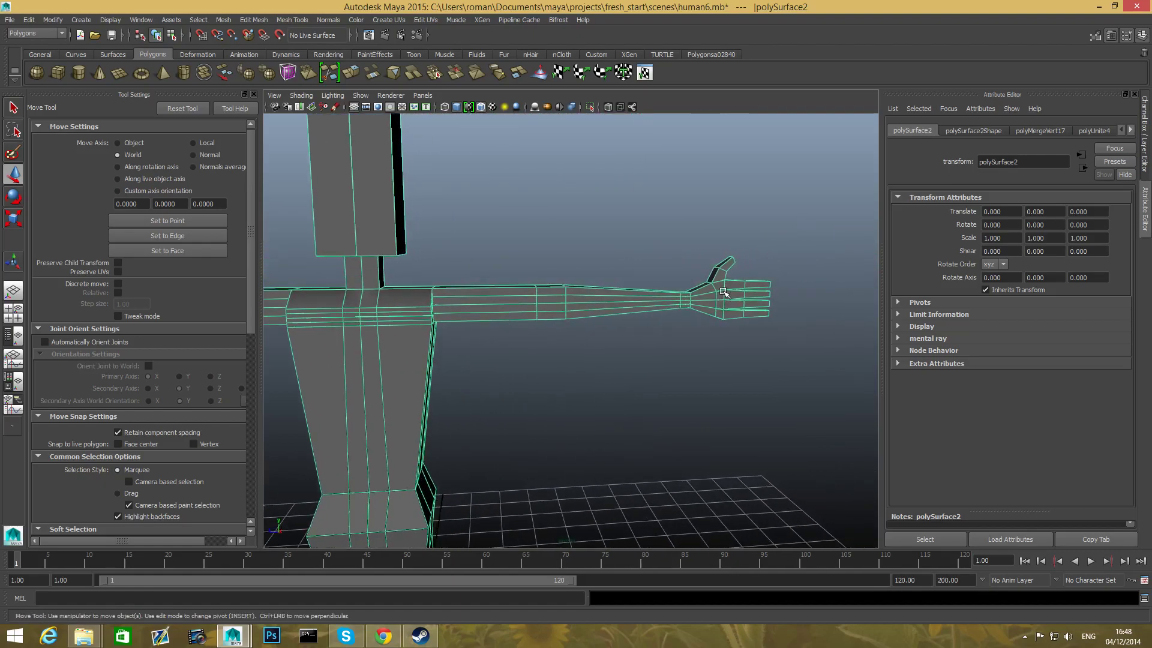
alt+right_drag(652, 320, 526, 320)
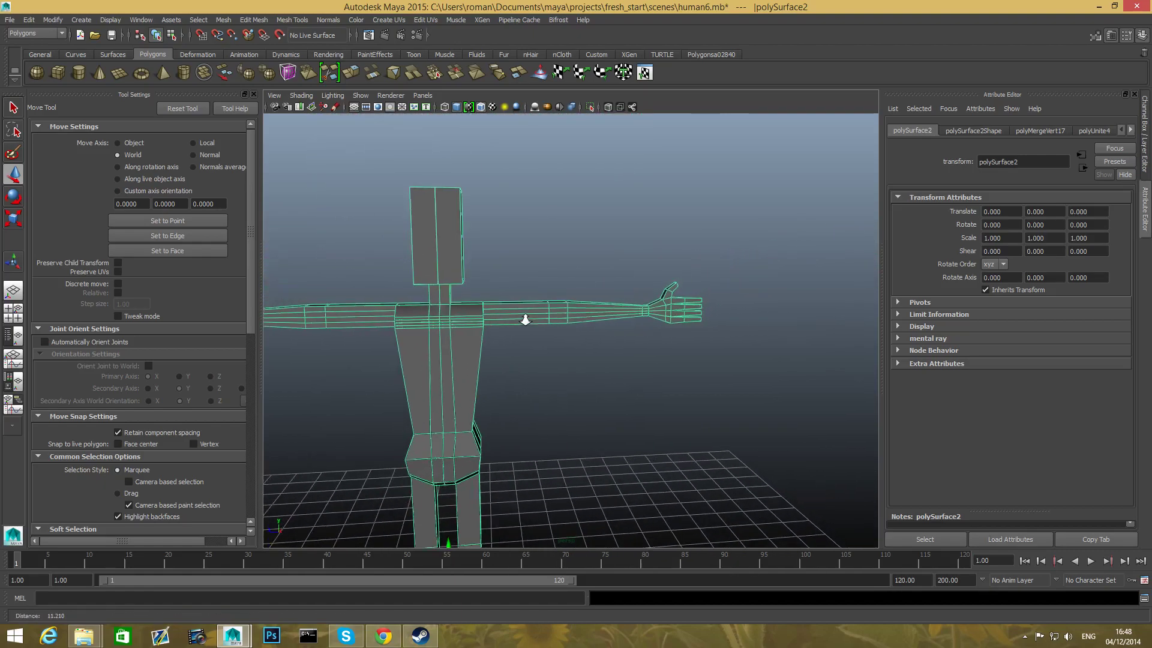
alt+drag(450, 329, 714, 330)
alt+drag(418, 366, 455, 373)
alt+middle_drag(600, 351, 271, 386)
alt+middle_drag(539, 384, 390, 360)
alt+right_drag(390, 360, 571, 362)
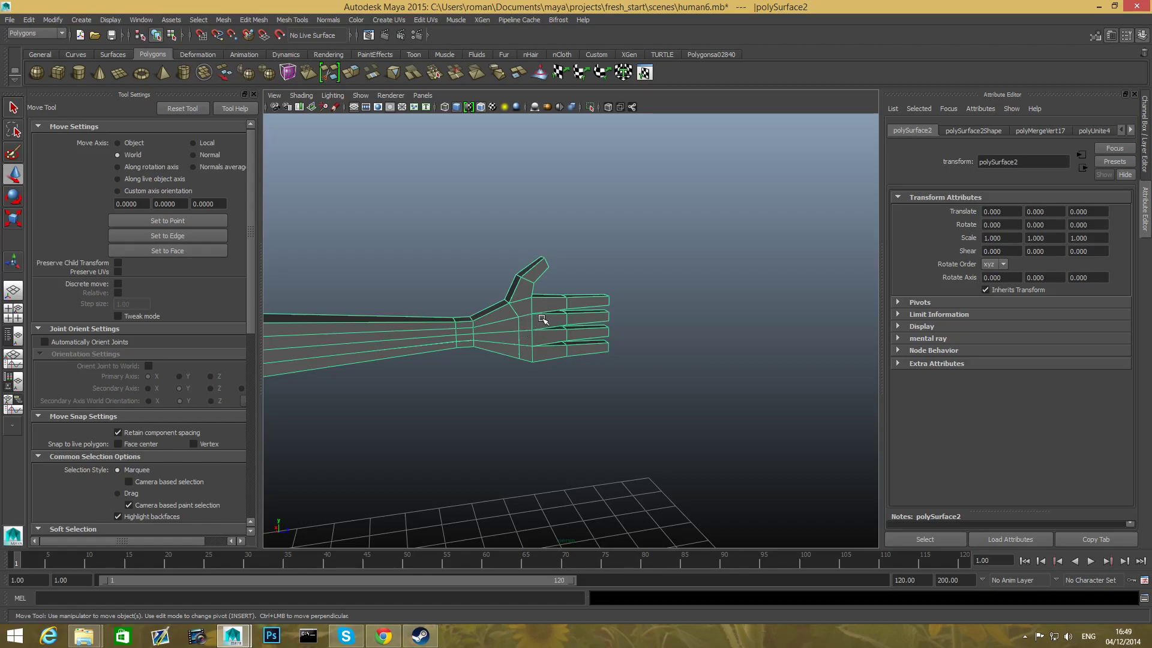
alt+right_drag(544, 331, 192, 313)
alt+middle_drag(427, 375, 600, 369)
alt+drag(600, 369, 674, 372)
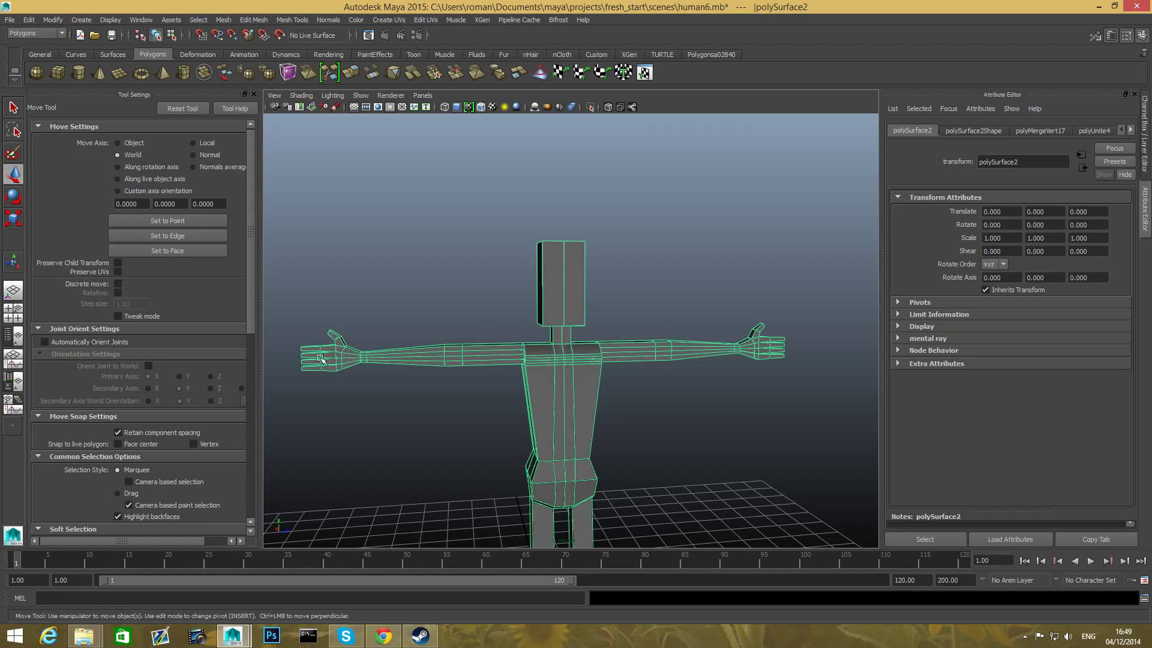
alt+middle_drag(346, 405, 349, 405)
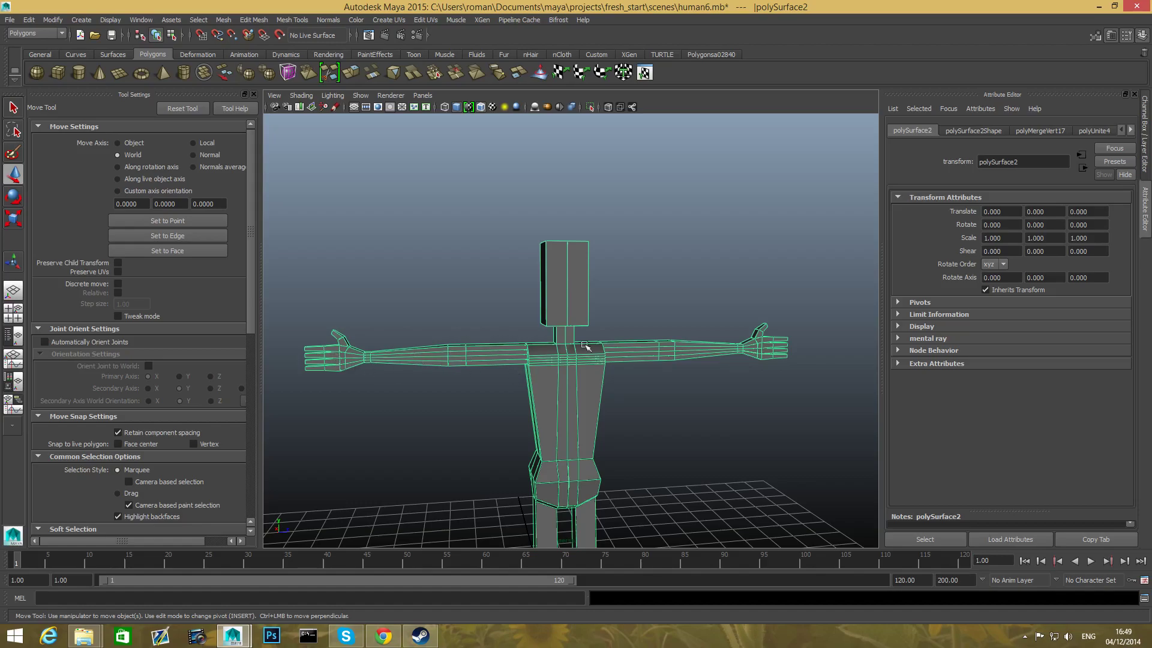
alt+drag(659, 391, 578, 369)
scroll(581, 372, down, 5)
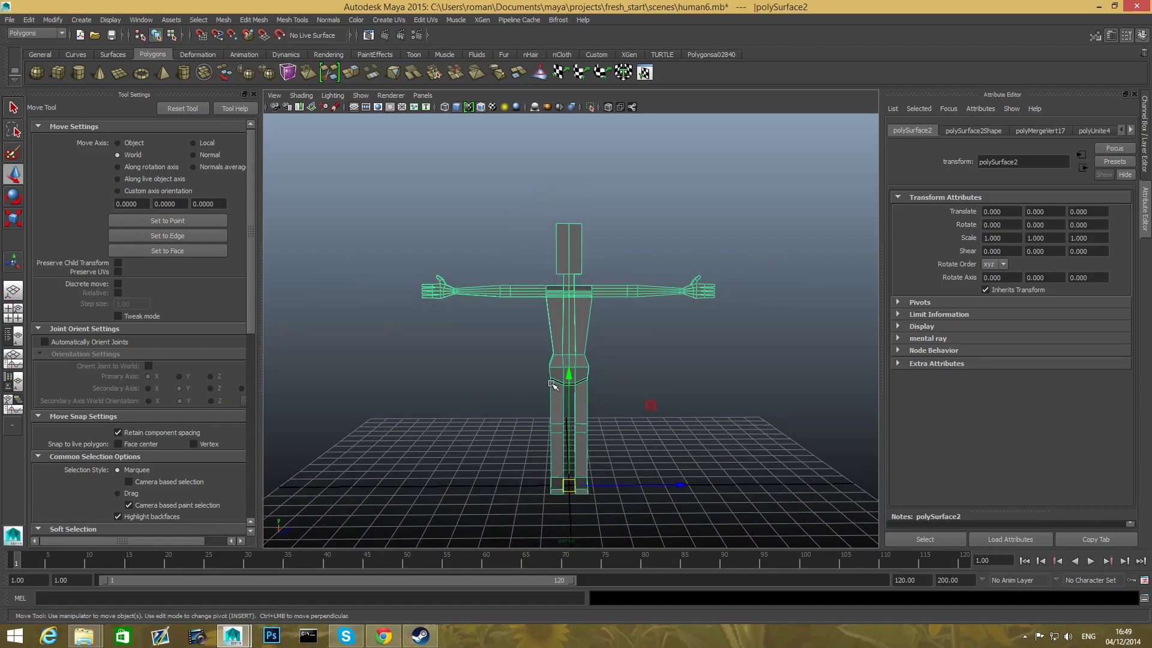
- Switch the humanoid mesh to face selection
right_drag(576, 306, 569, 341)
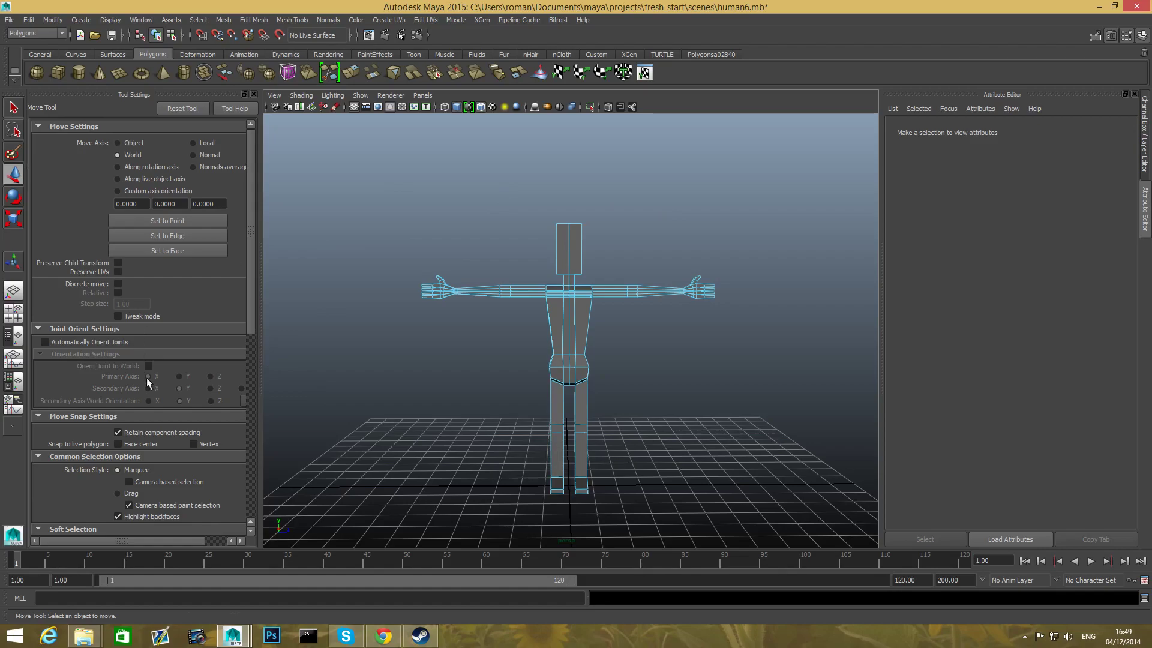
- Try selecting one half of the body's faces with Object symmetry about the Z axis, and turn symmetry off again
scroll(249, 298, down, 10)
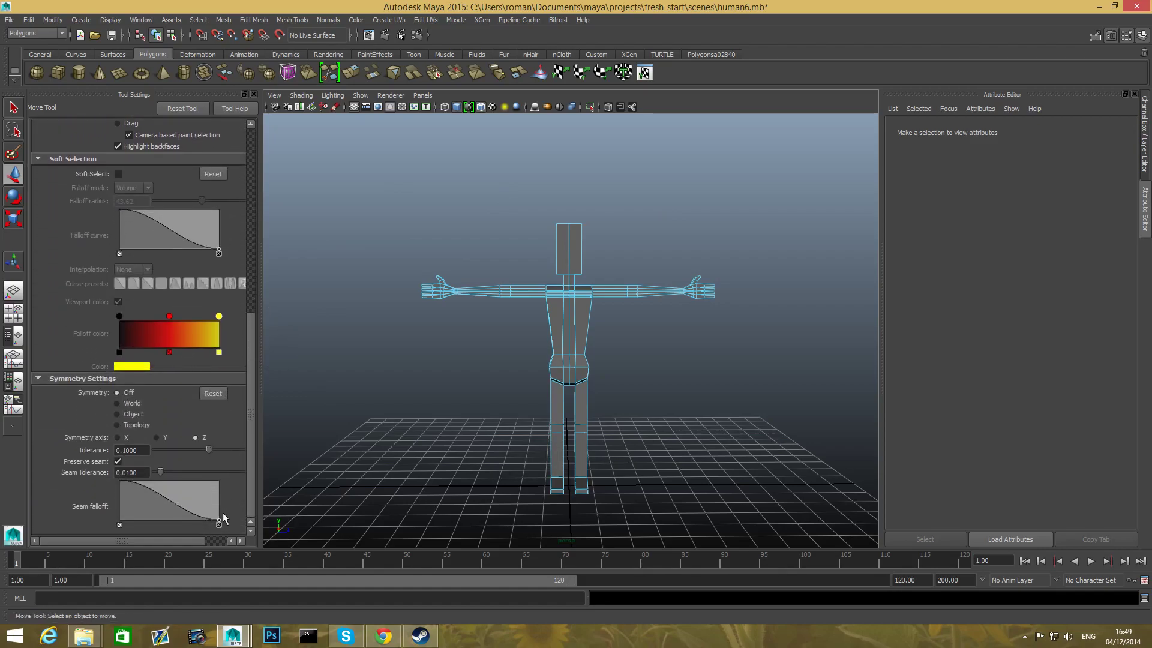
click(118, 413)
drag(393, 170, 569, 559)
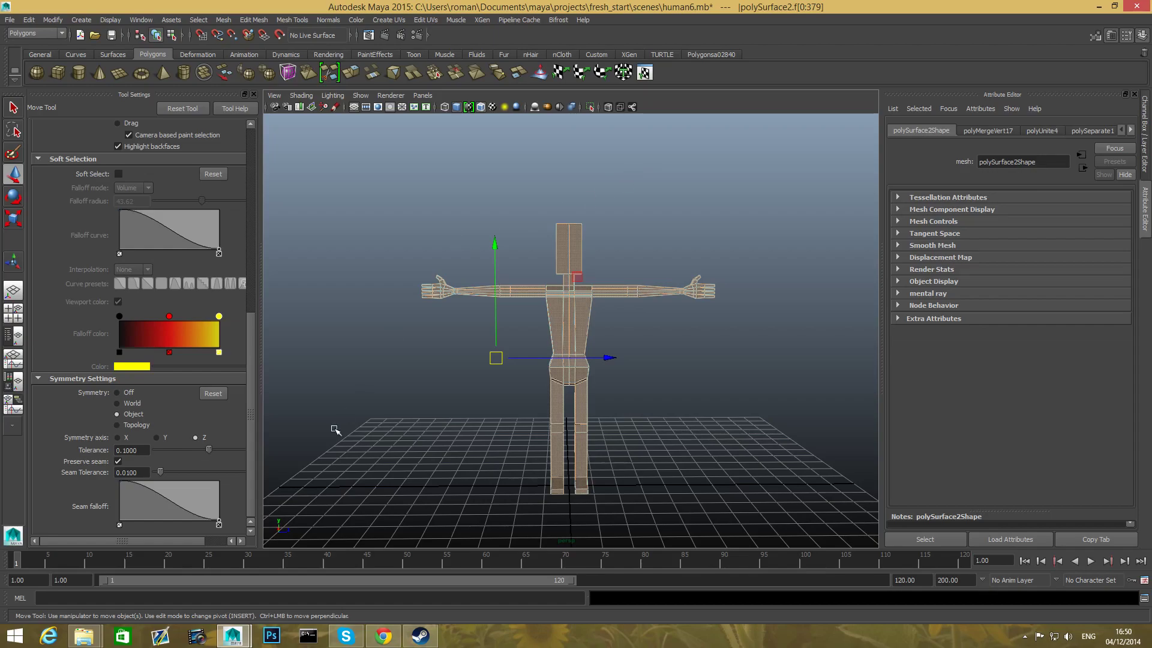
click(117, 393)
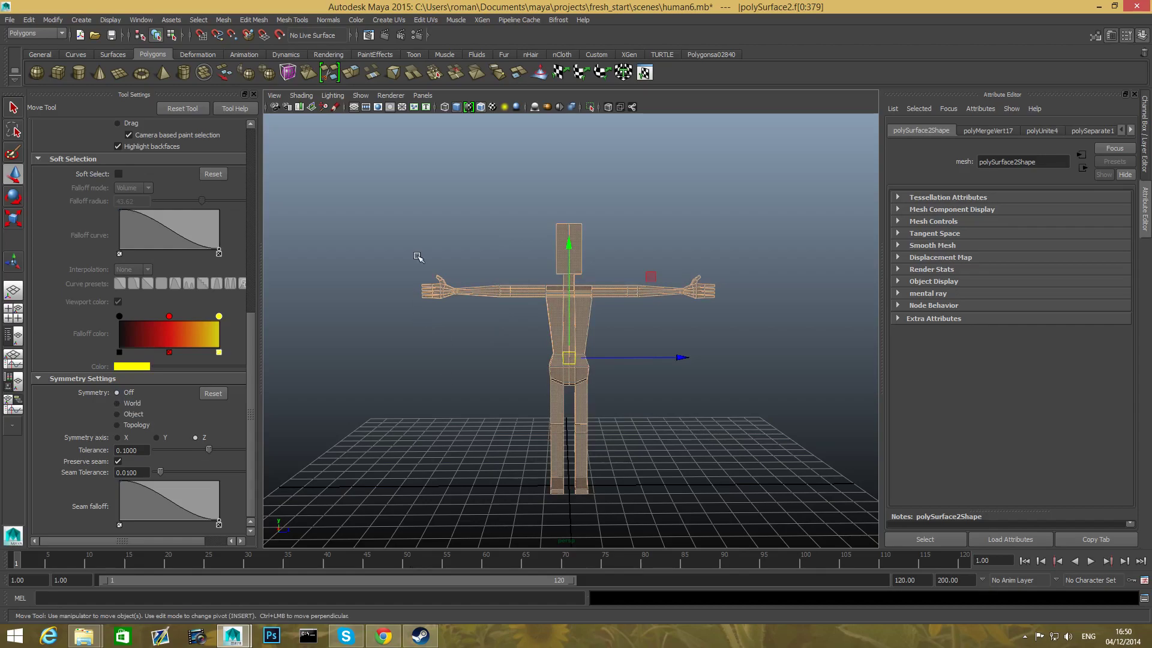
- Select all faces on the negative-Z half of the body, up to the centre line, and delete them
drag(402, 170, 568, 581)
scroll(567, 528, up, 5)
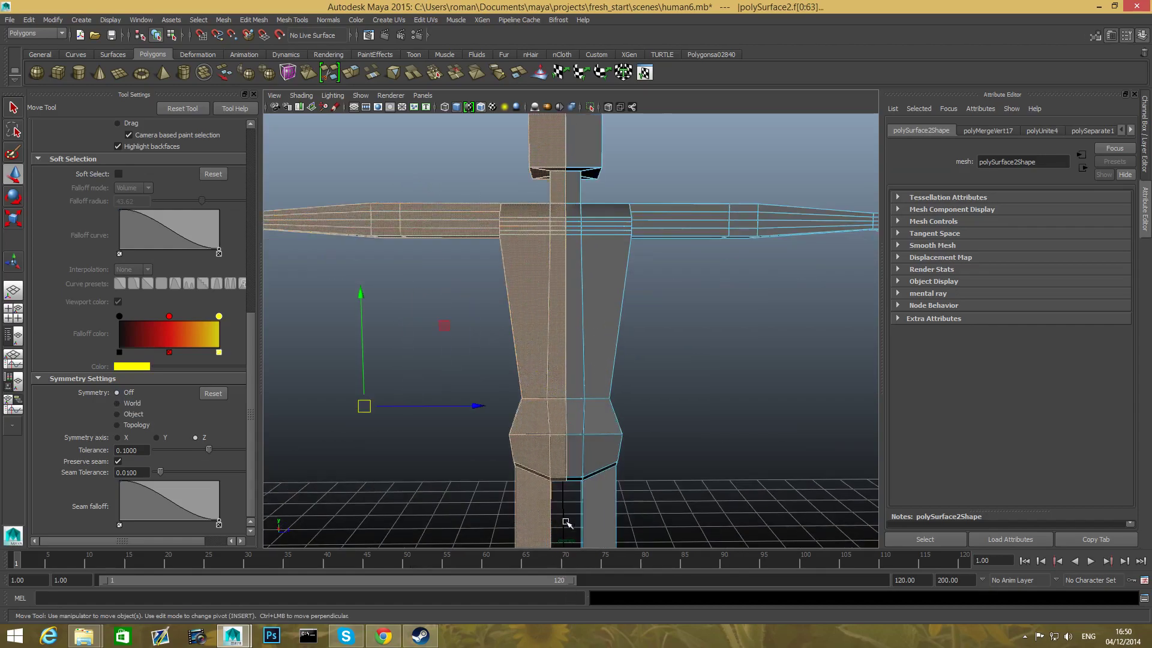
alt+drag(579, 412, 367, 424)
alt+right_drag(367, 424, 617, 451)
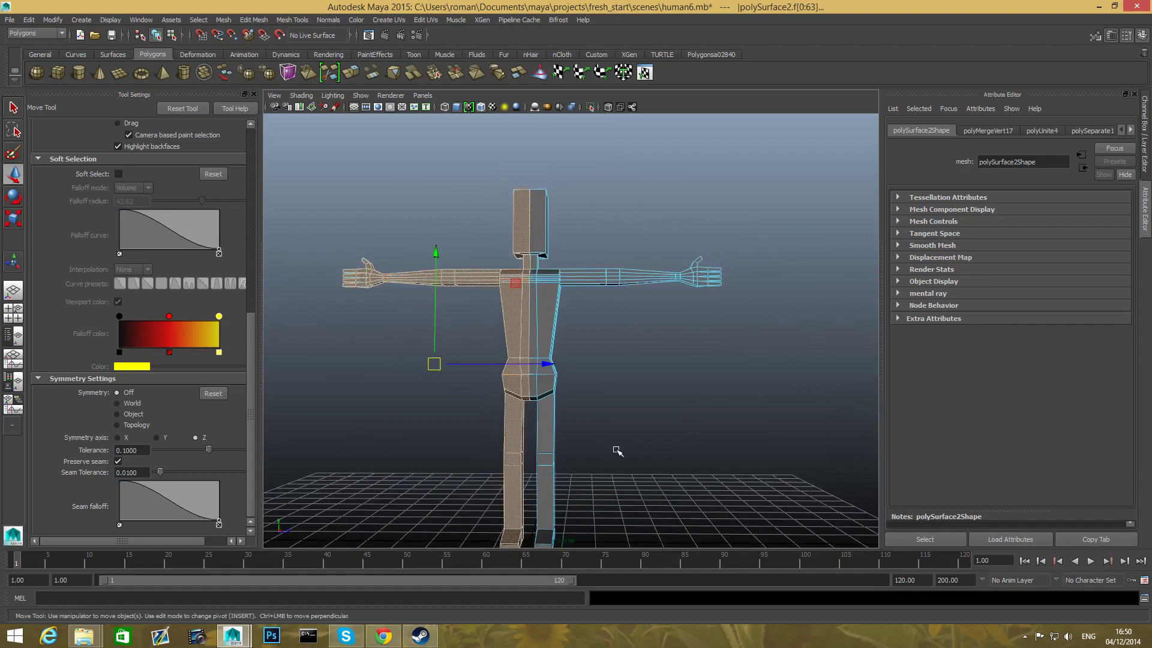
key(Delete)
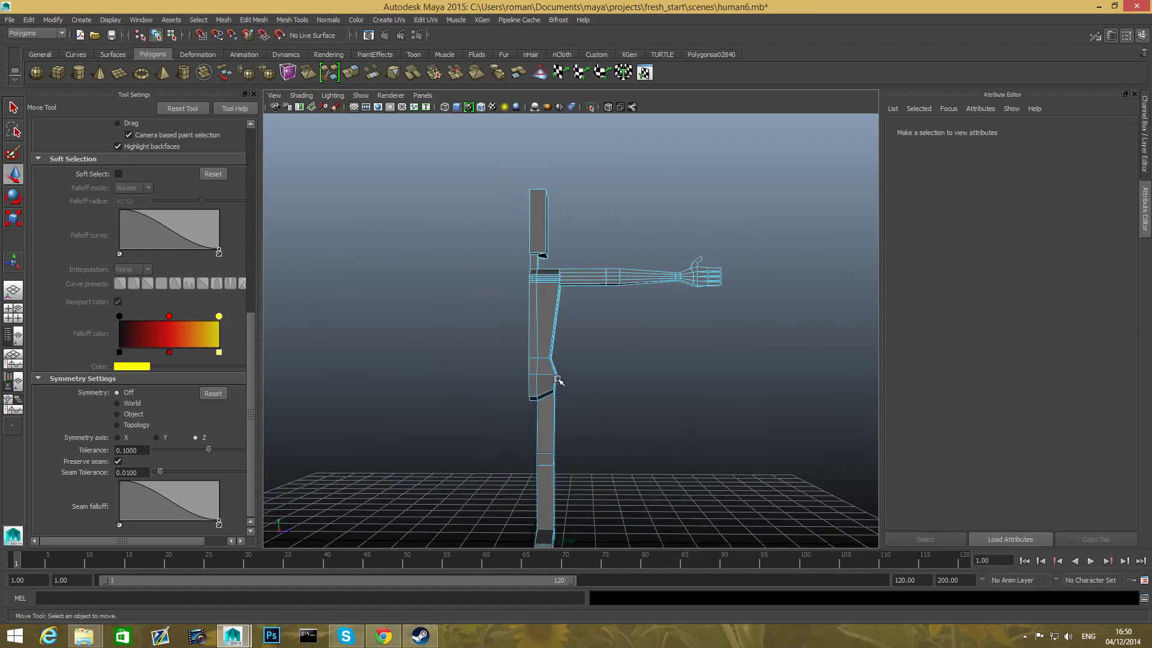
- Return to object selection with the remaining half of the body selected
click(556, 377)
alt+drag(575, 436, 520, 454)
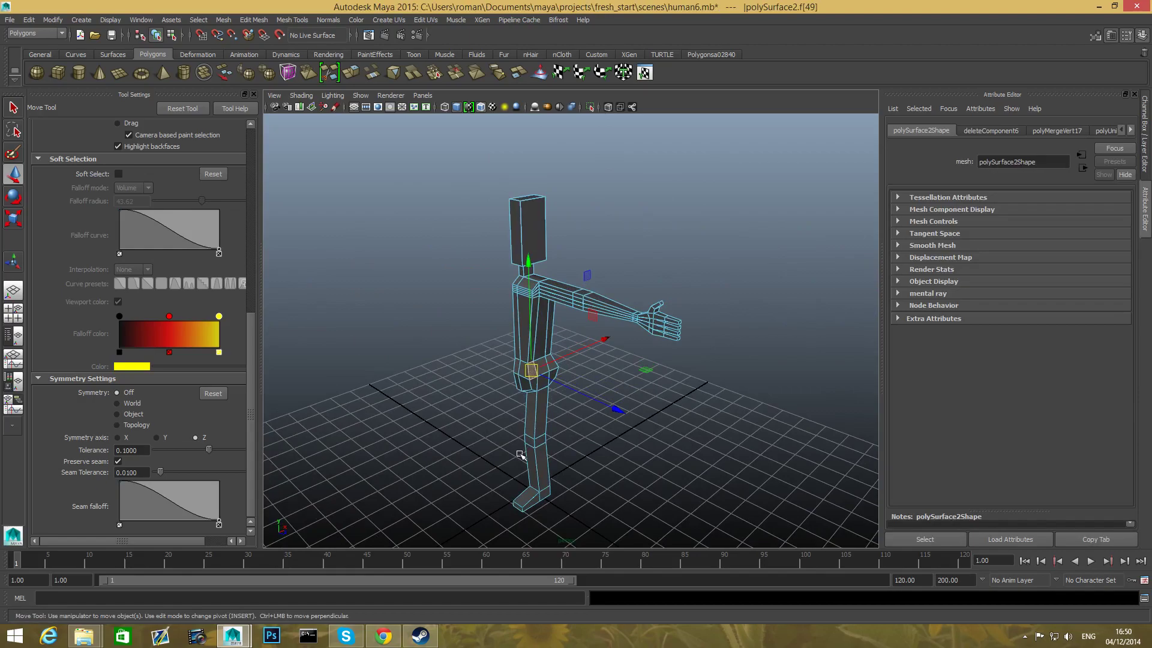
key(F8)
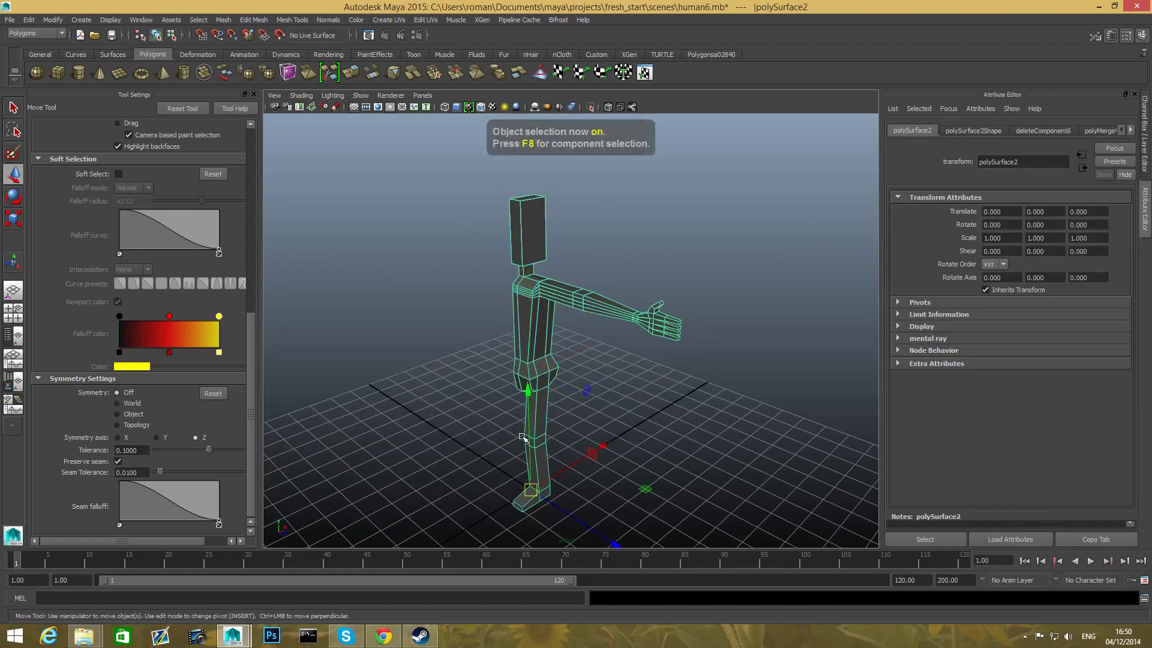
- Examine the remaining half of the body against the world axes to determine the mirror direction
alt+middle_drag(539, 474, 522, 414)
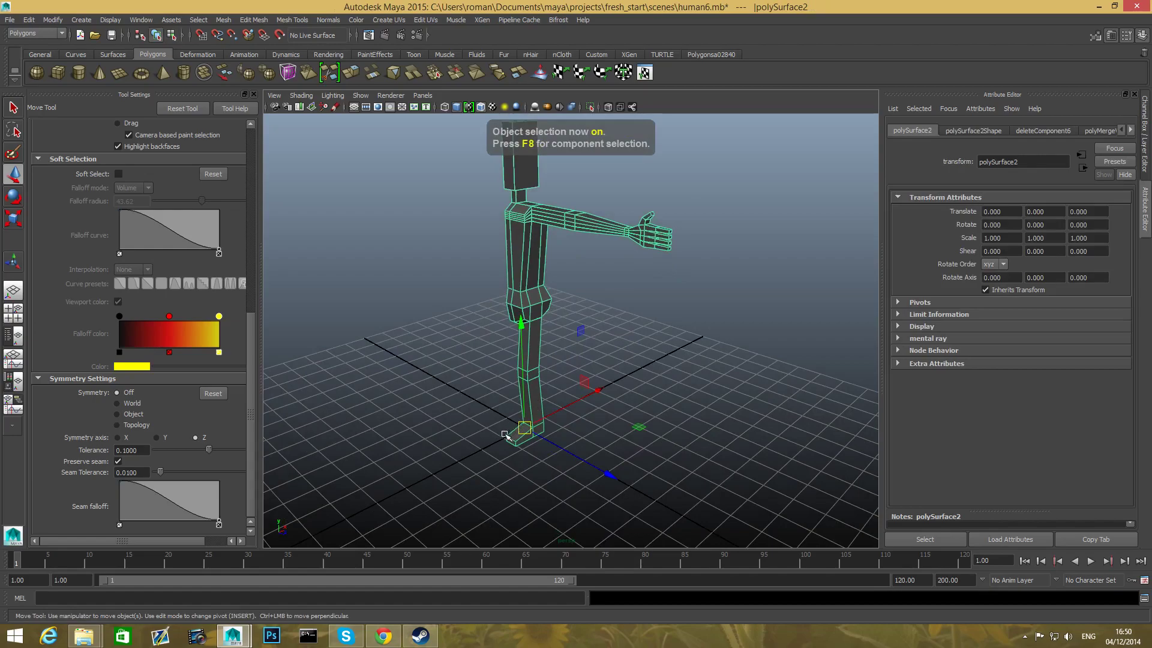
alt+drag(490, 437, 622, 272)
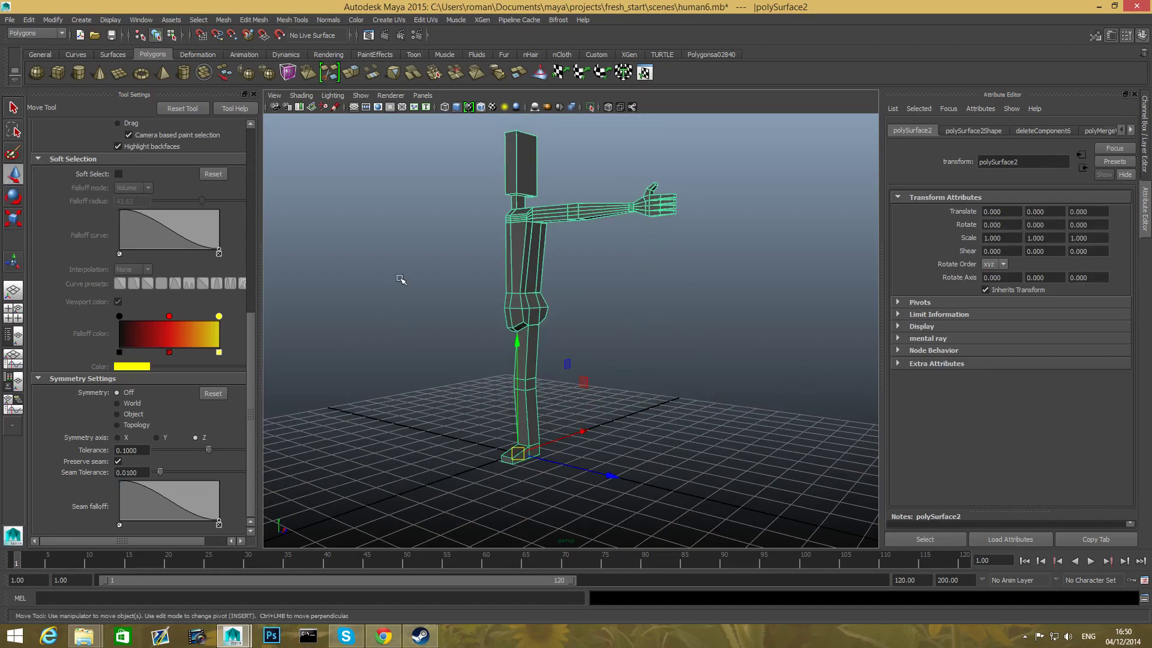
key(alt)
mouse_move(799, 428)
alt+mouse_down()
mouse_move(712, 429)
mouse_move(830, 437)
mouse_move(754, 406)
mouse_move(707, 432)
mouse_move(840, 442)
mouse_move(813, 437)
alt+mouse_up()
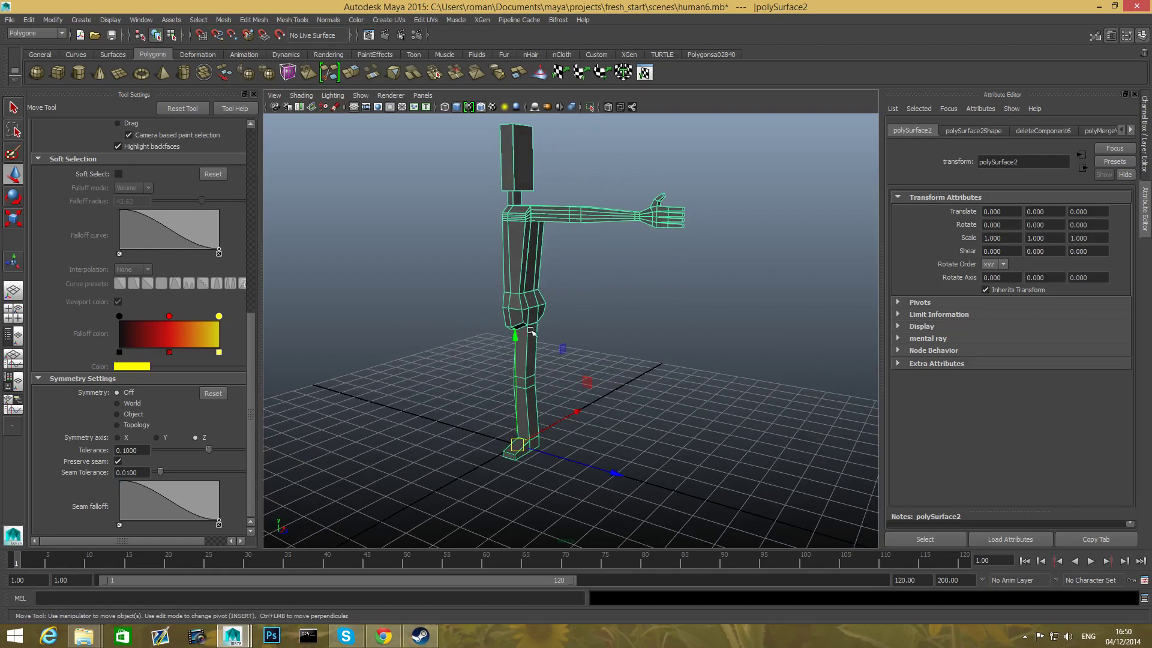
alt+drag(503, 474, 467, 480)
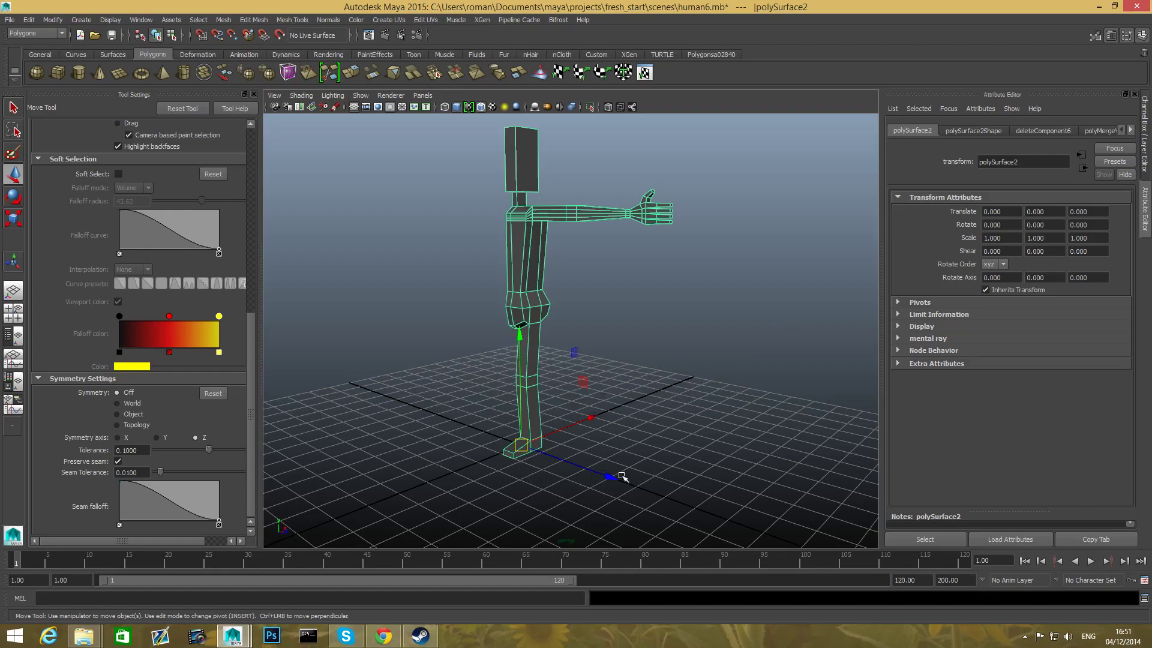
alt+drag(479, 516, 546, 500)
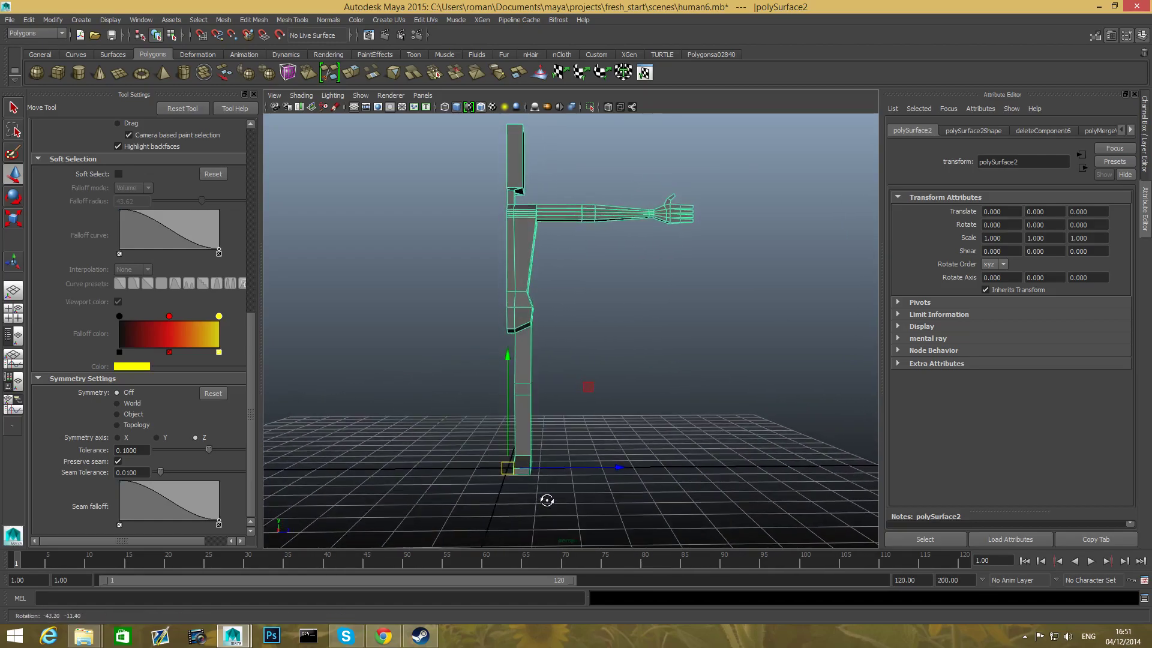
alt+middle_drag(546, 499, 596, 496)
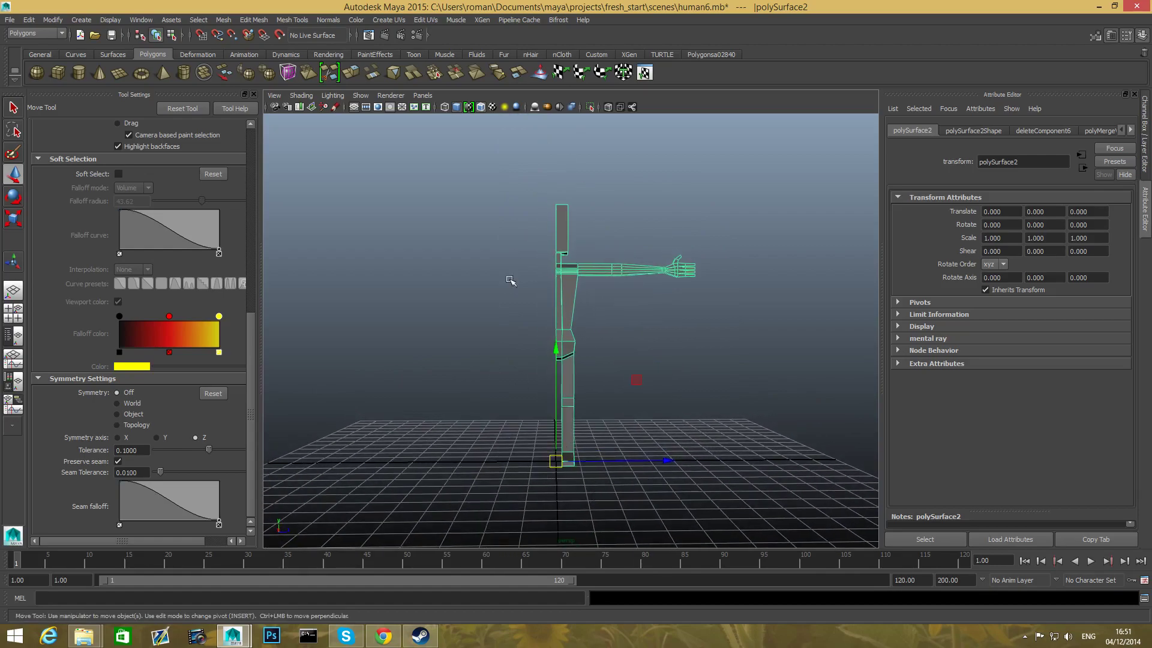
alt+middle_drag(490, 446, 490, 443)
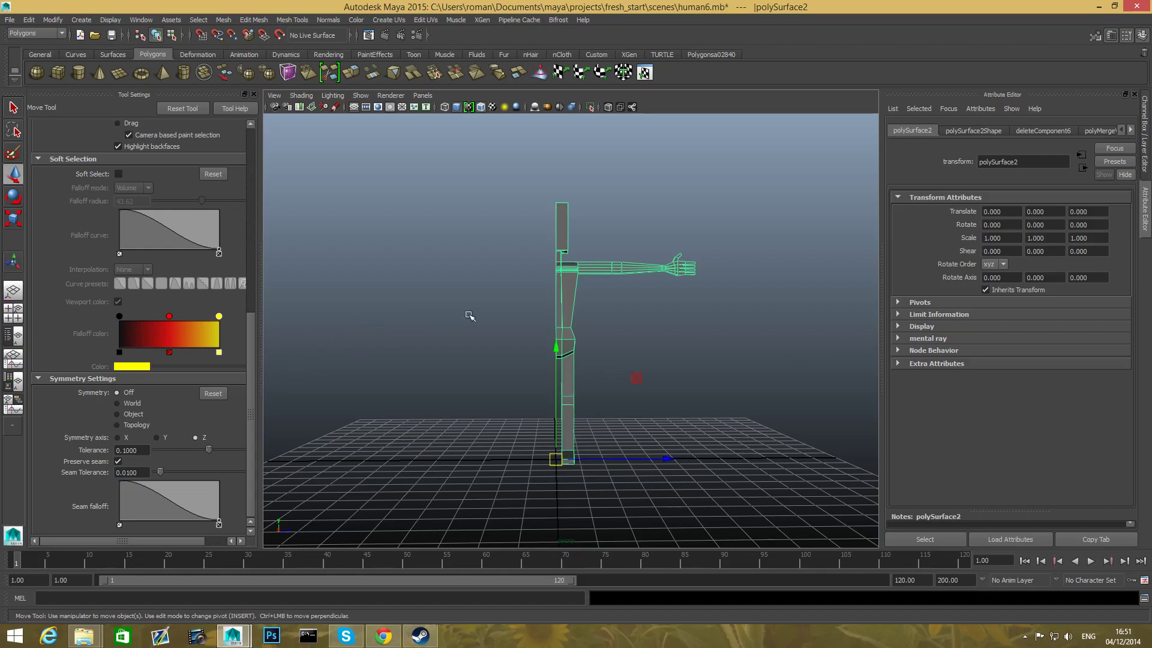
- Mirror the remaining half-body mesh in the -Z direction to rebuild the full figure
shift+right_click(564, 302)
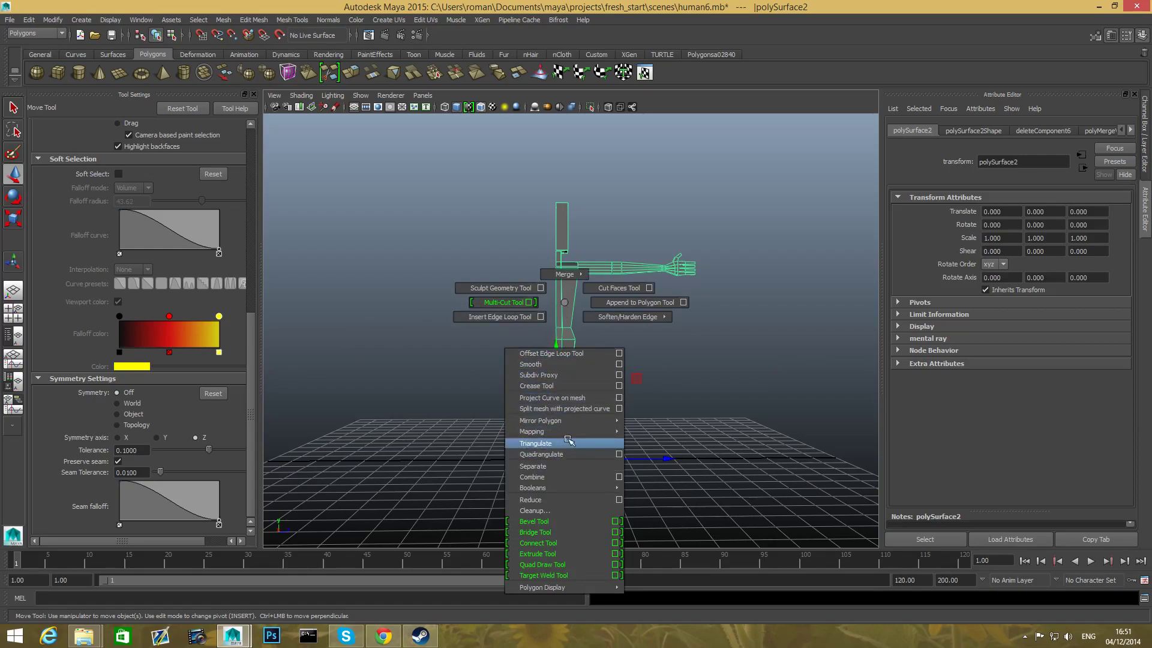
mouse_move(577, 422)
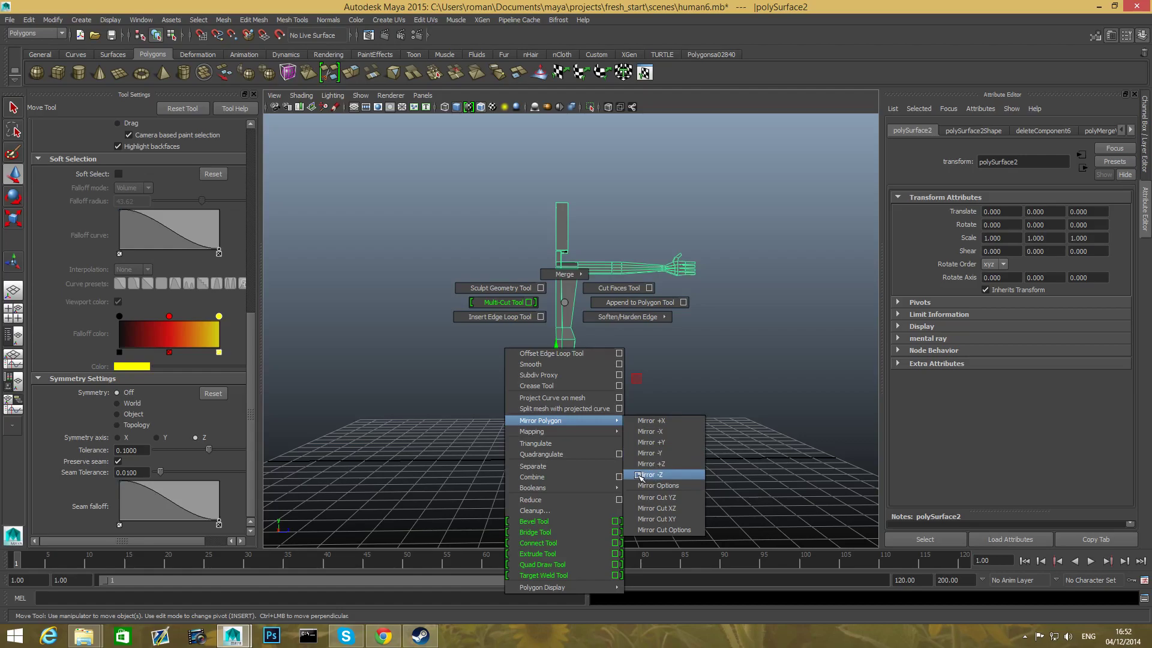
click(641, 474)
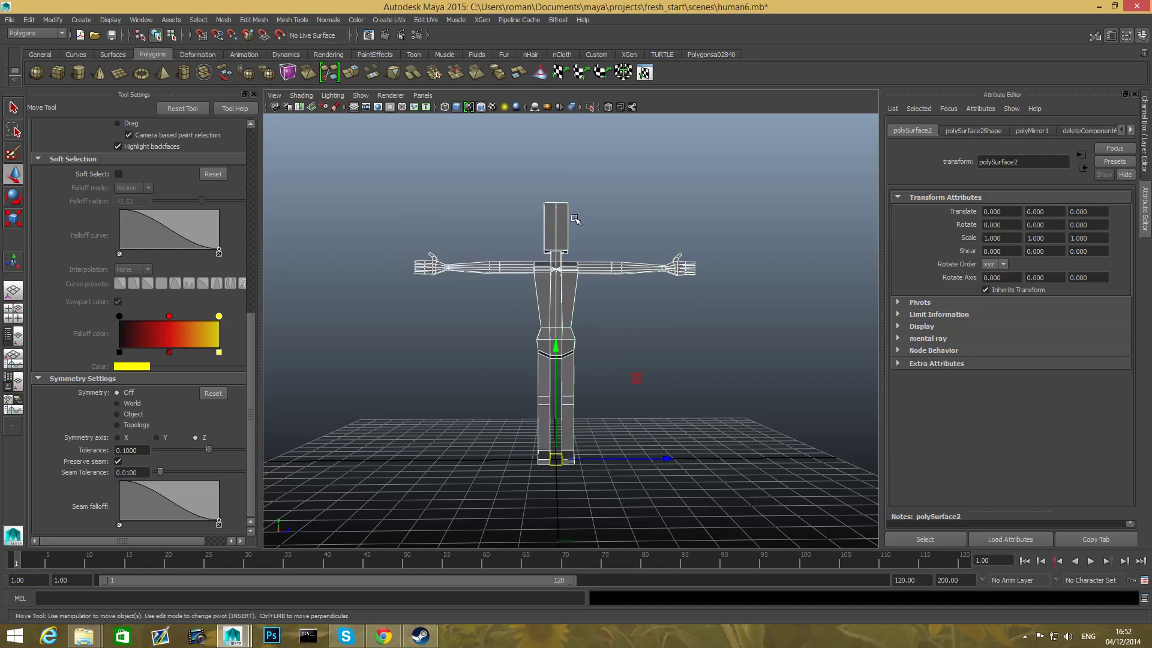
scroll(567, 315, up, 2)
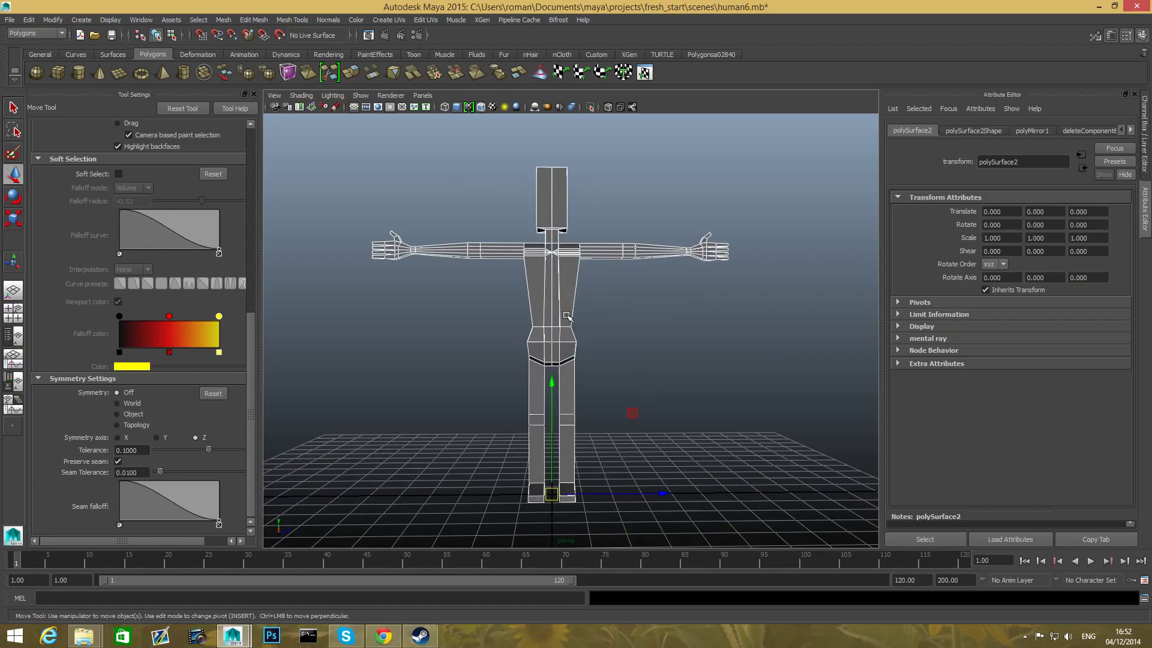
alt+middle_drag(553, 232, 556, 292)
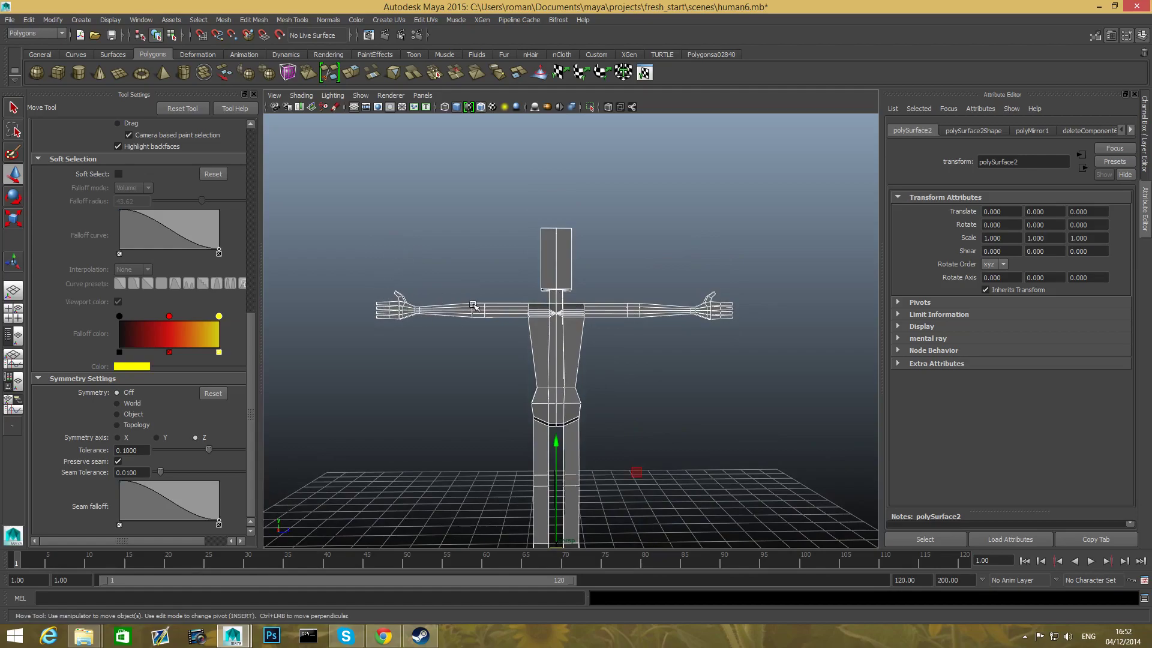
alt+drag(523, 339, 492, 356)
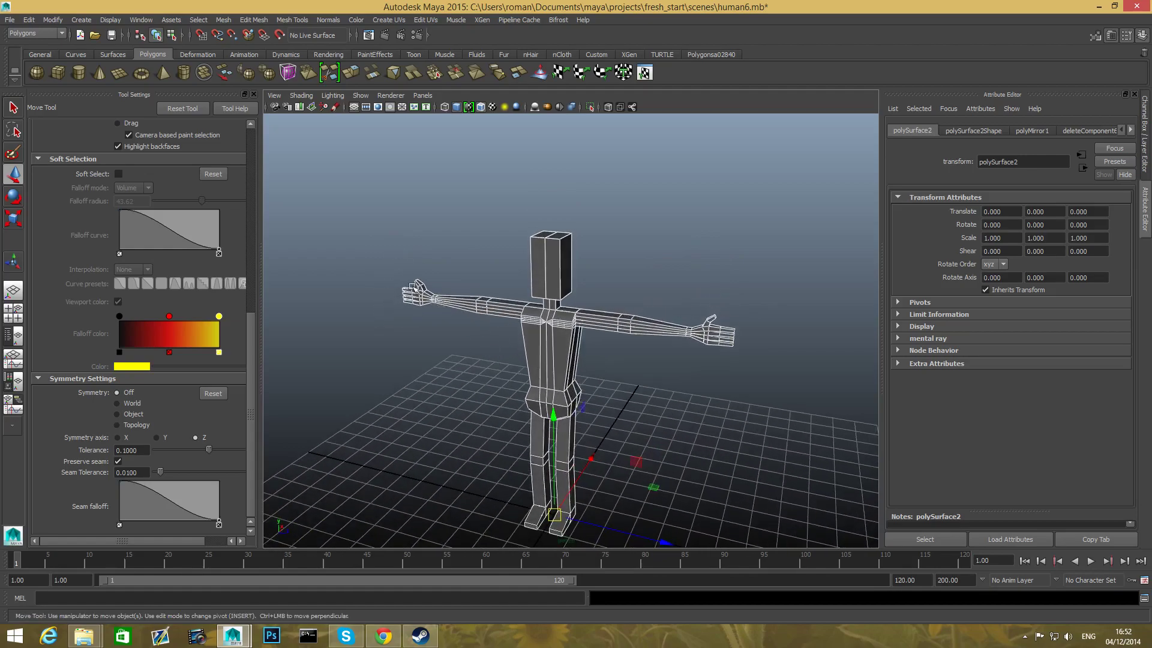
alt+drag(433, 335, 458, 318)
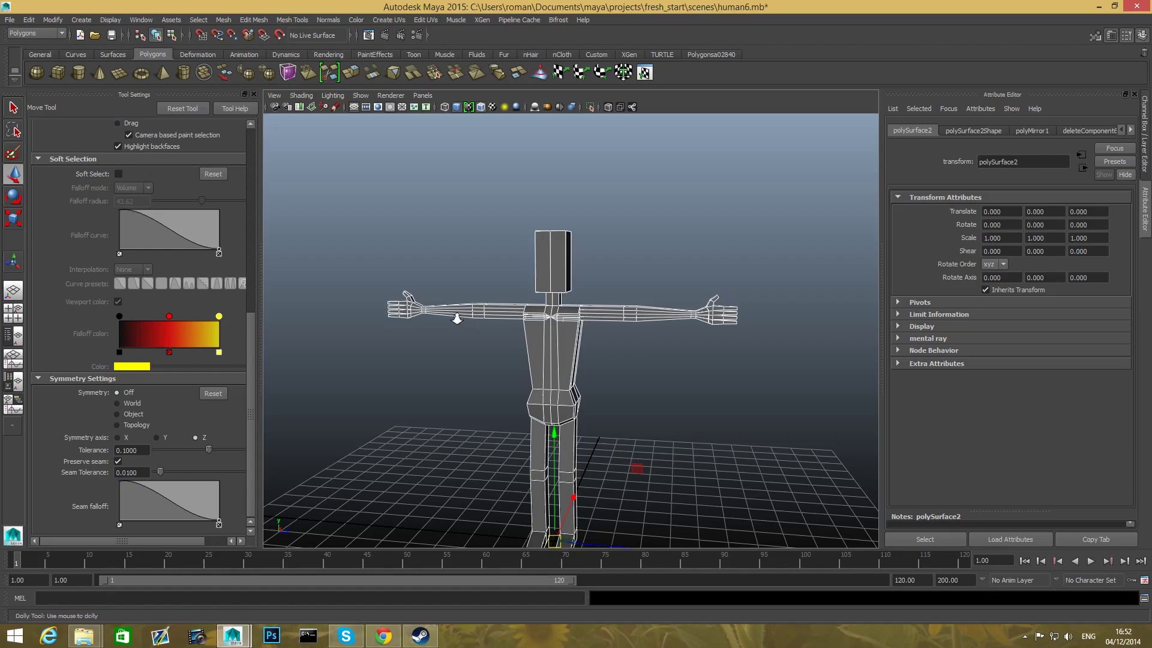
- Examine the mirrored body's chest, neck and shoulders up close along the centre line
alt+right_drag(457, 319, 712, 397)
alt+middle_drag(491, 293, 511, 341)
alt+right_drag(511, 341, 605, 378)
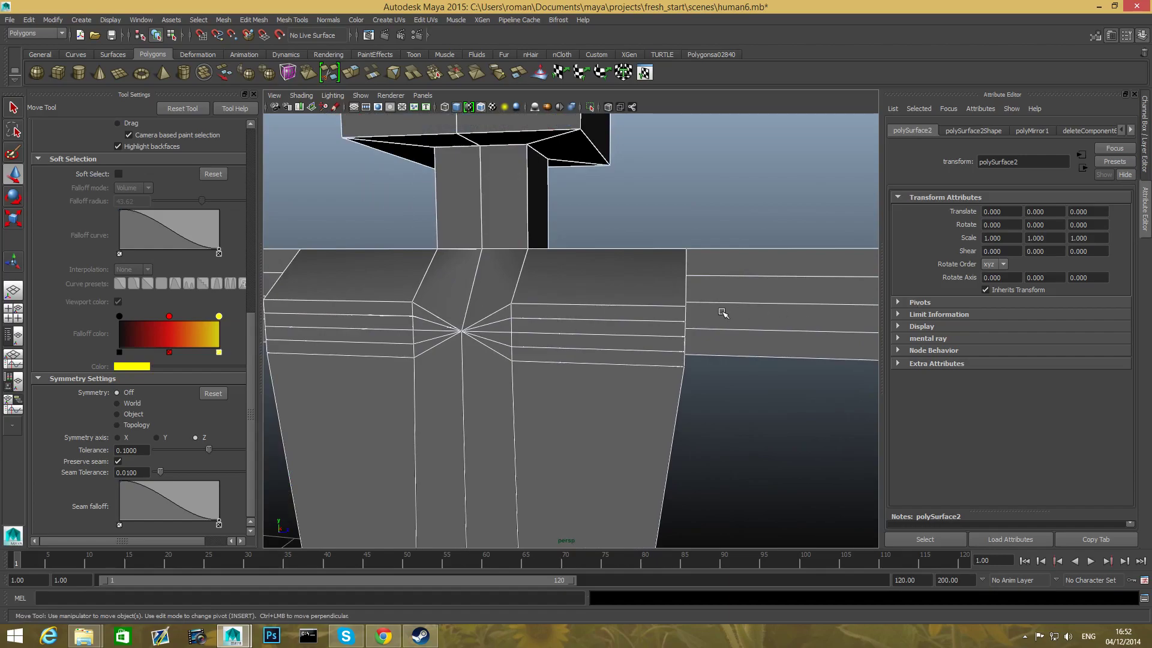
scroll(723, 314, down, 3)
alt+middle_drag(507, 336, 593, 328)
alt+right_drag(593, 328, 663, 357)
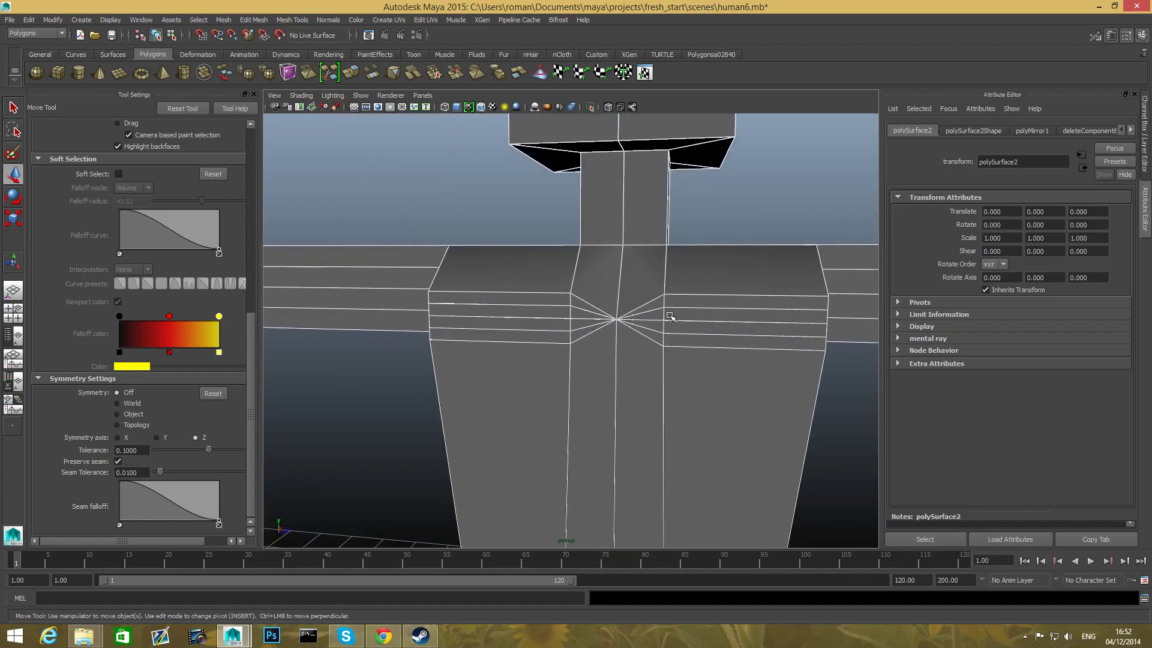
alt+right_drag(670, 316, 570, 321)
mouse_move(570, 322)
alt+mouse_down()
mouse_move(606, 311)
mouse_move(550, 321)
alt+mouse_up()
alt+right_drag(551, 321, 685, 355)
alt+drag(685, 355, 490, 368)
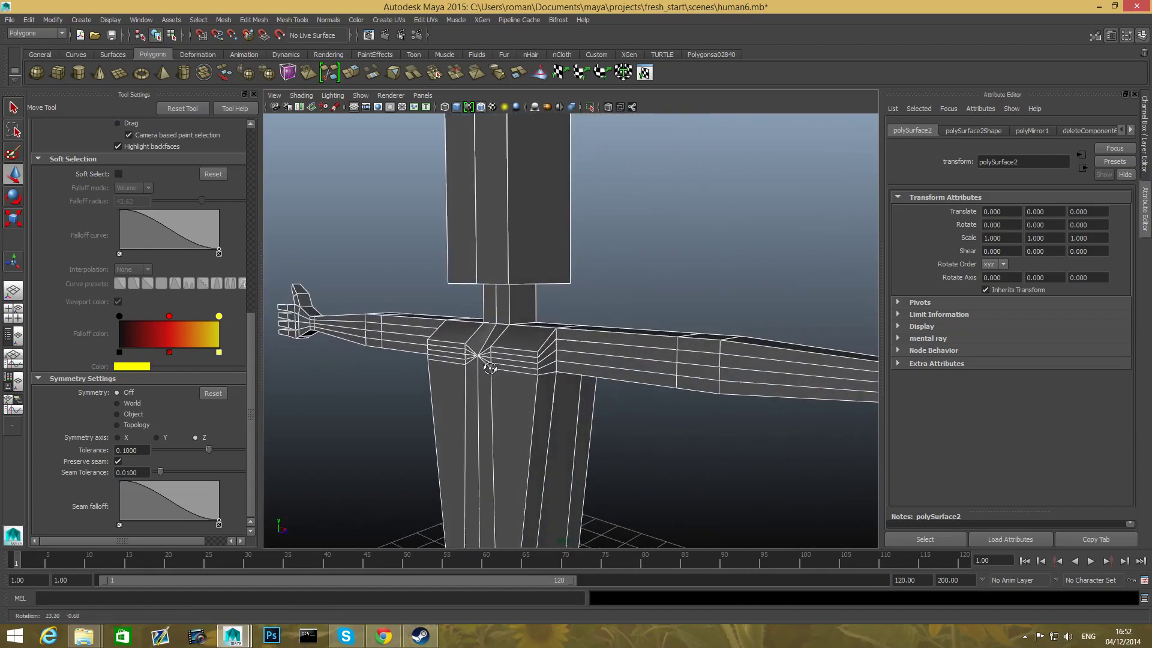
alt+middle_drag(490, 368, 578, 348)
alt+drag(466, 352, 530, 354)
alt+middle_drag(279, 363, 341, 371)
alt+right_drag(341, 371, 409, 373)
alt+drag(408, 374, 424, 416)
alt+middle_drag(424, 416, 493, 384)
alt+right_drag(493, 384, 672, 449)
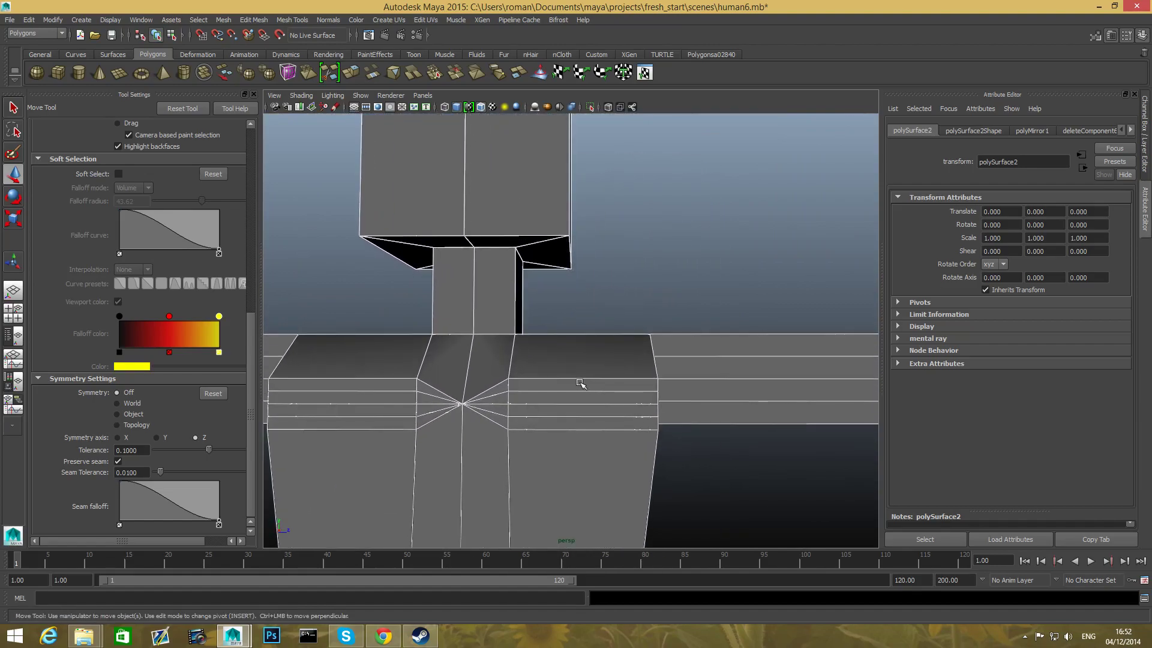
- Undo the last mirror, returning to the half body
key(ctrl+z)
scroll(568, 381, down, 10)
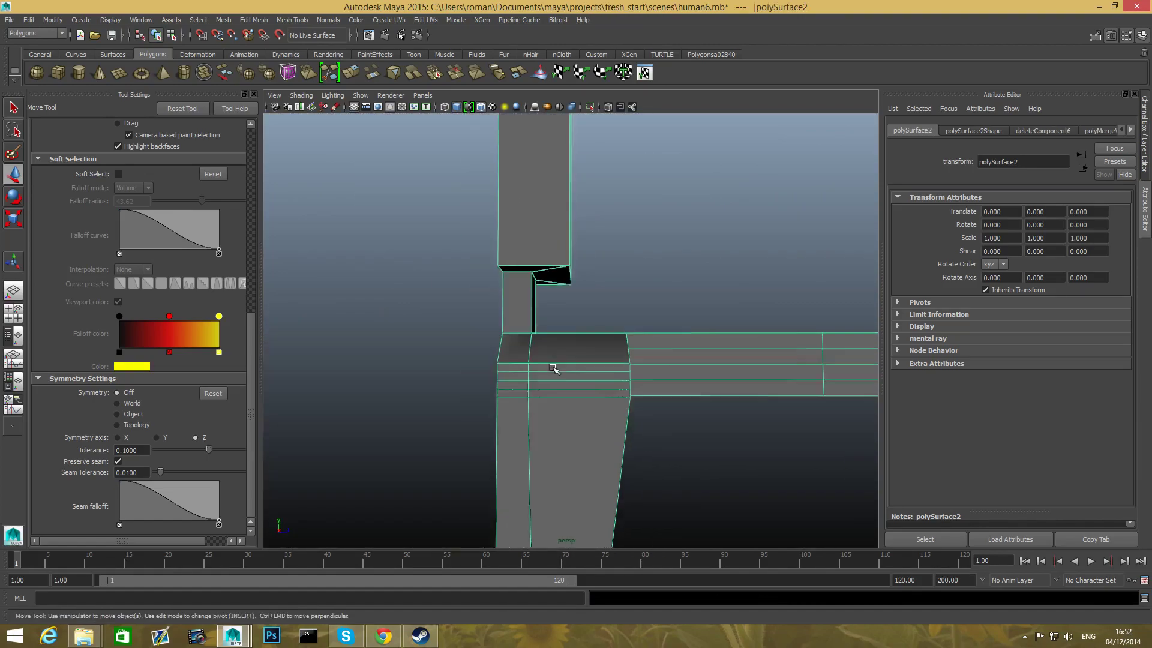
alt+middle_drag(524, 306, 521, 305)
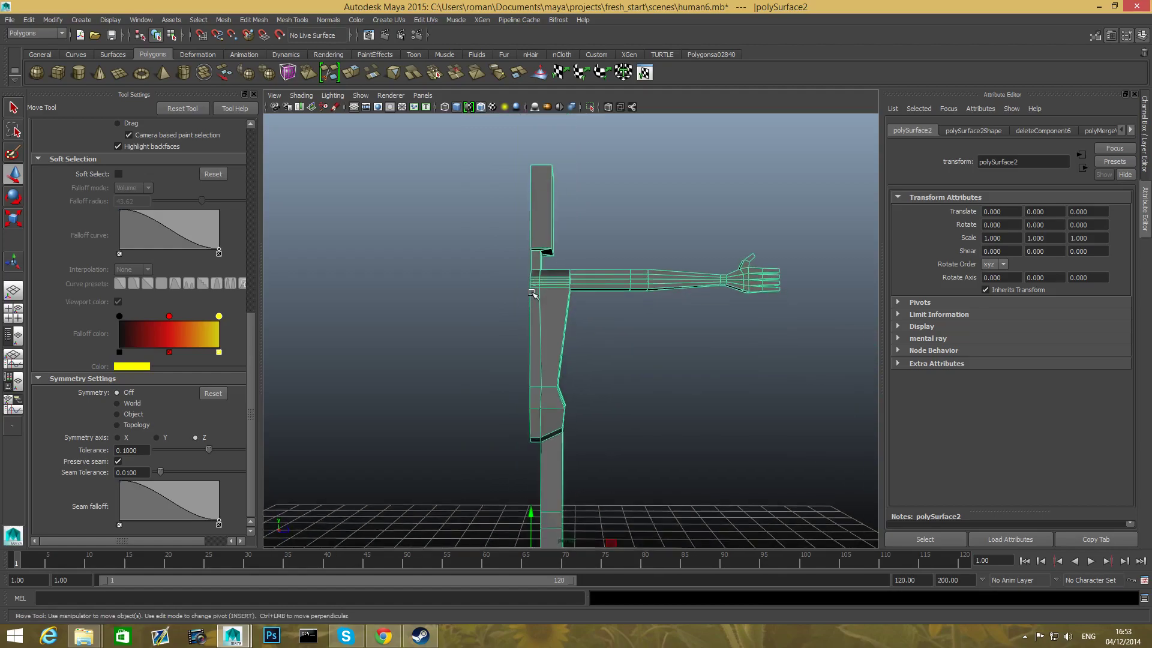
- Set the half body's mirror options to the -Z direction without merging with the original
shift+right_click(534, 291)
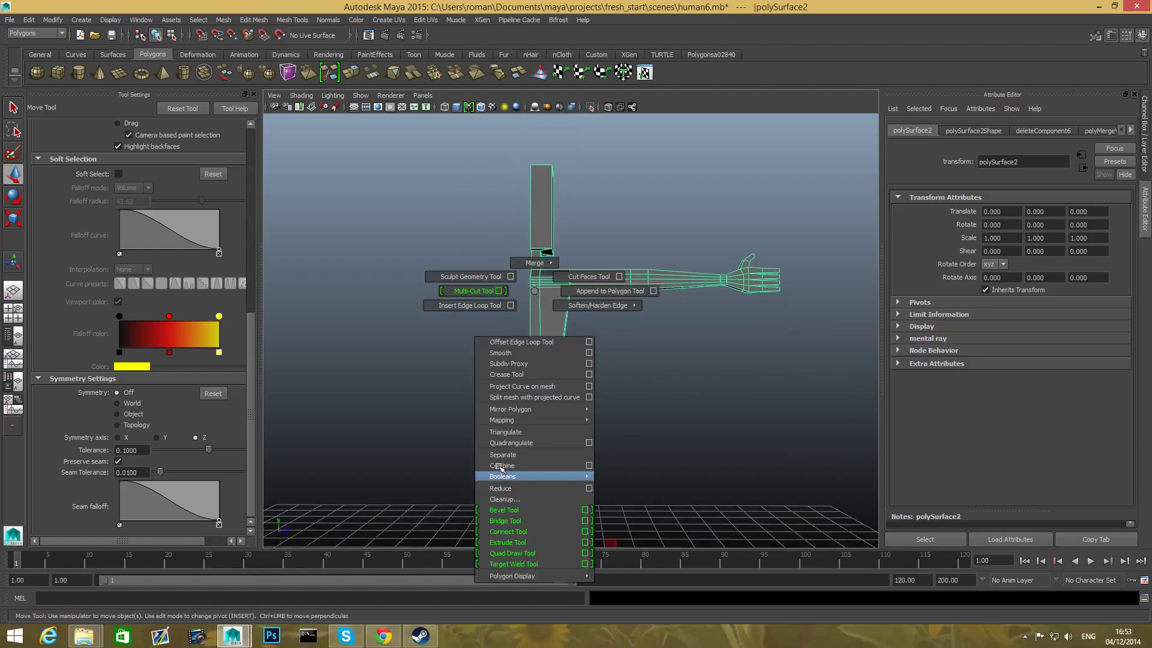
mouse_move(567, 419)
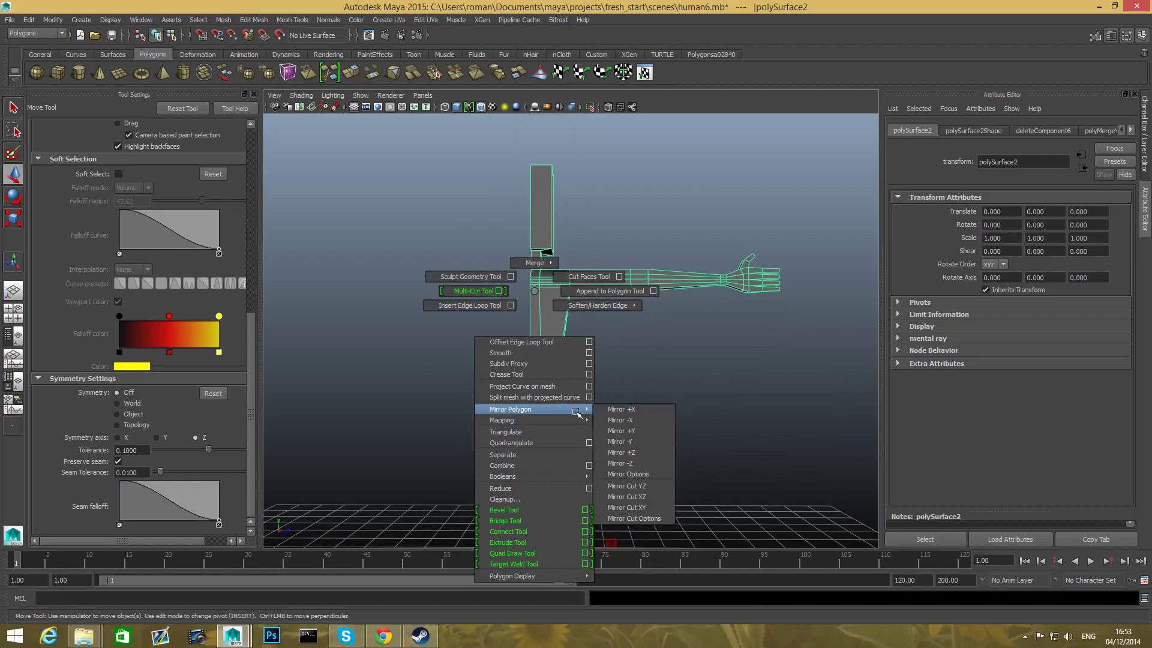
click(637, 477)
scroll(627, 478, down, 3)
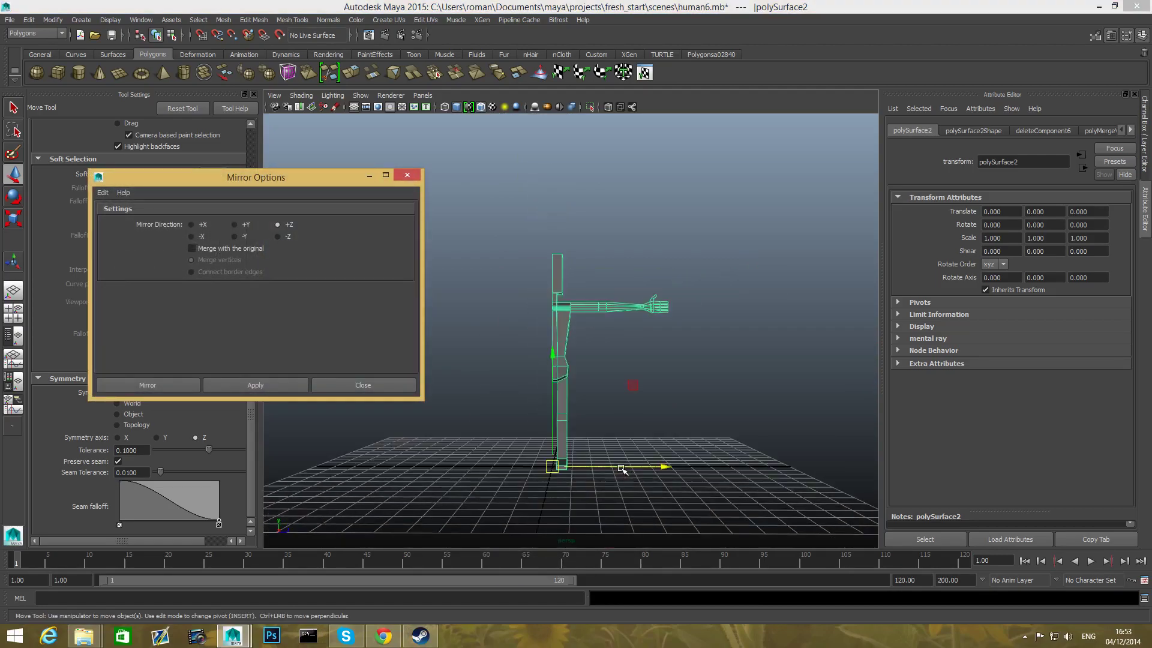
alt+middle_drag(624, 459, 625, 458)
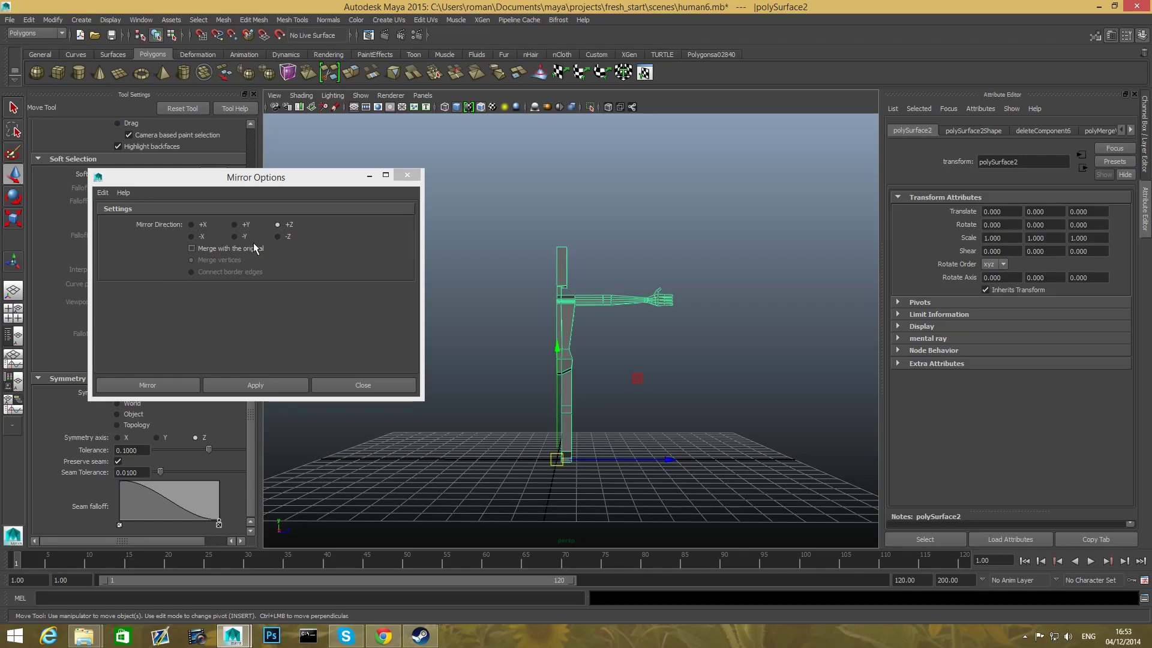
click(277, 236)
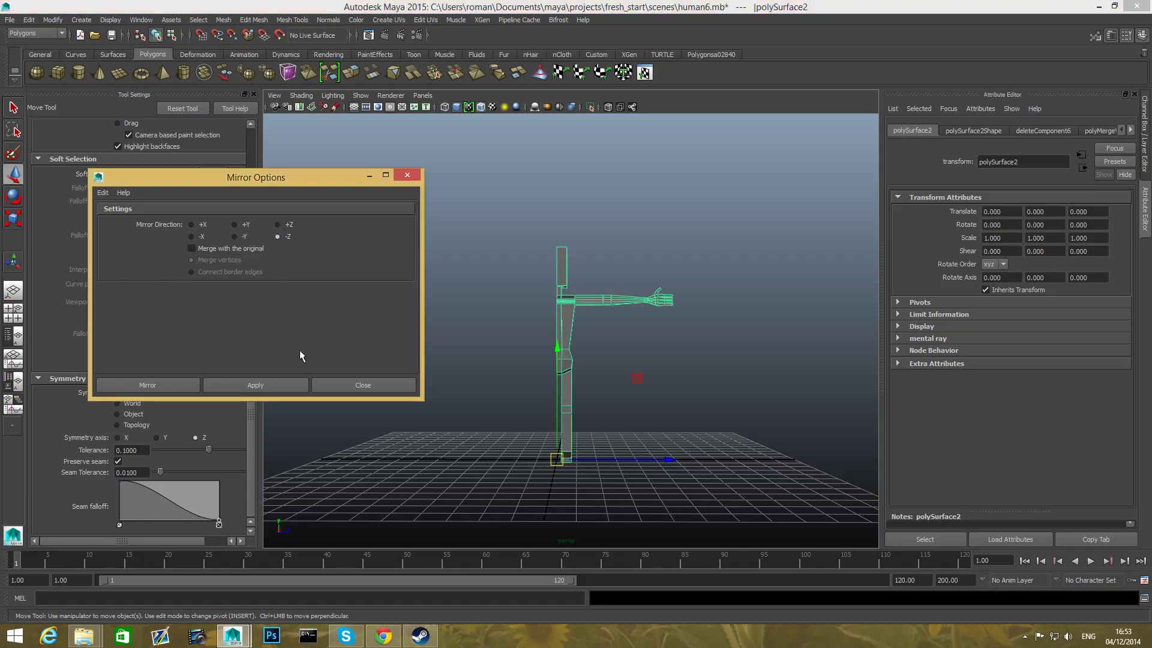
click(191, 248)
click(191, 249)
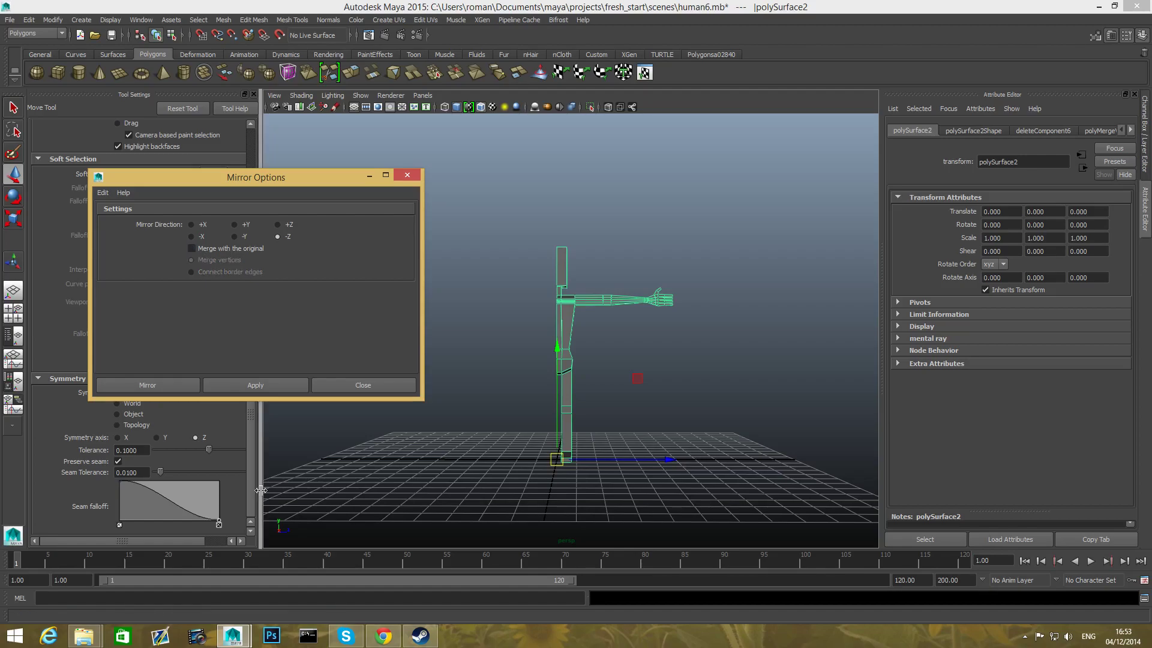
- Mirror the unmerged half body across -Z and check the centre line from the chest to the hips
click(161, 384)
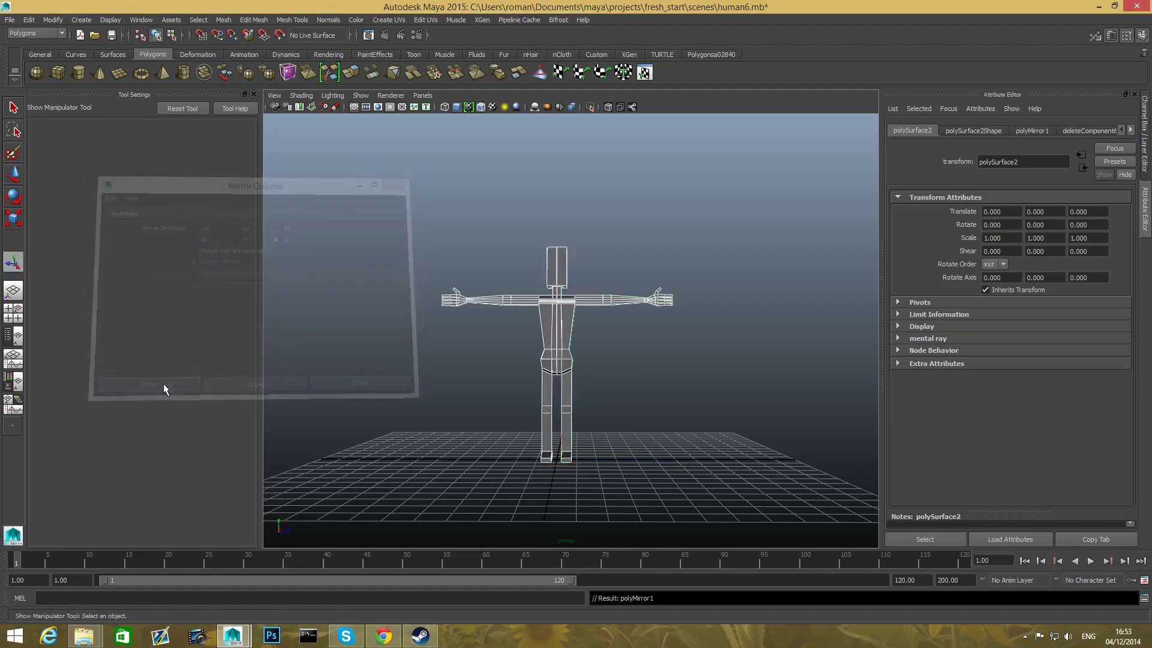
scroll(636, 479, up, 3)
scroll(546, 342, up, 5)
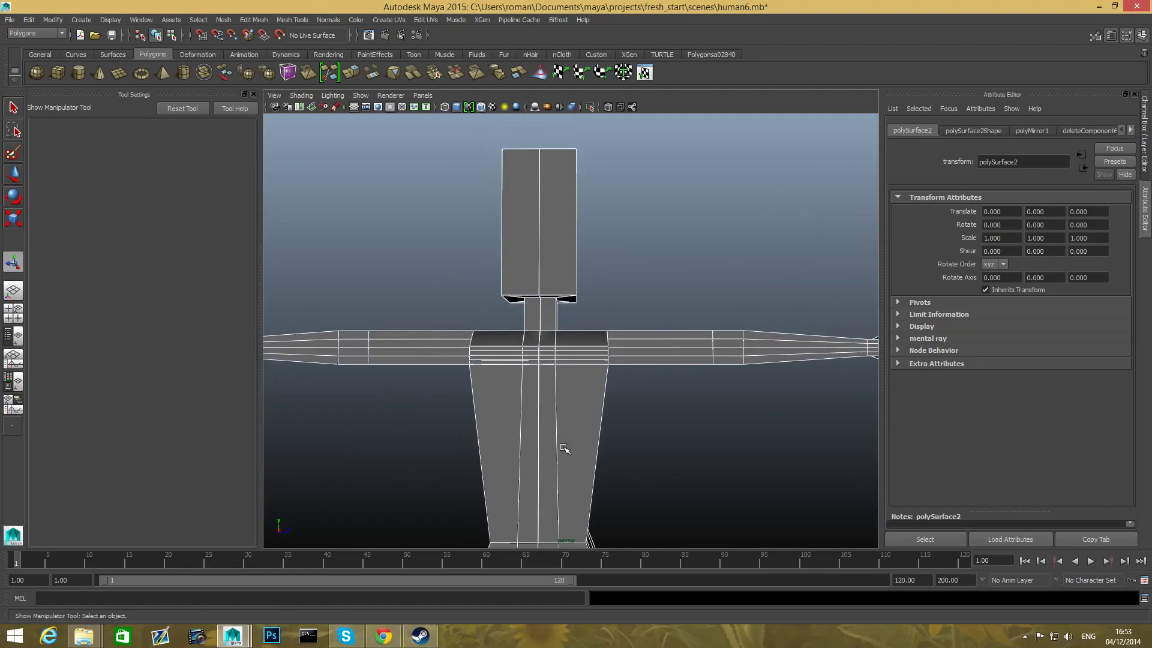
alt+drag(617, 420, 552, 390)
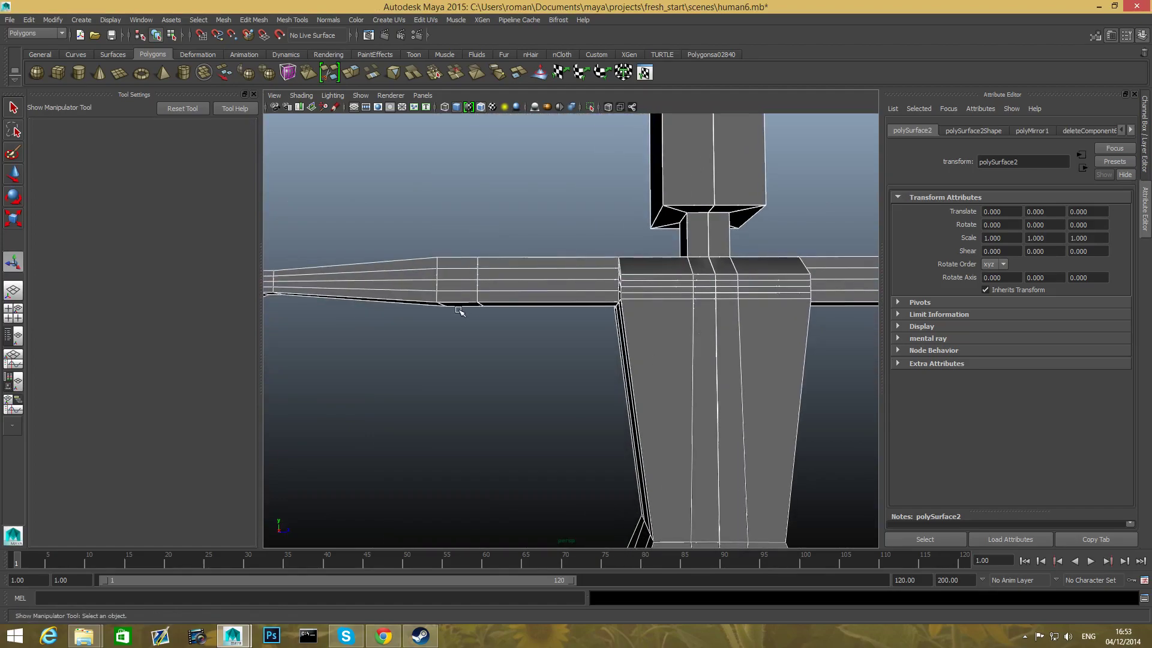
scroll(635, 360, down, 3)
scroll(675, 373, up, 3)
alt+drag(674, 373, 613, 342)
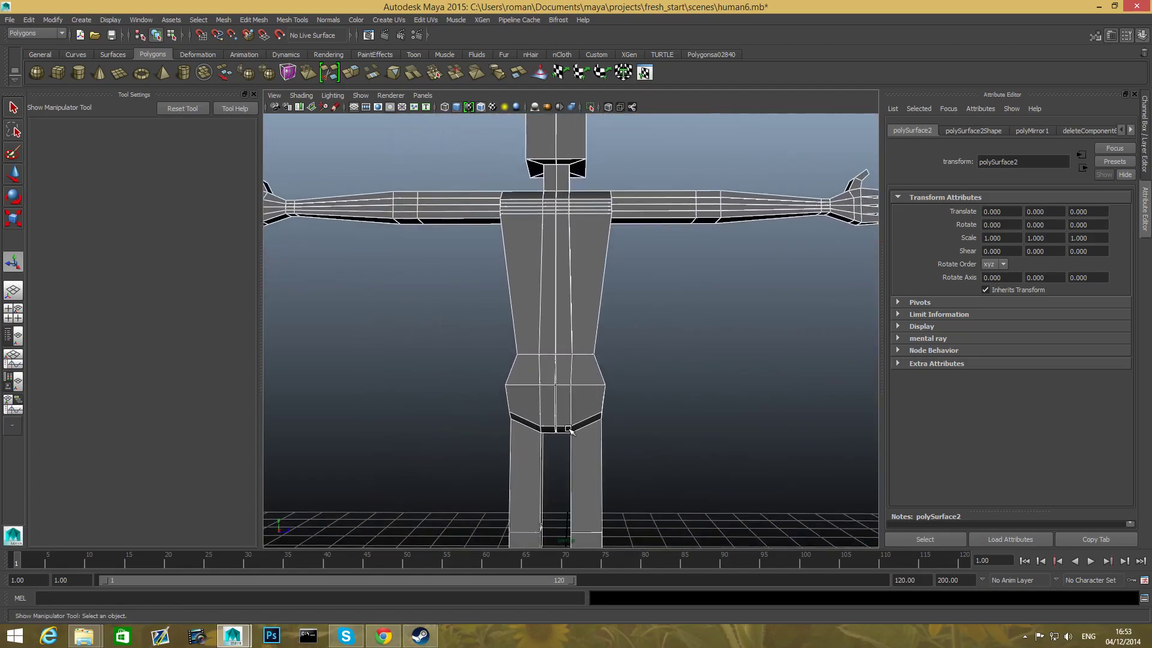
- Undo the unmerged mirror and bring the whole half body back into view
key(ctrl+z)
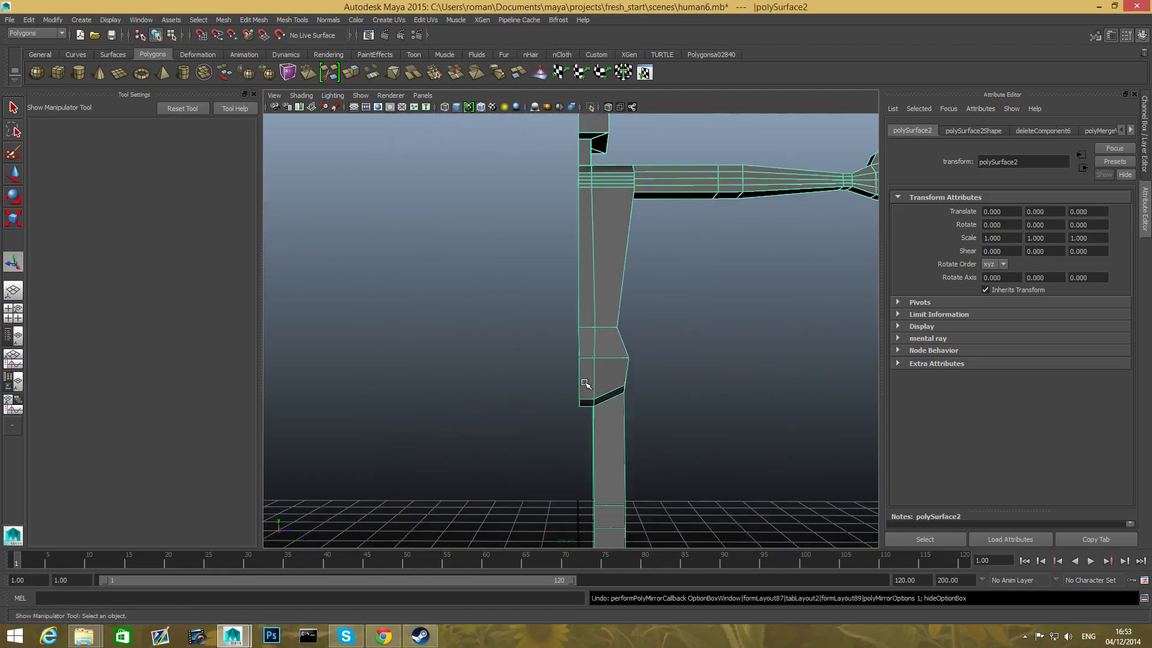
scroll(581, 396, down, 5)
alt+drag(581, 396, 547, 424)
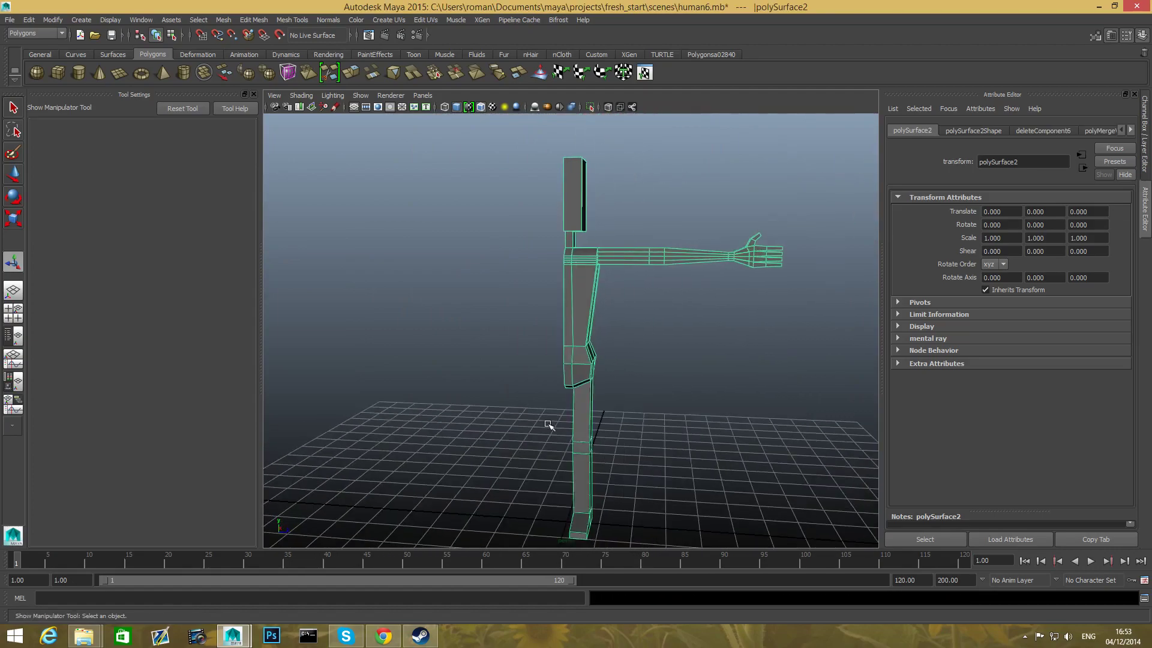
- Examine the half body's open centre edge against the Move tool's manipulator axes and the world grid from several angles
click(13, 173)
alt+drag(275, 301, 565, 502)
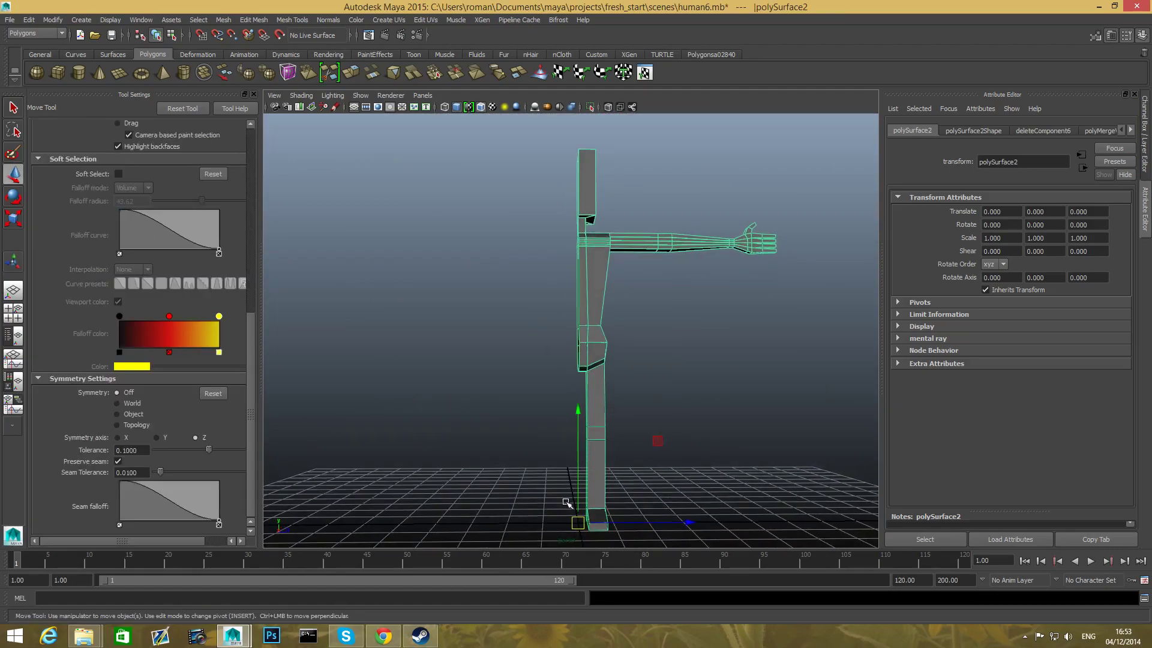
mouse_move(579, 406)
alt+mouse_down()
mouse_move(561, 475)
mouse_move(587, 401)
mouse_move(577, 427)
alt+mouse_up()
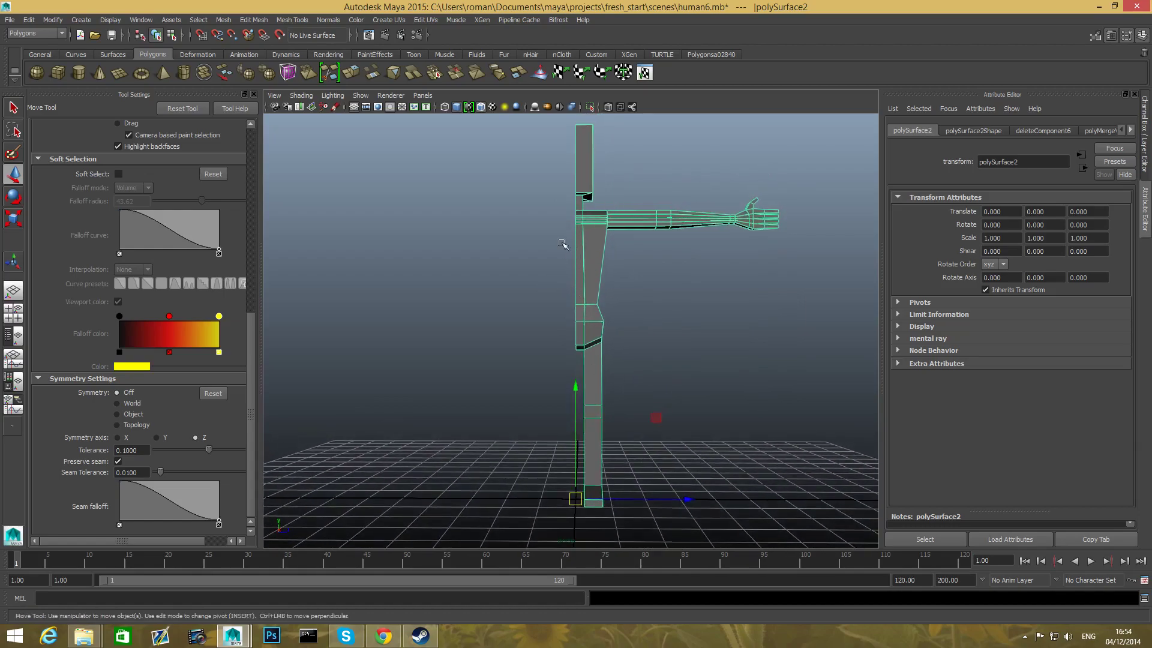
alt+drag(578, 250, 581, 325)
alt+drag(586, 379, 604, 400)
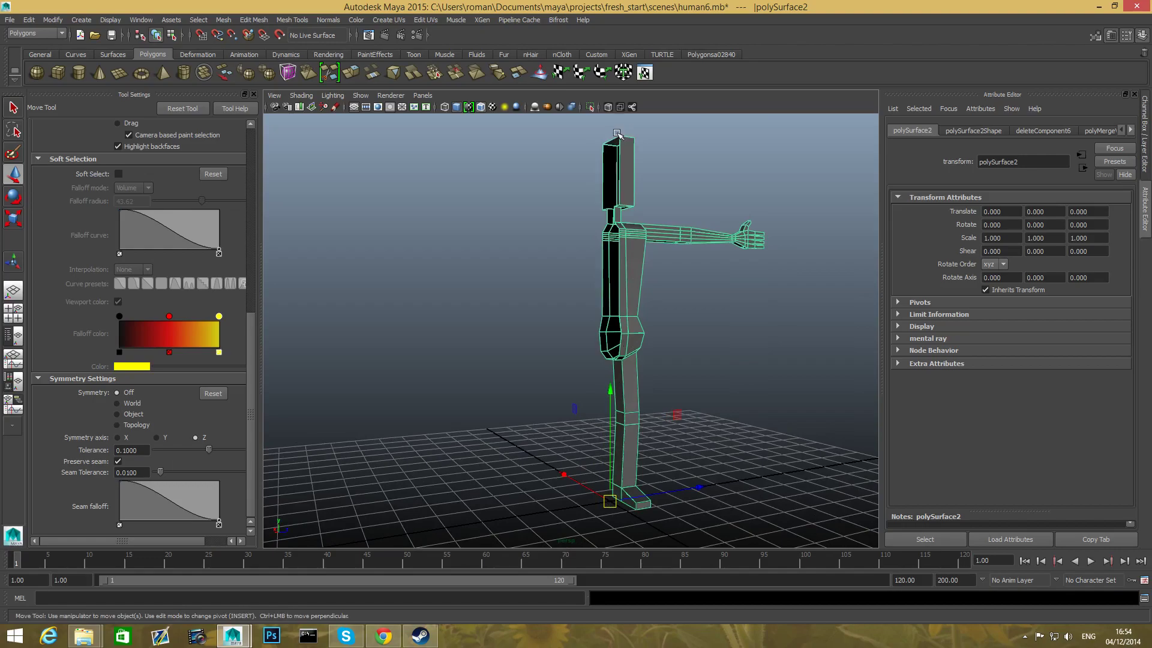
alt+drag(630, 394, 589, 310)
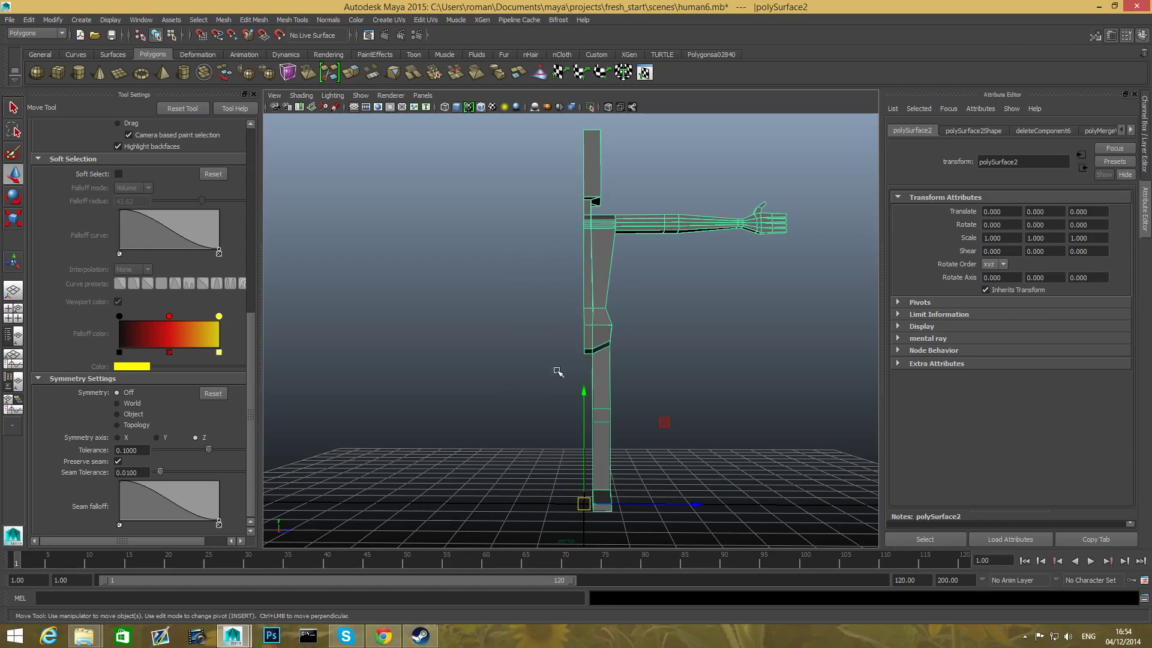
alt+drag(569, 388, 631, 458)
alt+middle_drag(630, 458, 611, 445)
alt+drag(611, 445, 473, 398)
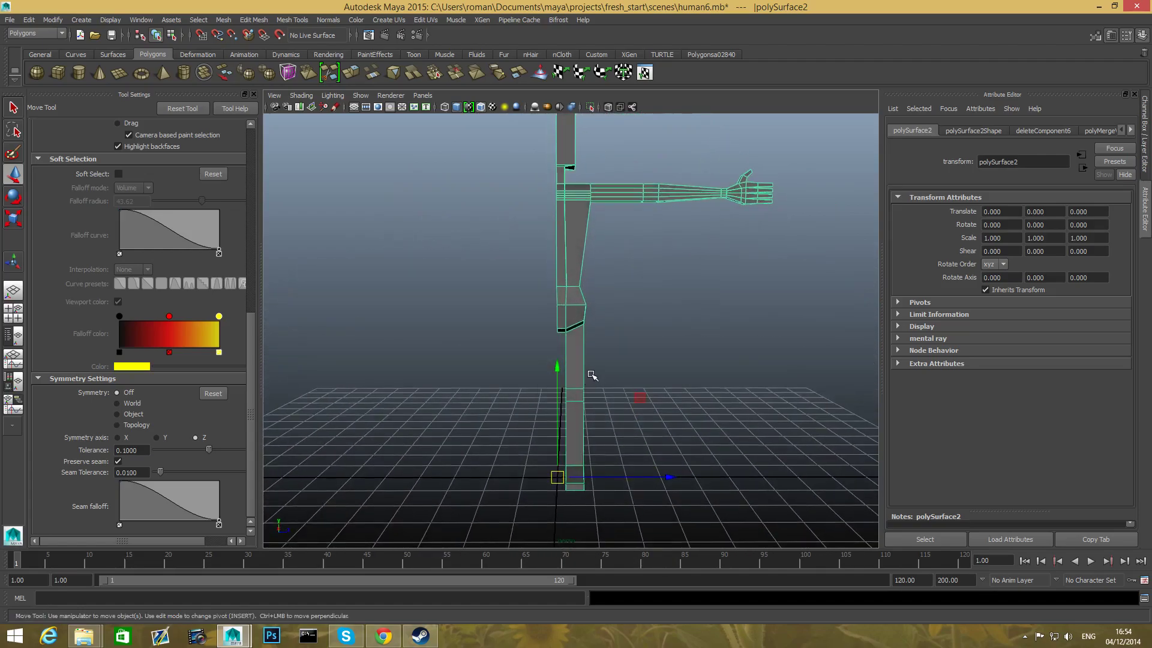
alt+middle_drag(588, 376, 572, 419)
scroll(571, 419, down, 1)
scroll(570, 417, down, 1)
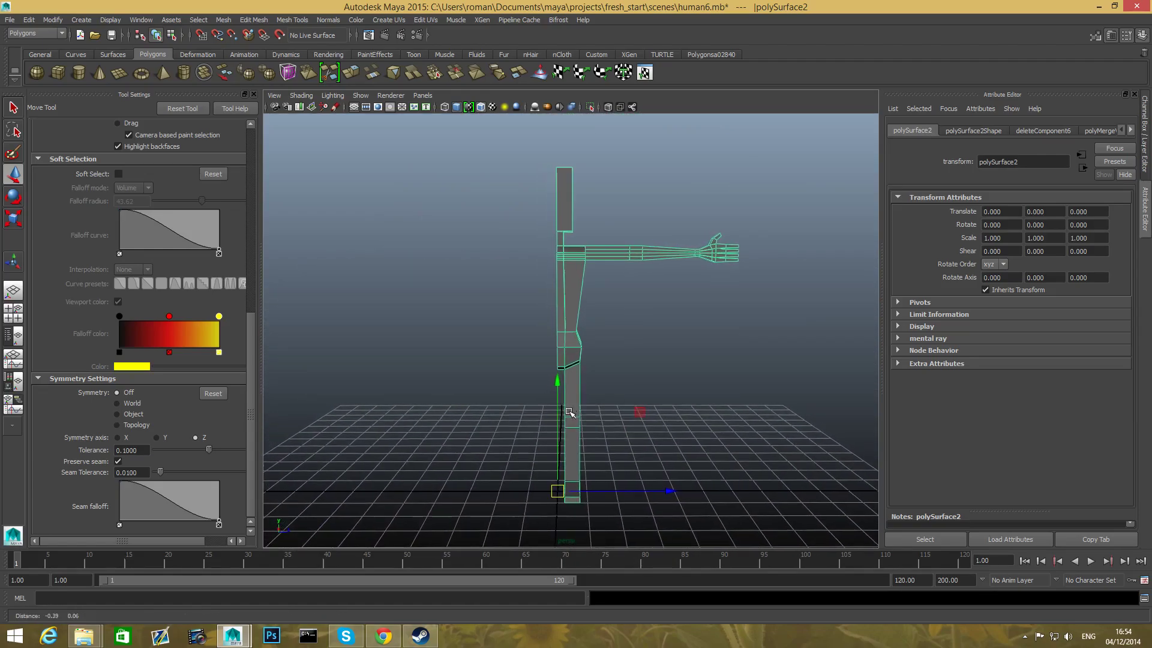
alt+drag(568, 414, 573, 409)
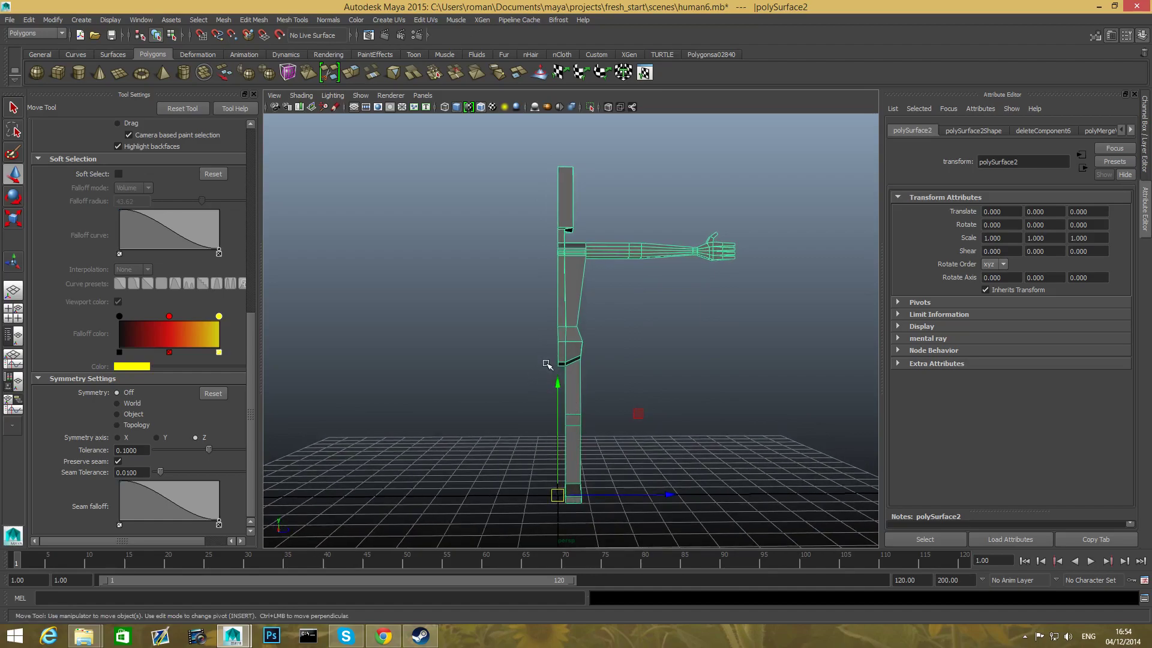
alt+middle_drag(490, 442, 486, 417)
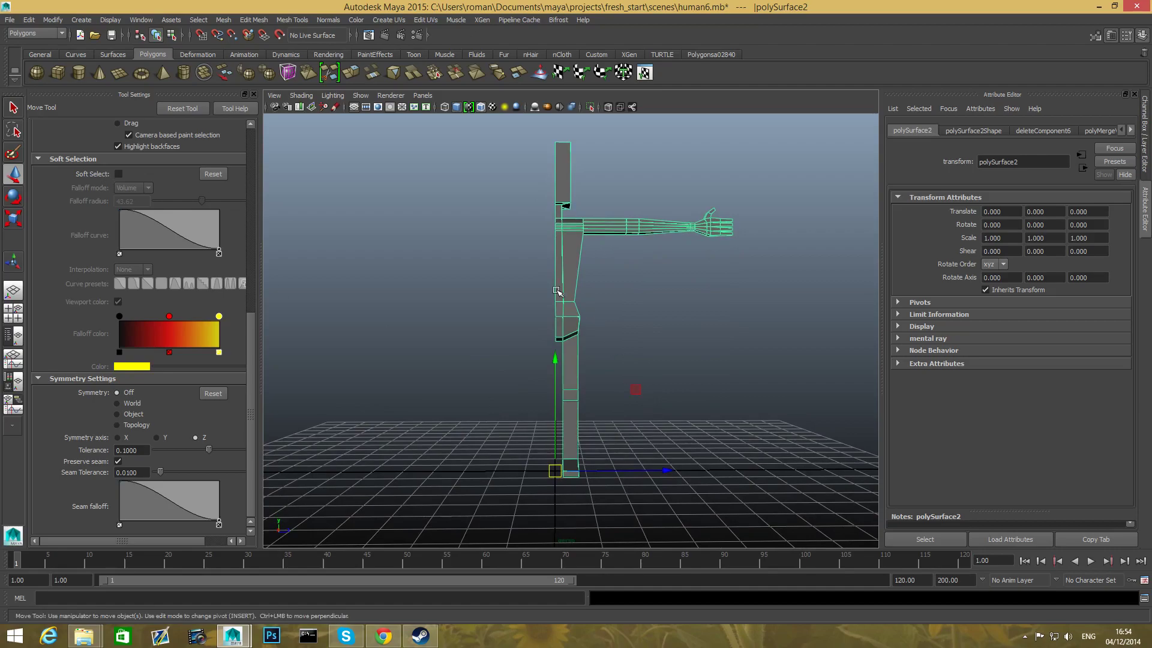
- Mirror the half body in the -Z direction again without merging it with the original
shift+right_drag(557, 291, 606, 414)
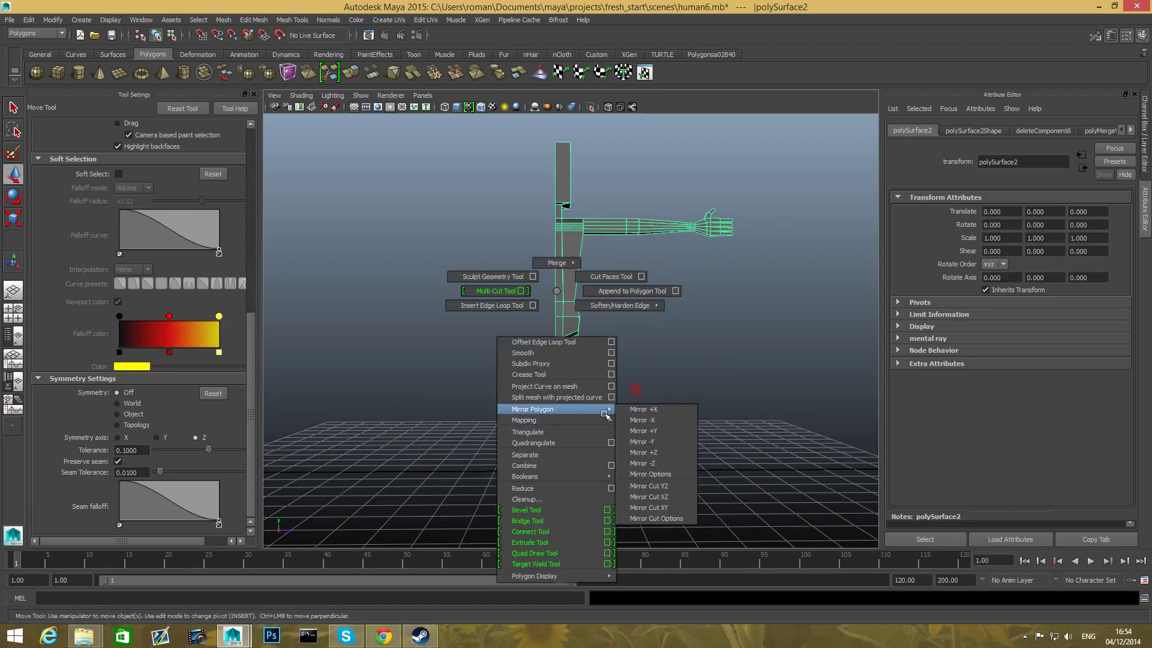
click(653, 474)
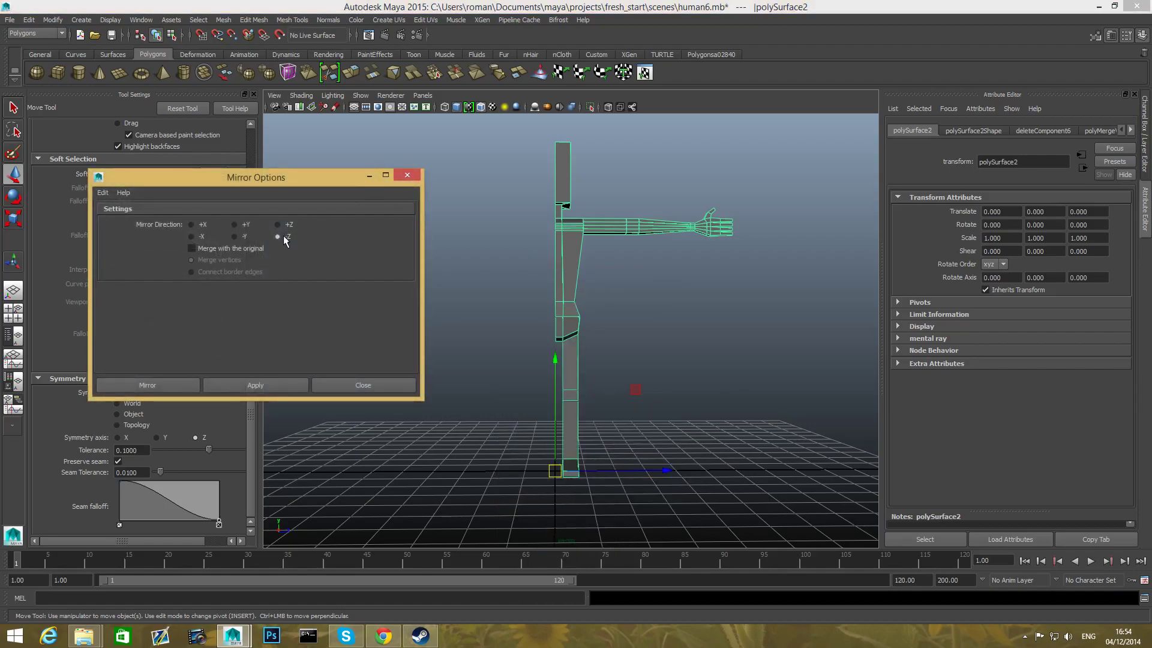
click(150, 387)
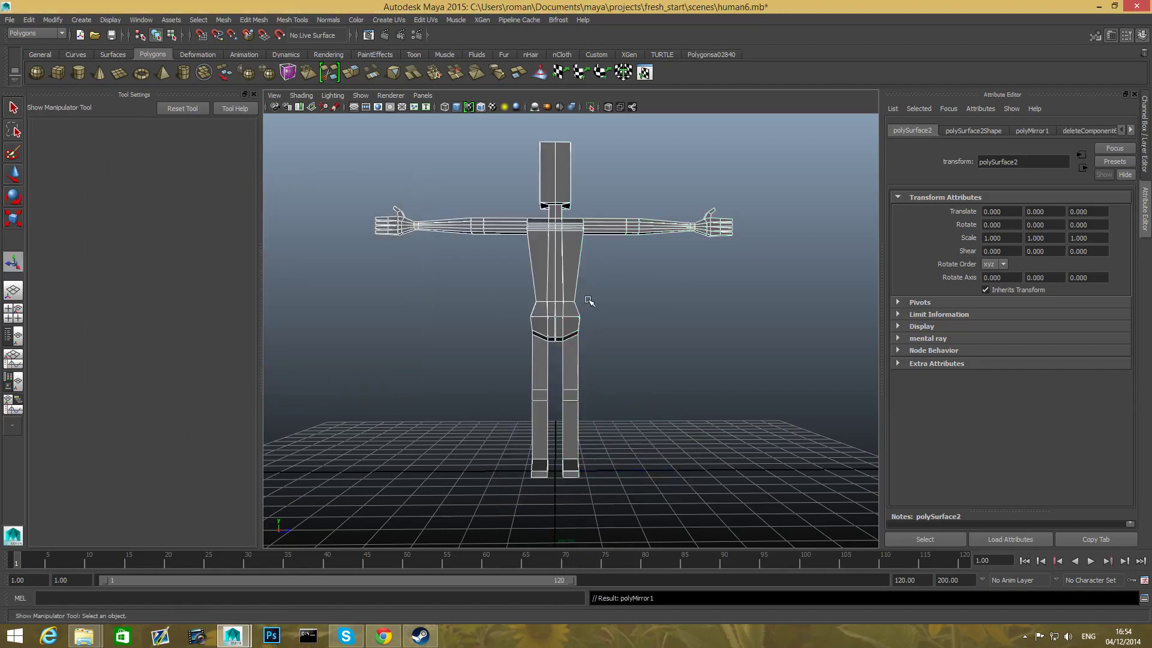
- Inspect the centre seam between the two mirrored halves from the chest to the hips and crotch for gaps
scroll(574, 327, up, 5)
alt+middle_drag(579, 272, 550, 458)
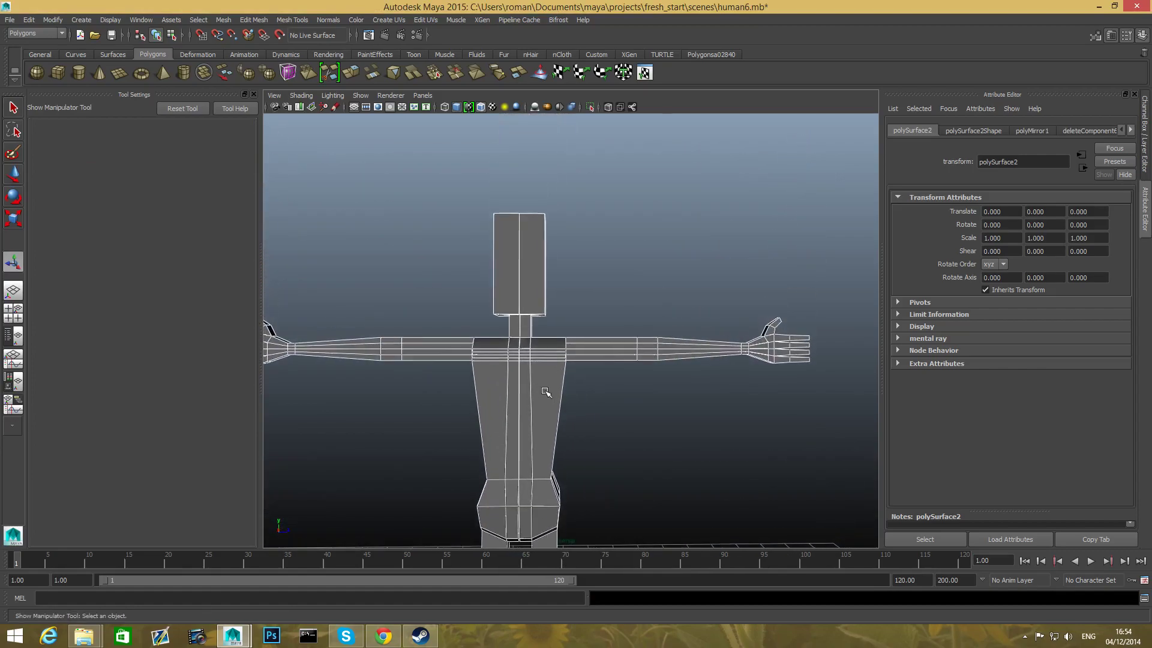
alt+middle_drag(546, 390, 592, 276)
scroll(538, 422, up, 6)
alt+middle_drag(538, 437, 522, 270)
alt+middle_drag(521, 334, 557, 275)
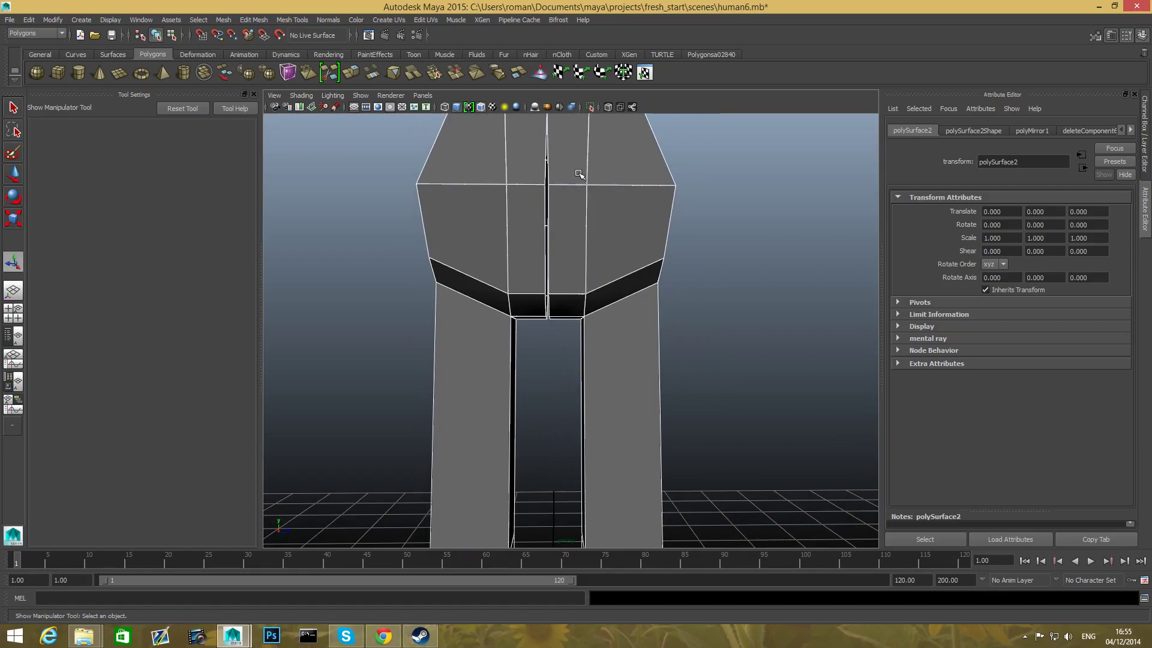
alt+drag(542, 313, 772, 404)
alt+middle_drag(670, 386, 641, 478)
alt+middle_drag(660, 186, 683, 402)
alt+drag(683, 402, 440, 318)
alt+middle_drag(440, 319, 492, 243)
alt+drag(493, 243, 479, 333)
alt+middle_drag(486, 387, 507, 358)
alt+right_drag(509, 358, 828, 499)
alt+middle_drag(463, 290, 489, 406)
alt+middle_drag(489, 273, 501, 388)
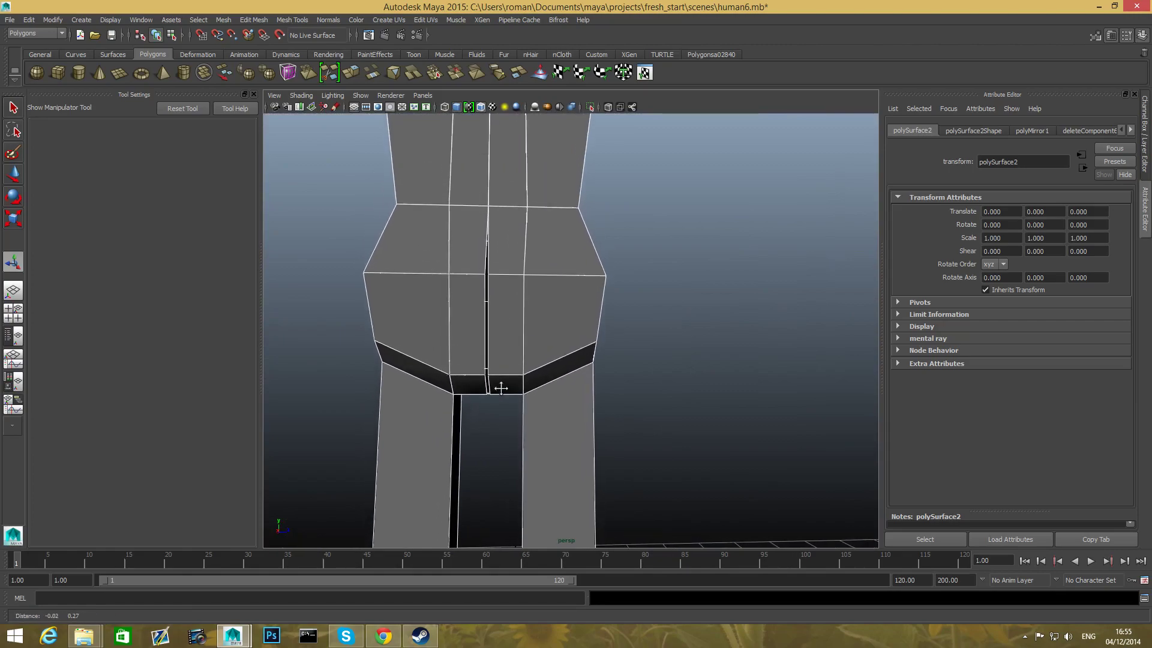
alt+middle_drag(510, 273, 522, 314)
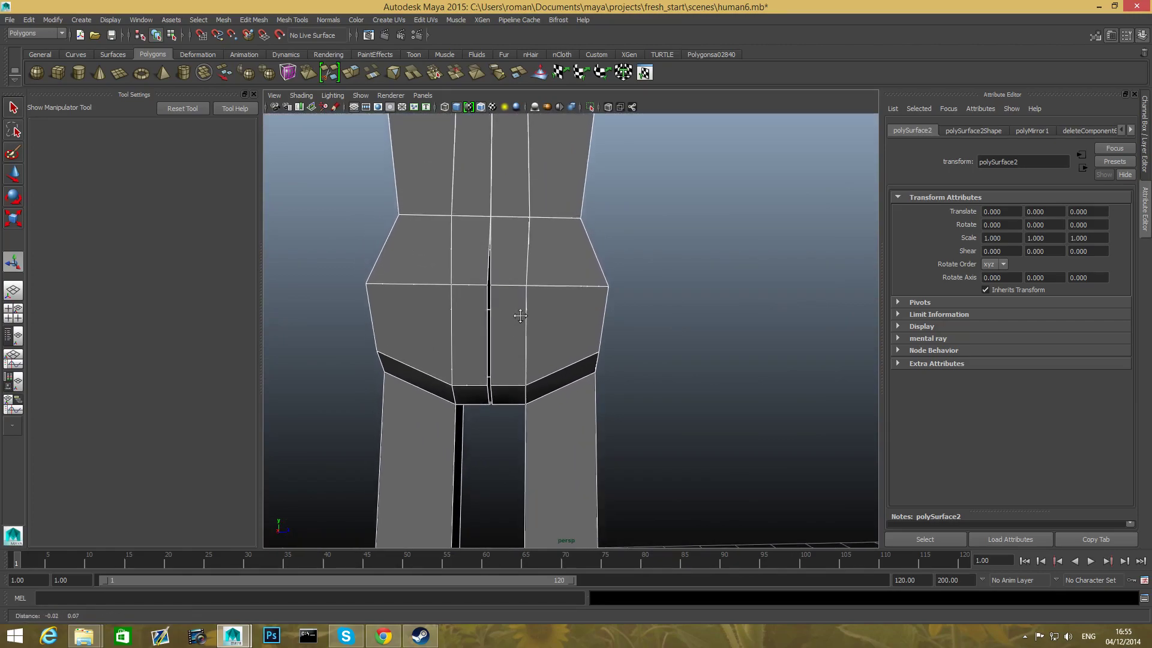
alt+middle_drag(532, 241, 560, 379)
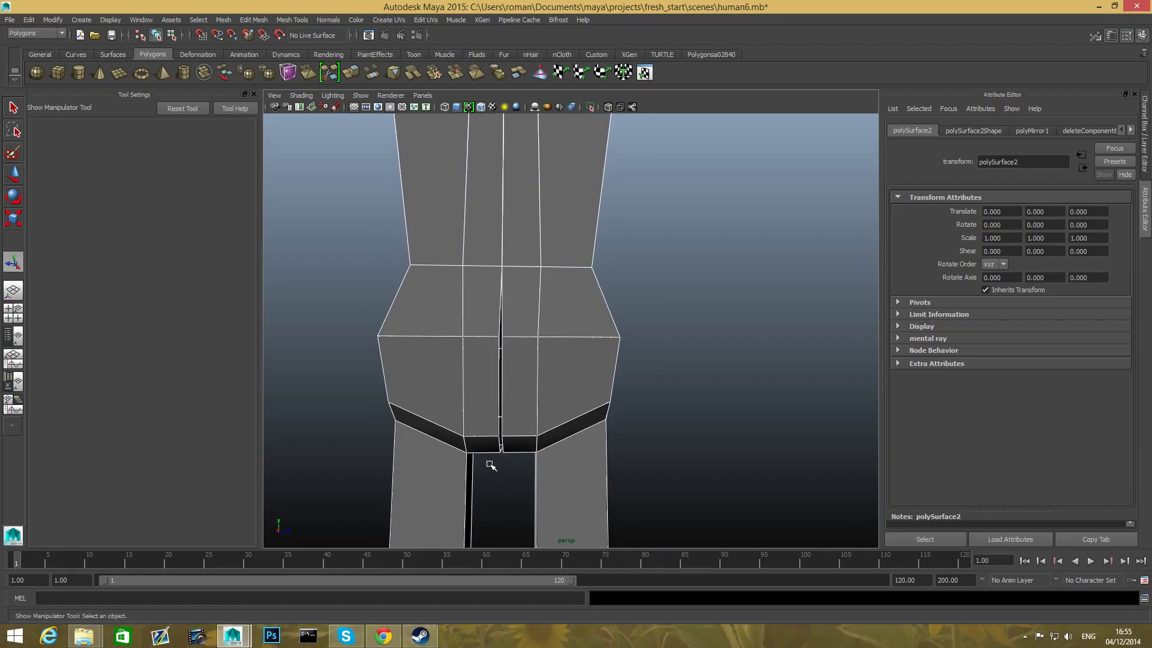
scroll(520, 369, down, 2)
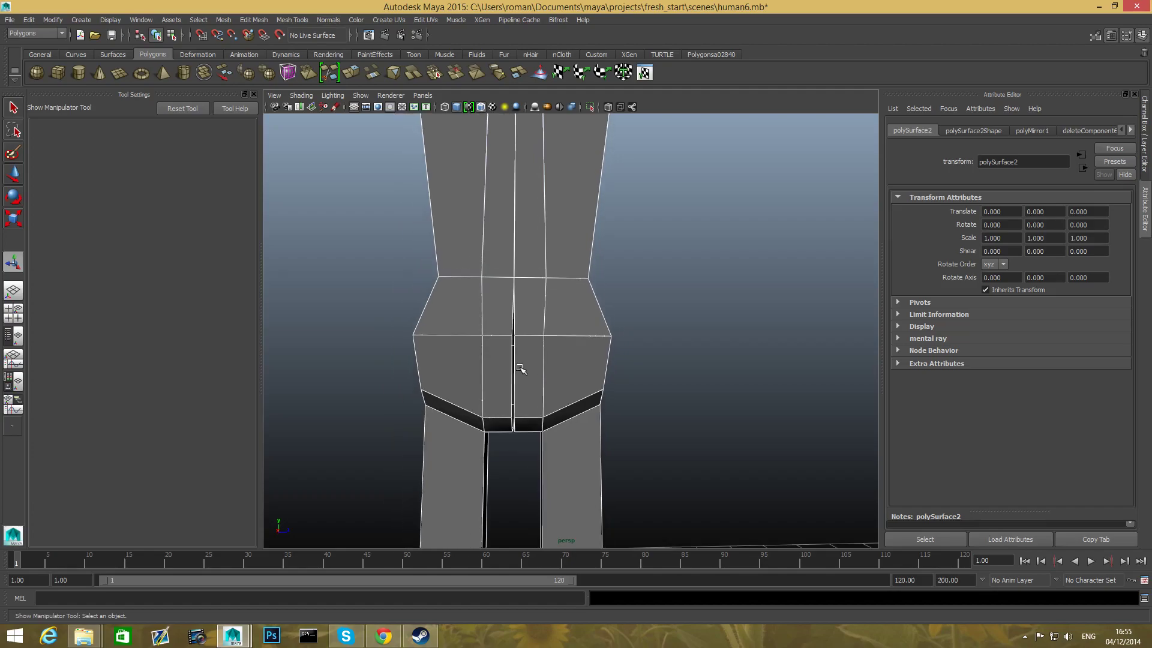
- Merge the open seam vertex pair at the hip line to its center with the Merge Vertex Tool
scroll(520, 368, up, 2)
click(293, 20)
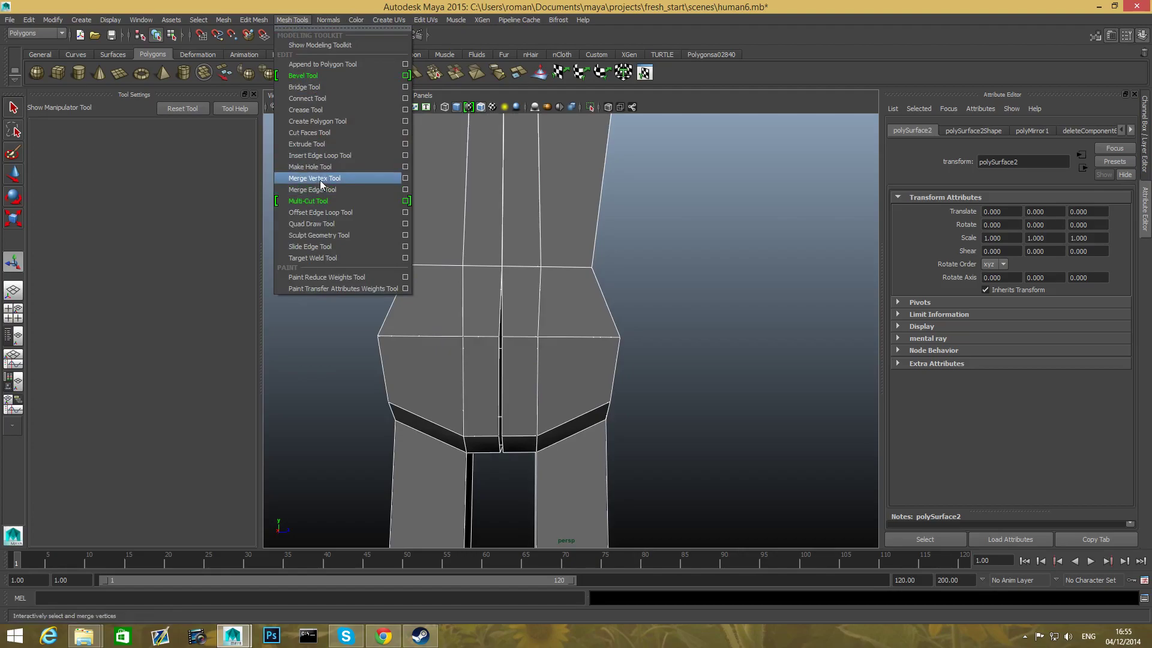
click(405, 179)
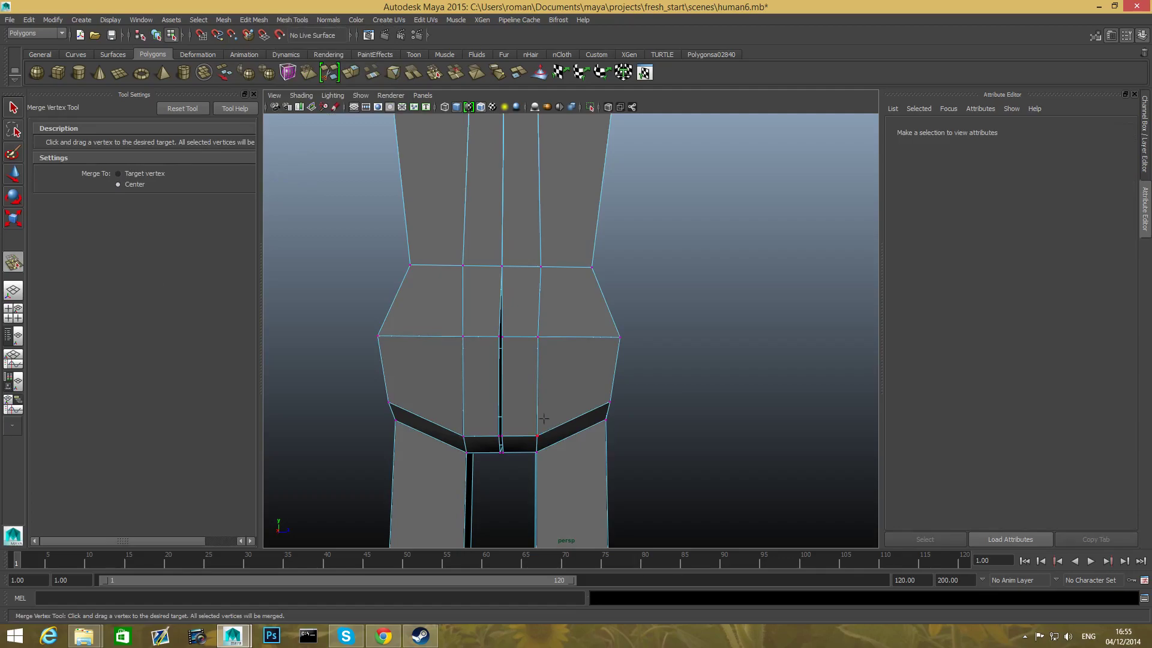
alt+middle_drag(508, 420, 520, 245)
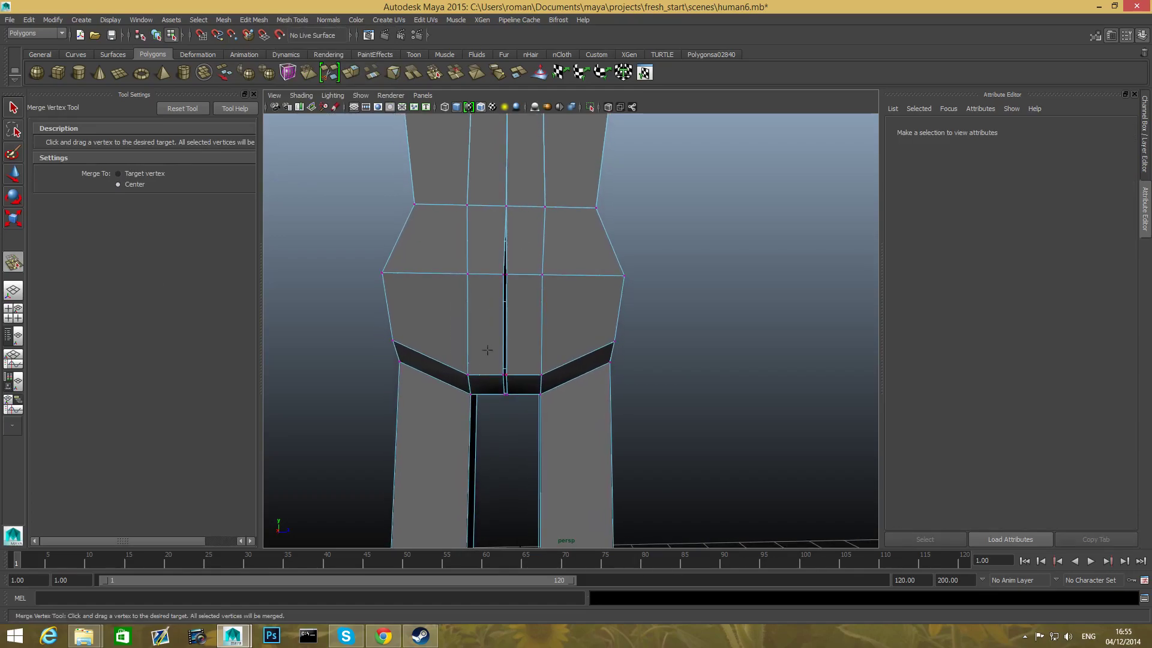
scroll(487, 355, up, 2)
scroll(500, 293, up, 5)
scroll(496, 332, down, 4)
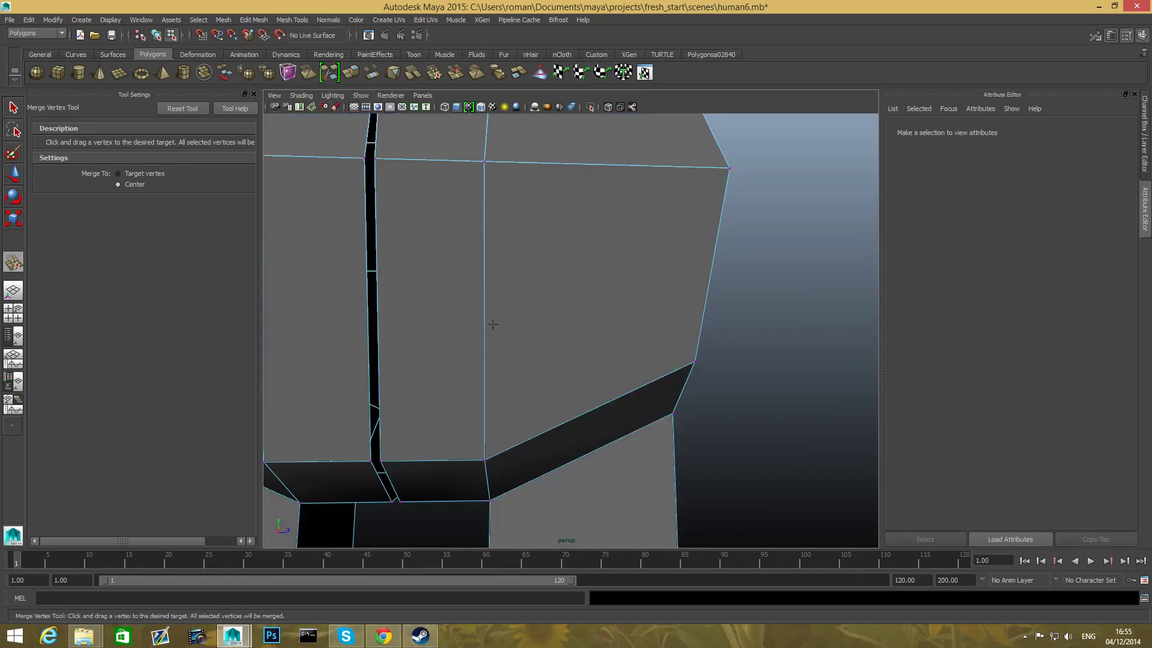
scroll(493, 322, up, 3)
scroll(483, 303, down, 4)
alt+drag(404, 303, 571, 307)
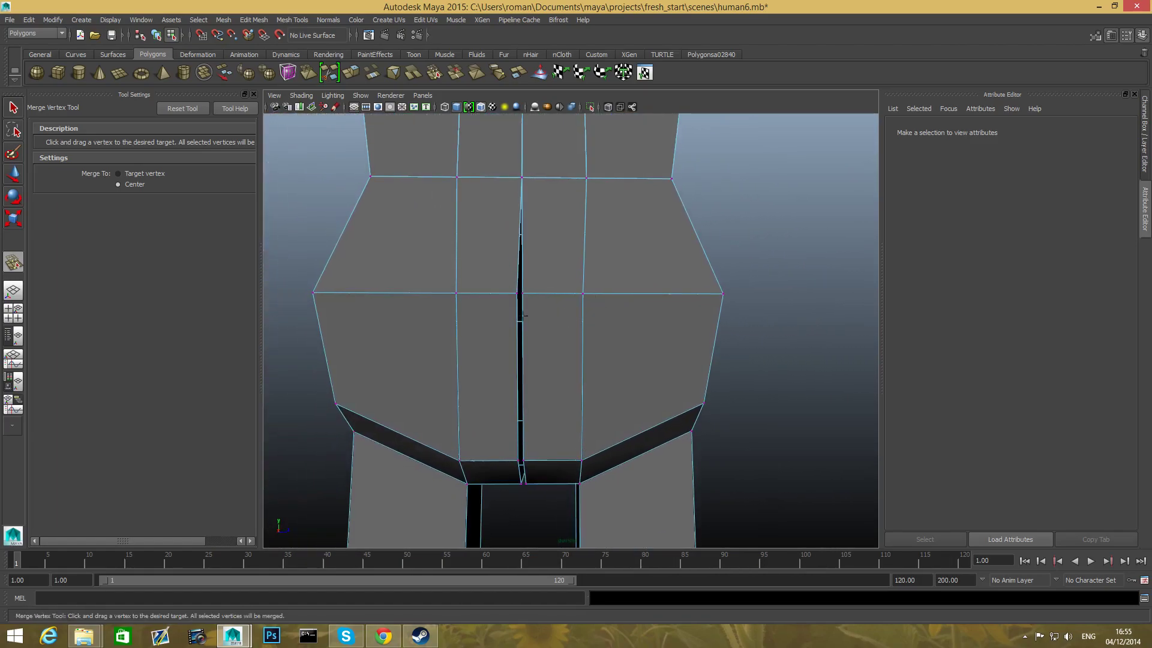
scroll(529, 317, up, 2)
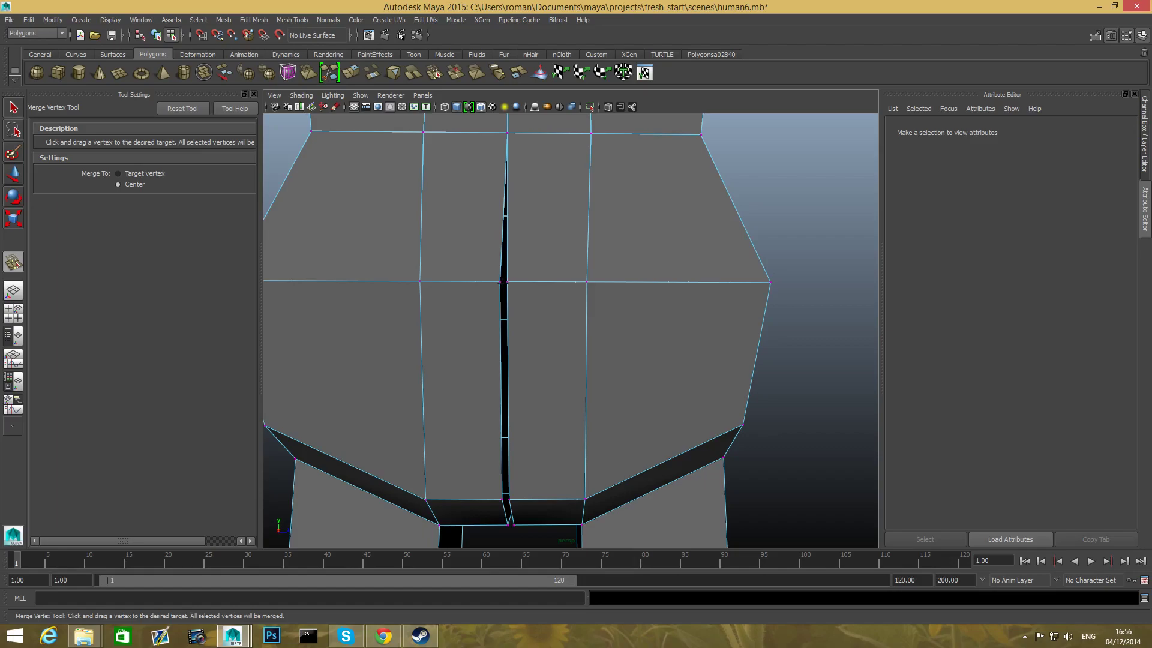
click(488, 282)
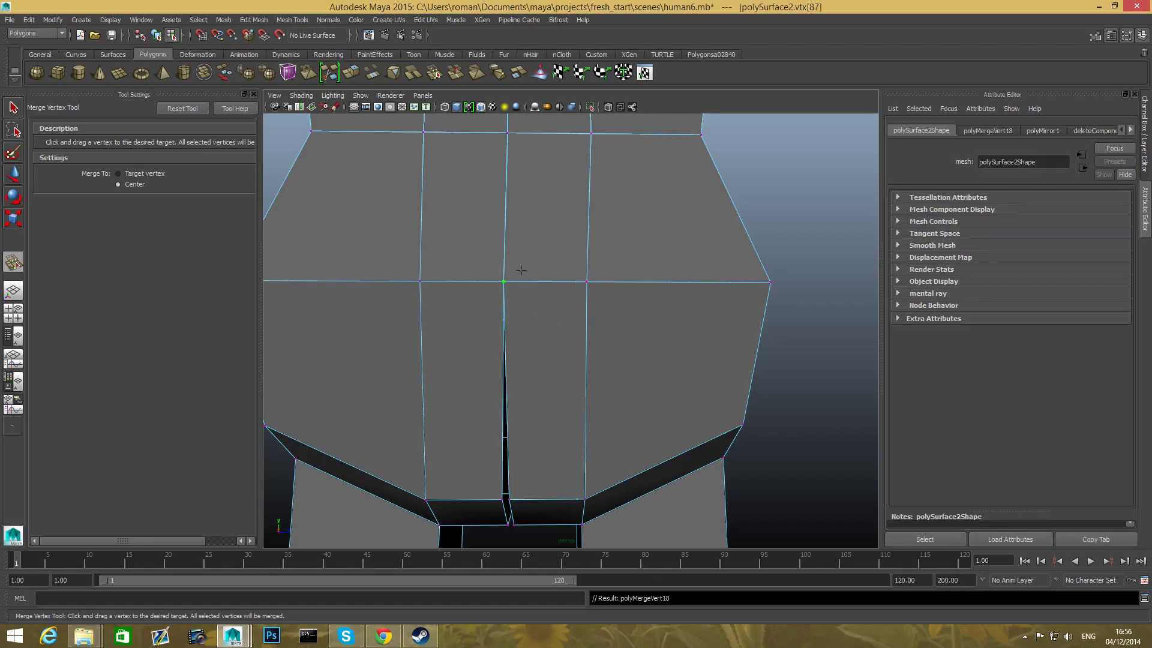
- Merge the upper and lower pairs of seam vertices at the crotch, closing the gap below the hip line
alt+middle_drag(538, 421, 591, 252)
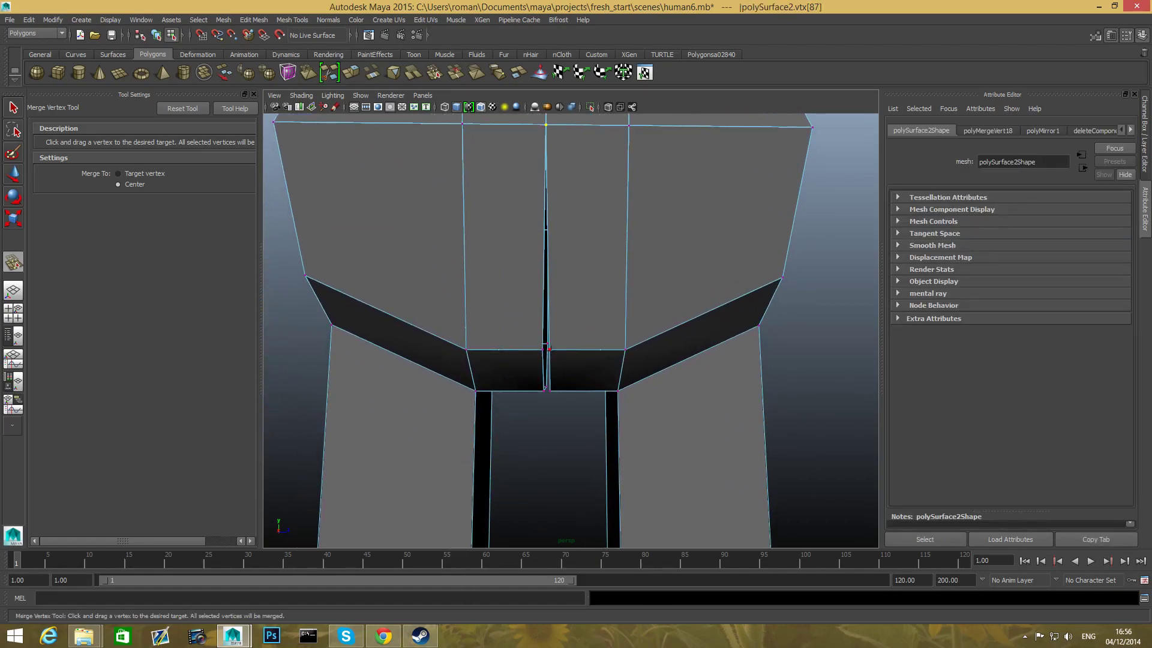
drag(544, 350, 547, 349)
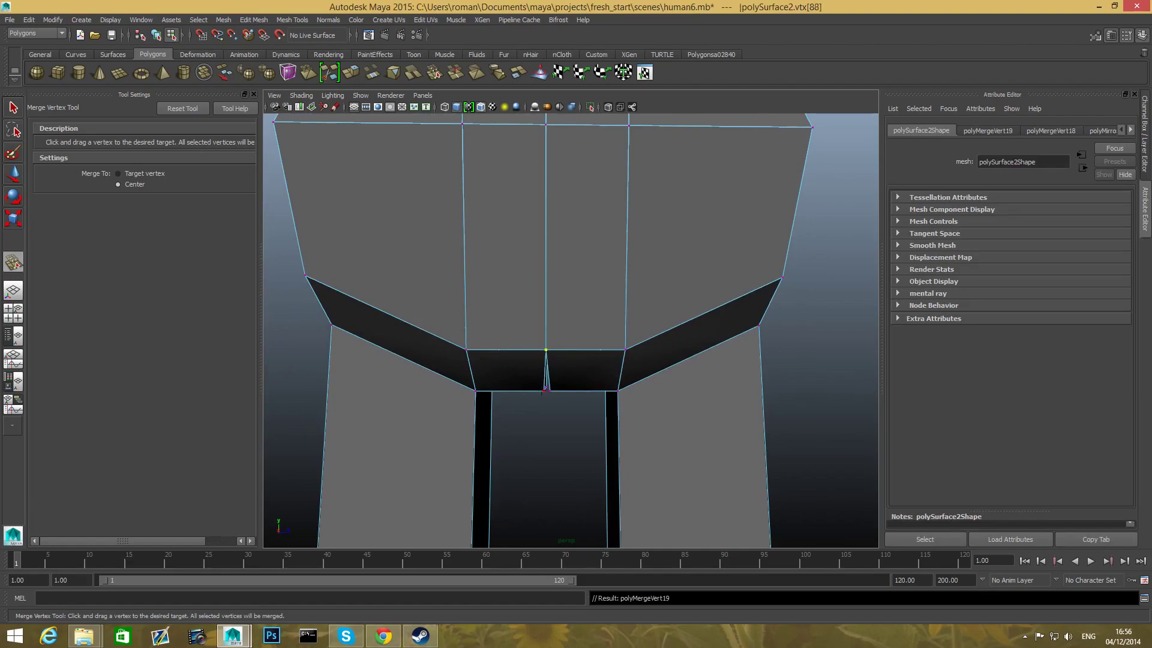
drag(550, 391, 545, 391)
scroll(537, 434, down, 3)
scroll(537, 434, down, 5)
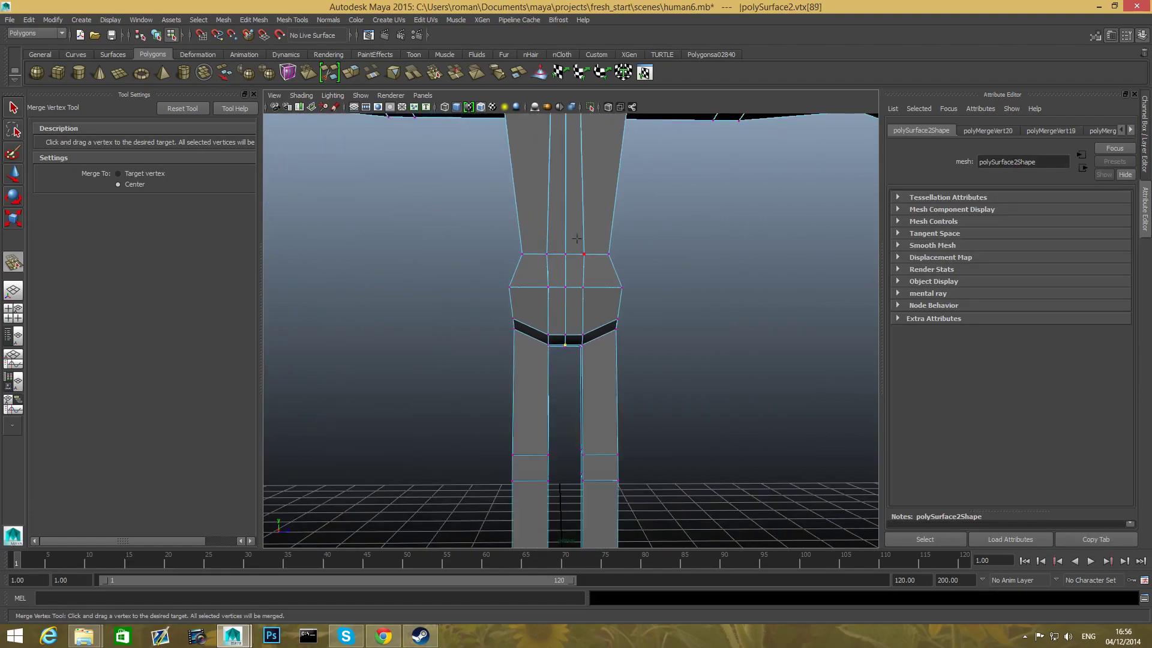
scroll(552, 250, down, 3)
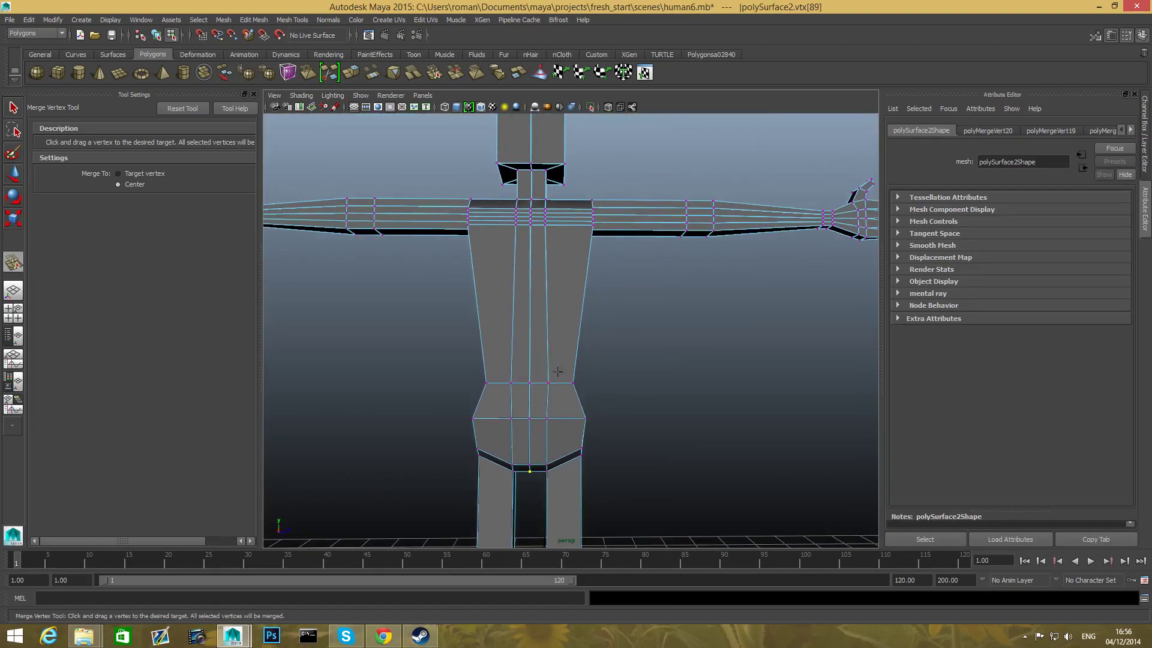
scroll(545, 348, down, 1)
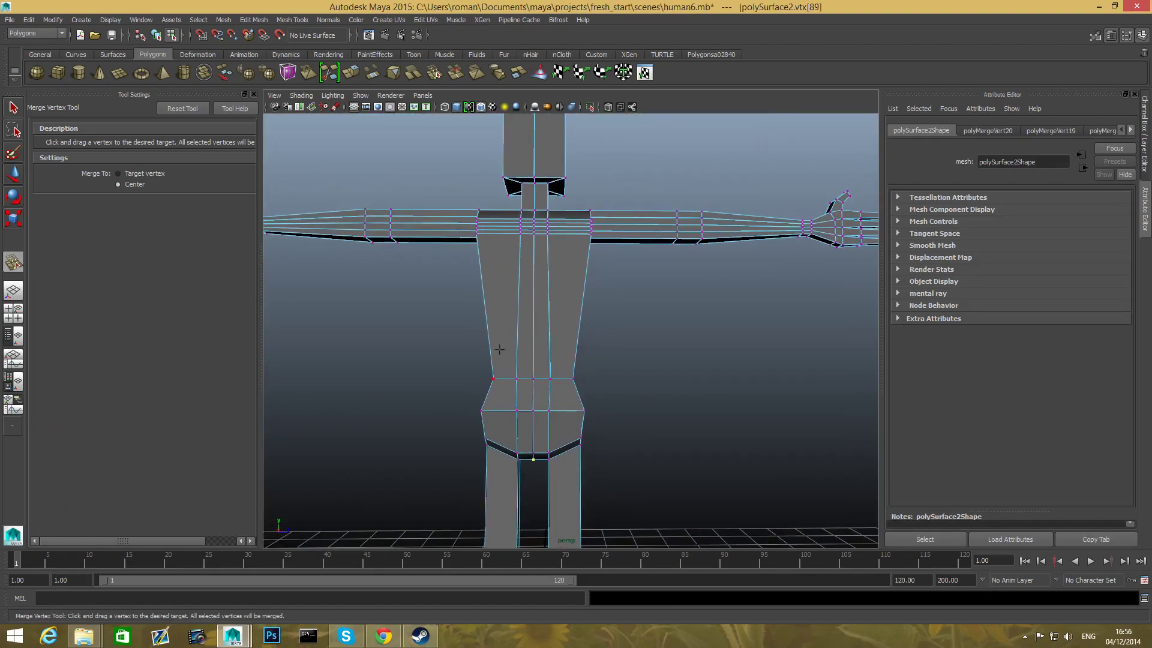
- Select all vertices along the body's centre seam from head to crotch and inspect the seam on the opposite side
click(17, 112)
scroll(558, 330, down, 3)
right_drag(558, 330, 496, 330)
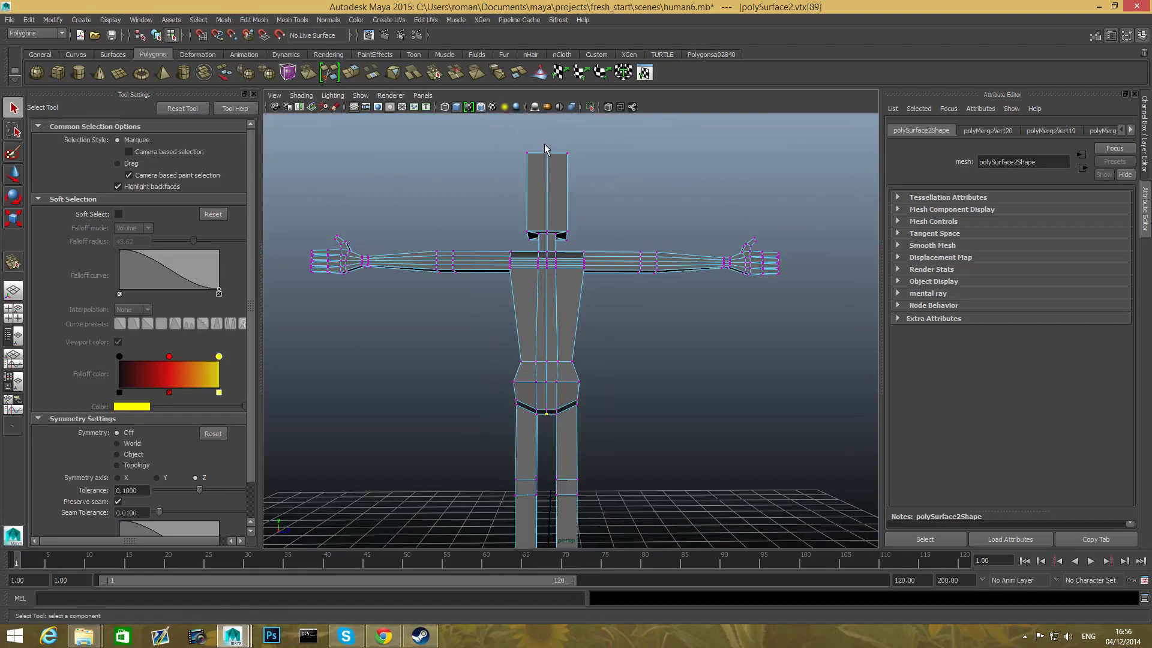
drag(544, 146, 548, 462)
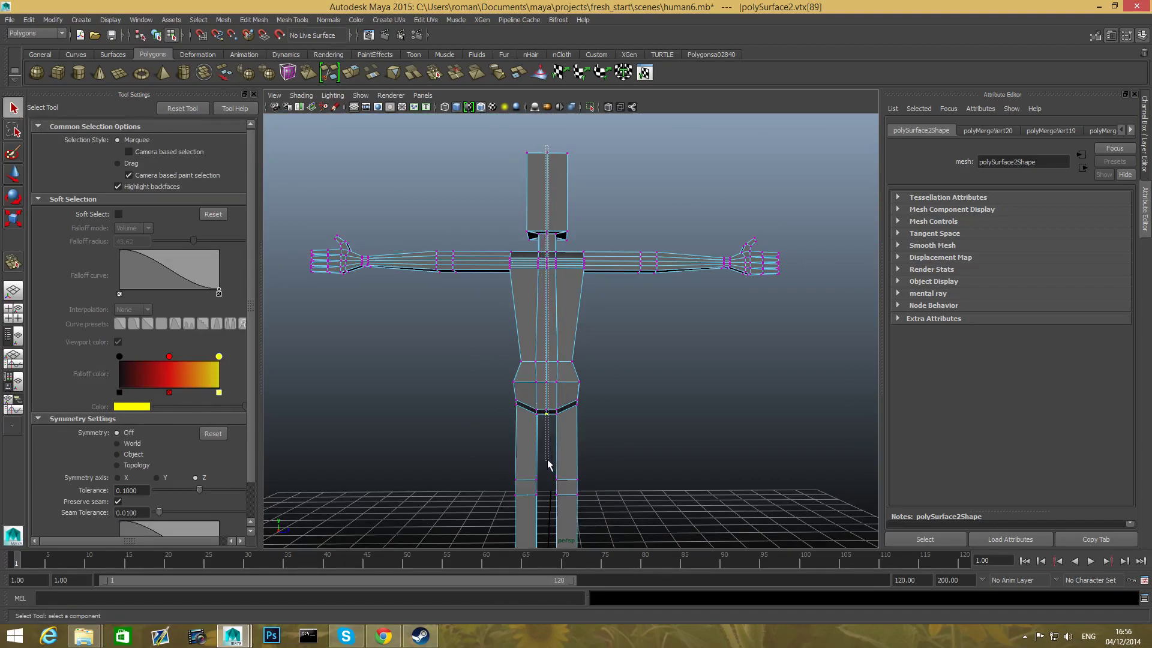
alt+drag(615, 442, 537, 409)
alt+right_drag(537, 409, 620, 303)
alt+middle_drag(568, 422, 615, 335)
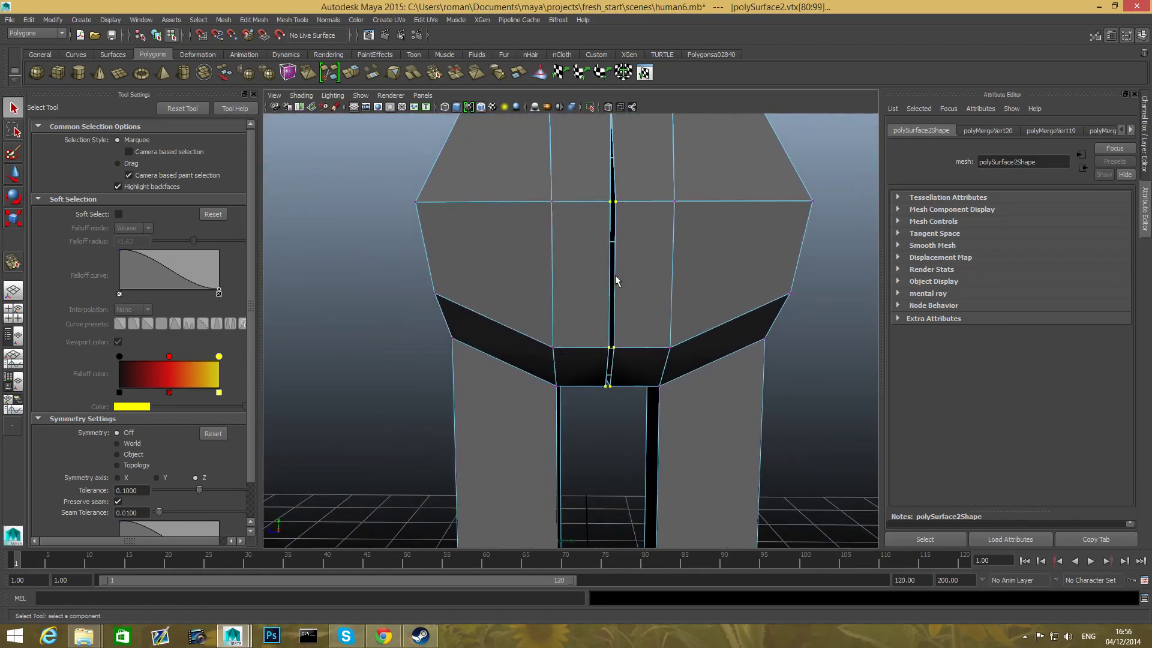
alt+middle_drag(618, 257, 565, 409)
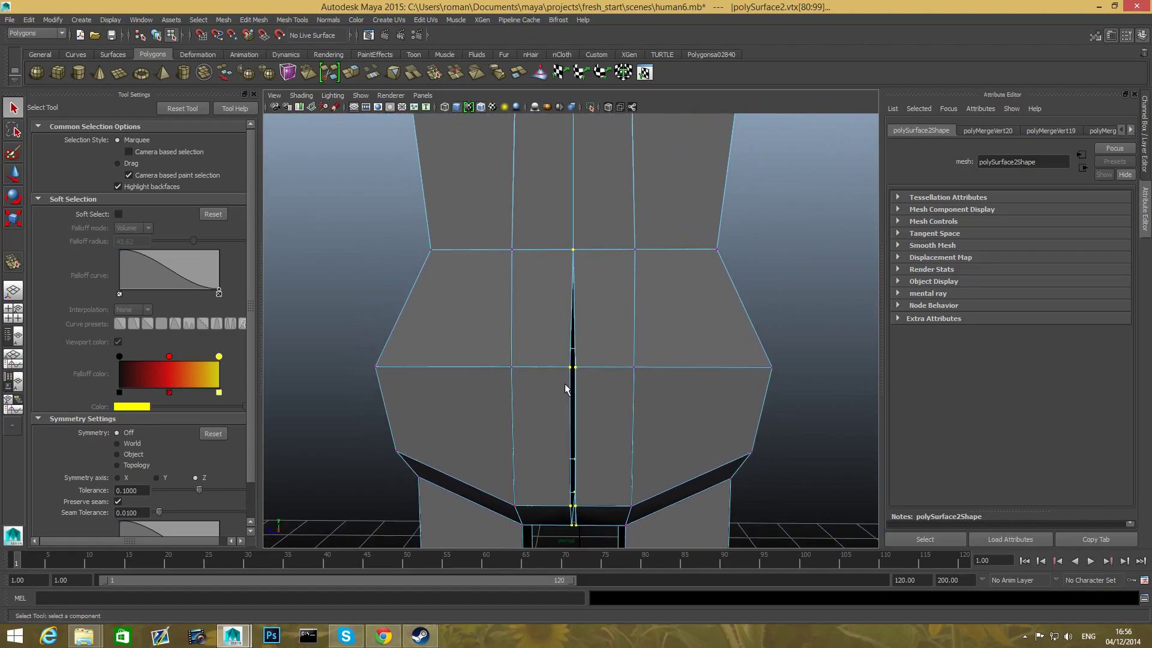
- Try to merge the selected centre seam vertices with Merge Components and check the pelvis and chest seam
click(248, 20)
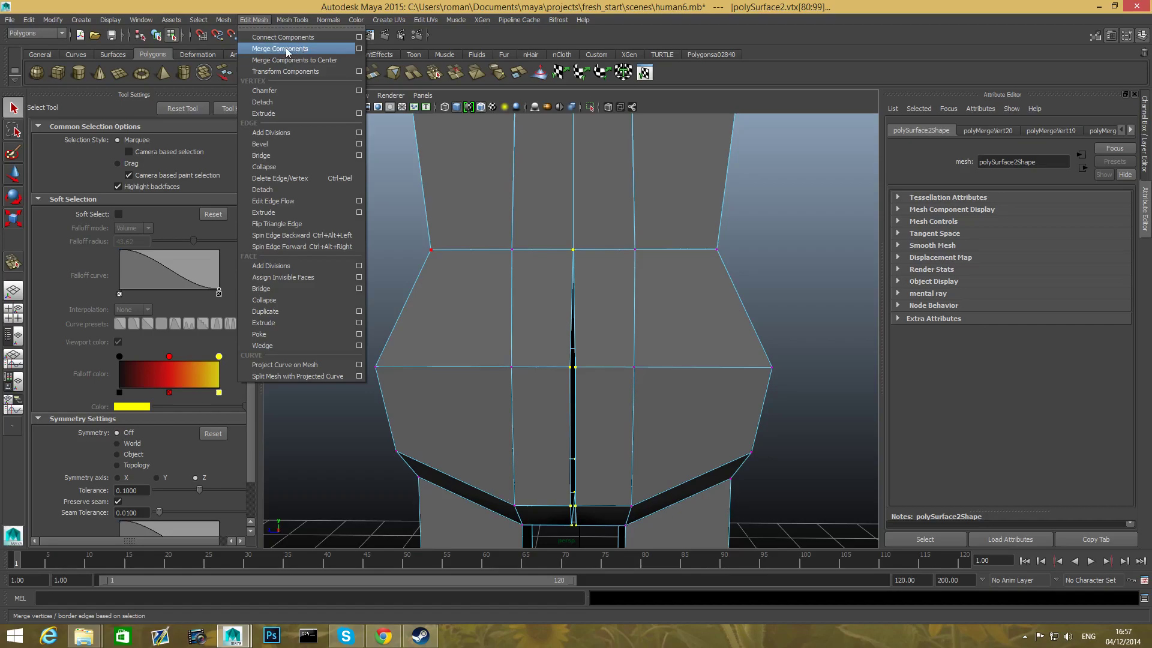
click(265, 50)
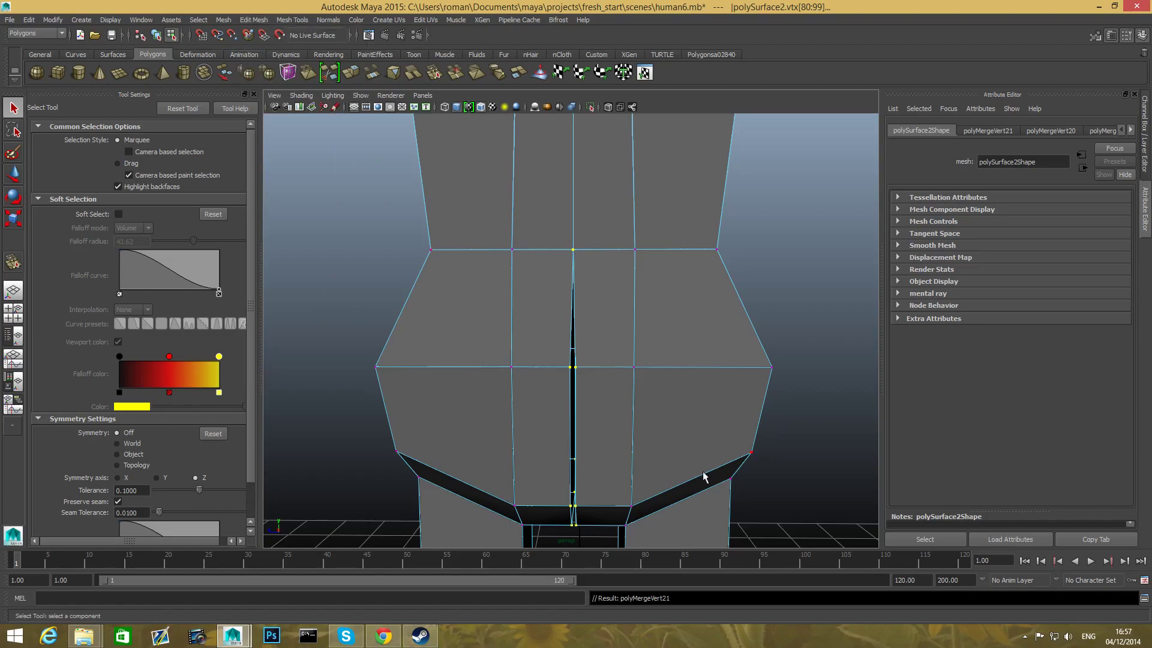
shift+click(574, 367)
scroll(612, 326, up, 8)
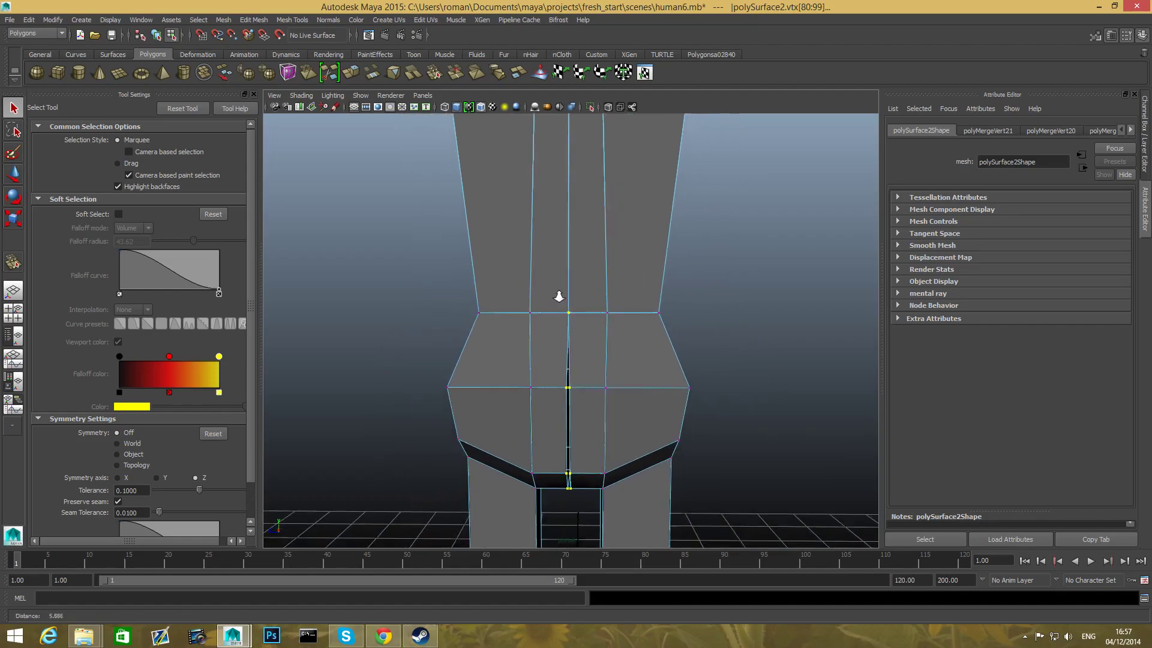
alt+middle_drag(545, 355, 570, 291)
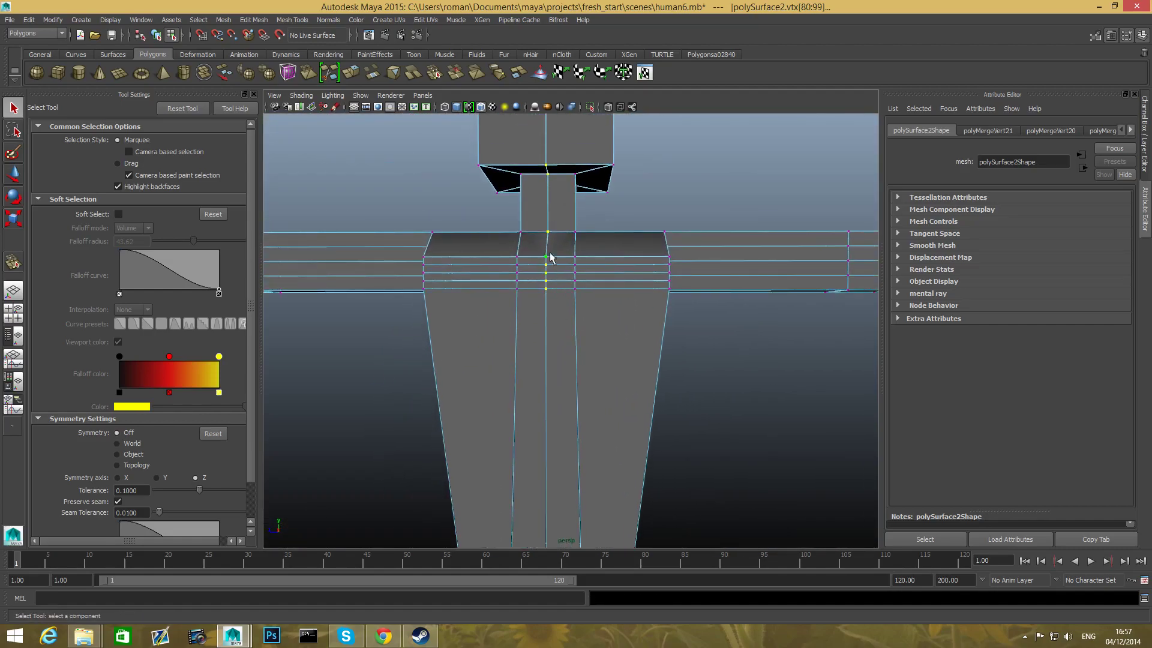
alt+middle_drag(569, 376, 606, 336)
scroll(614, 347, up, 6)
alt+drag(614, 347, 589, 346)
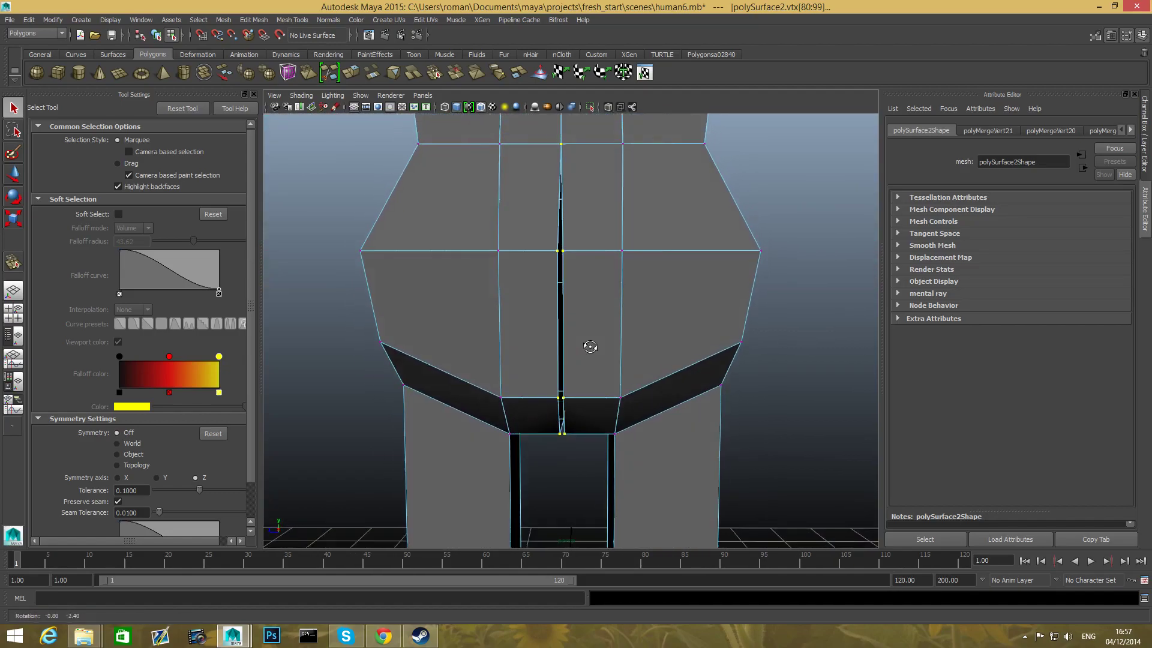
- Scale the selected centre seam vertices along Z until they line up on the body's centre plane
click(13, 219)
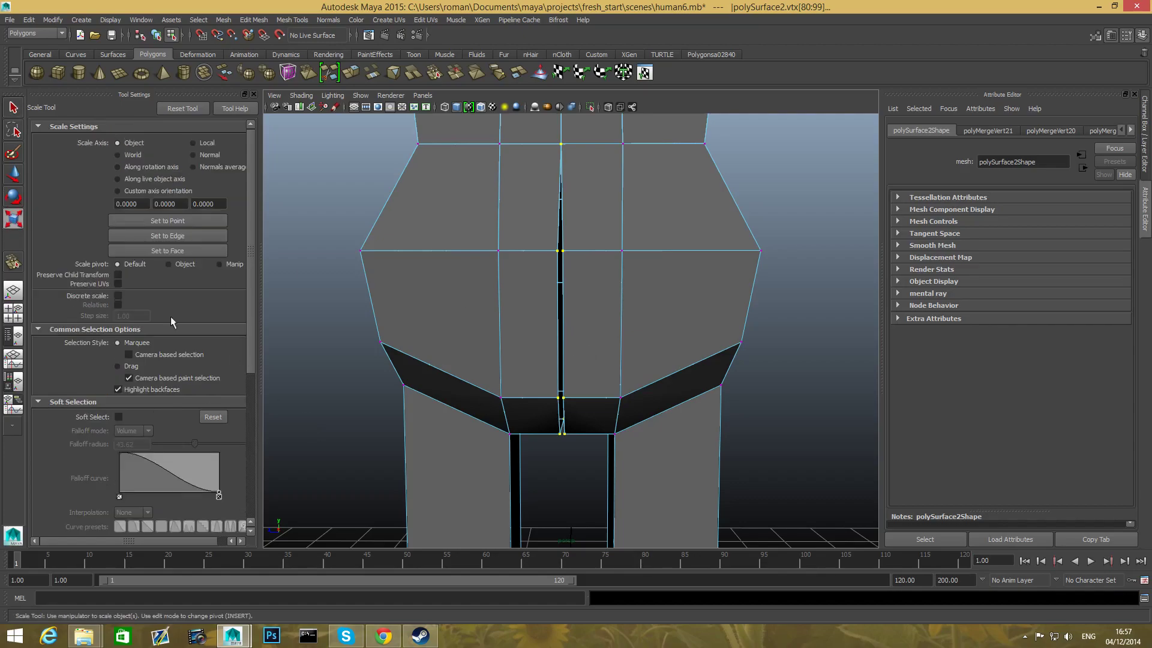
scroll(597, 447, down, 10)
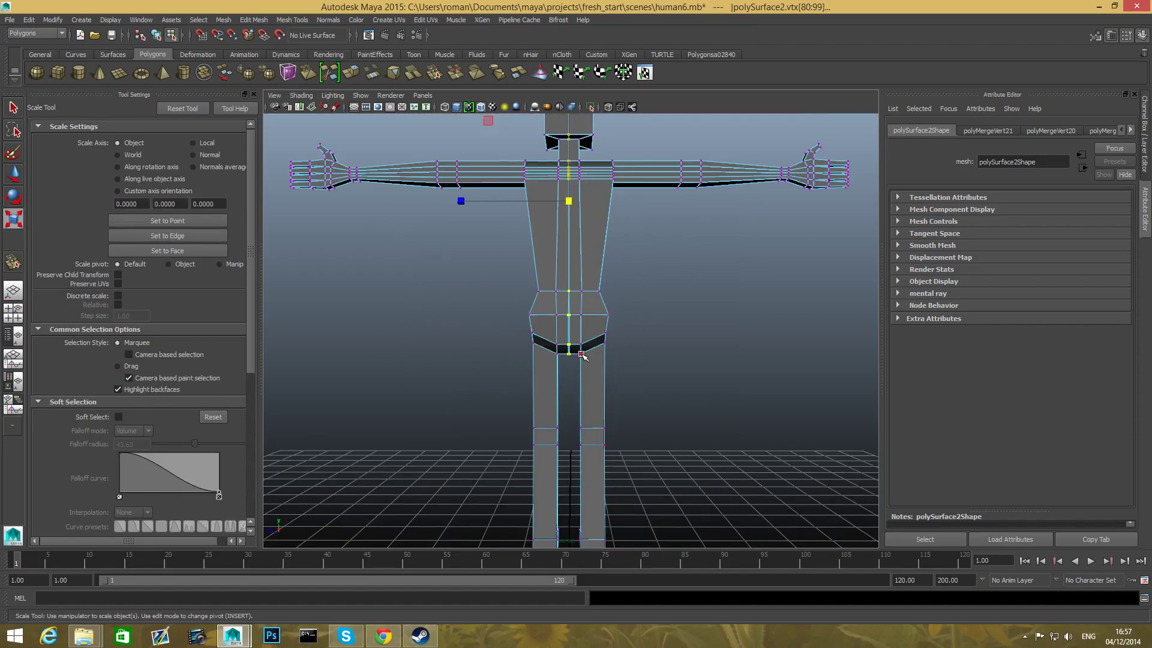
scroll(533, 372, up, 3)
drag(453, 229, 560, 228)
scroll(552, 336, up, 5)
alt+middle_drag(543, 432, 566, 354)
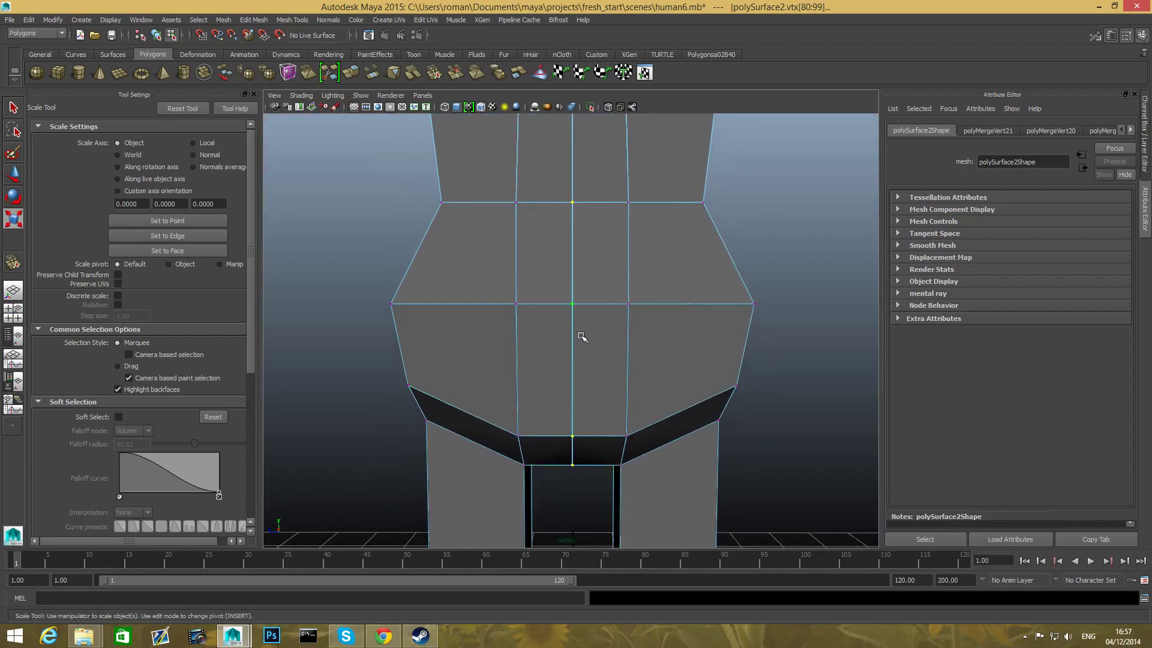
- Merge the aligned centre seam vertices with Merge Components
click(223, 20)
mouse_move(253, 20)
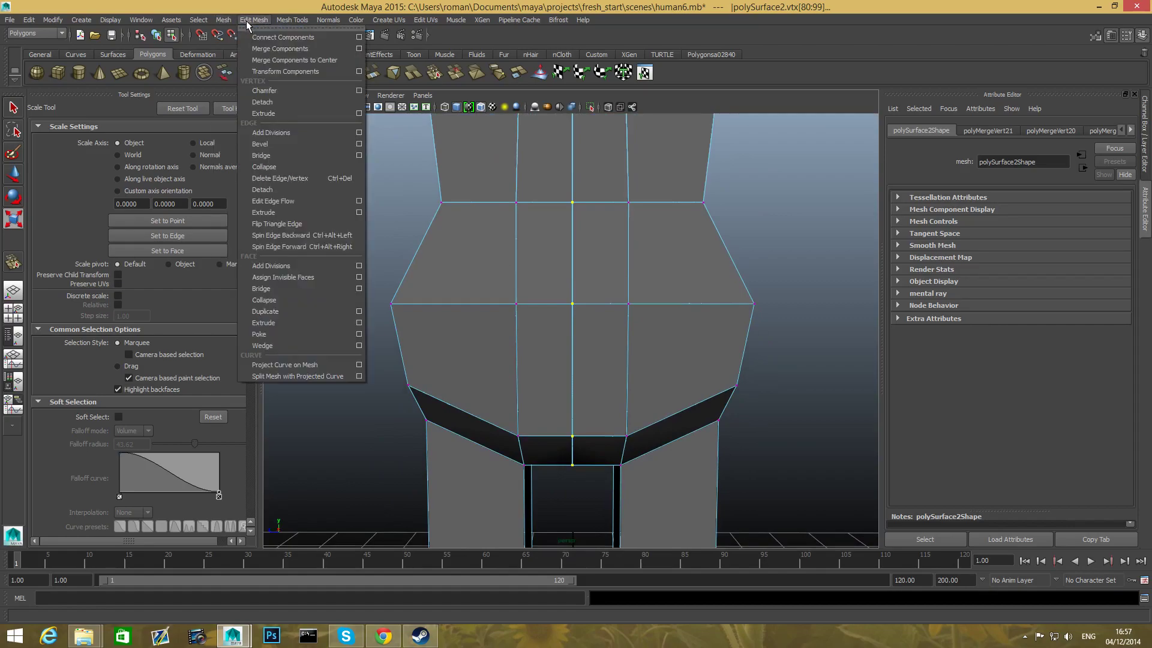
click(267, 53)
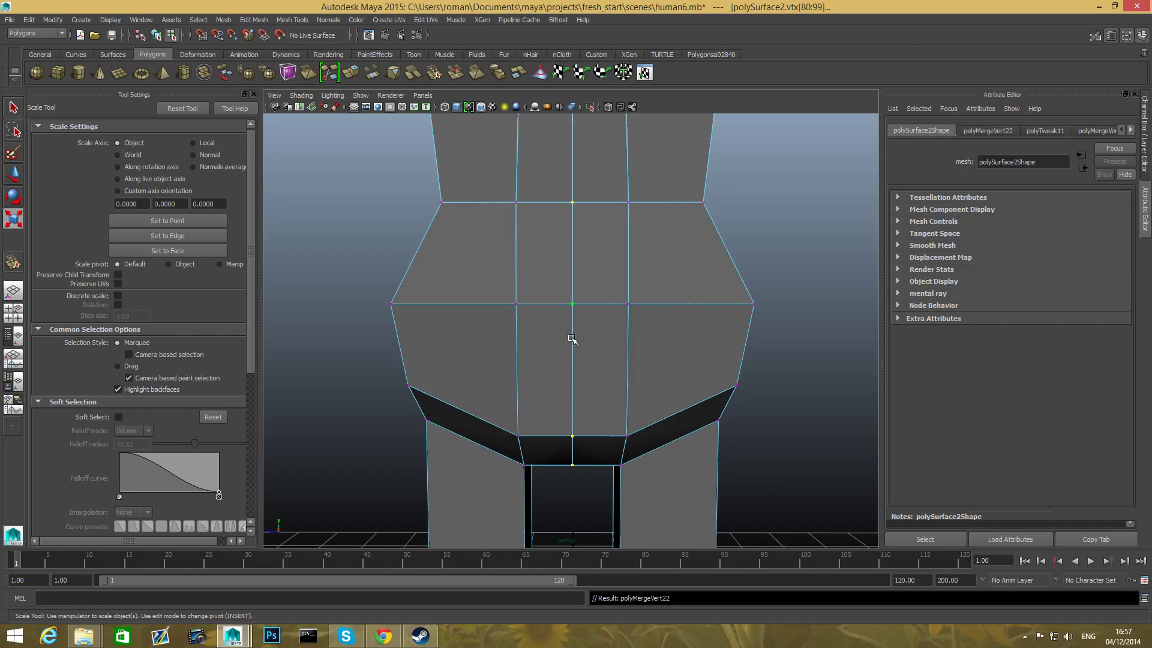
scroll(678, 344, down, 4)
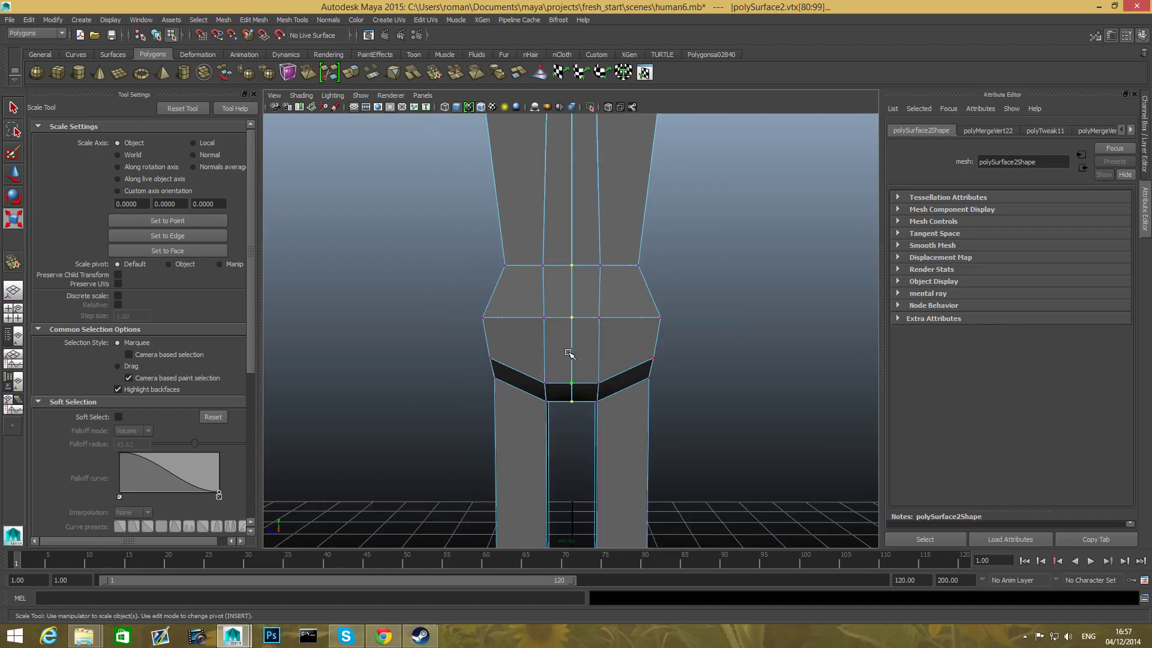
- Preview the body as a smoothed mesh, inspect it from above, and return to the unsmoothed display
click(13, 106)
key(3)
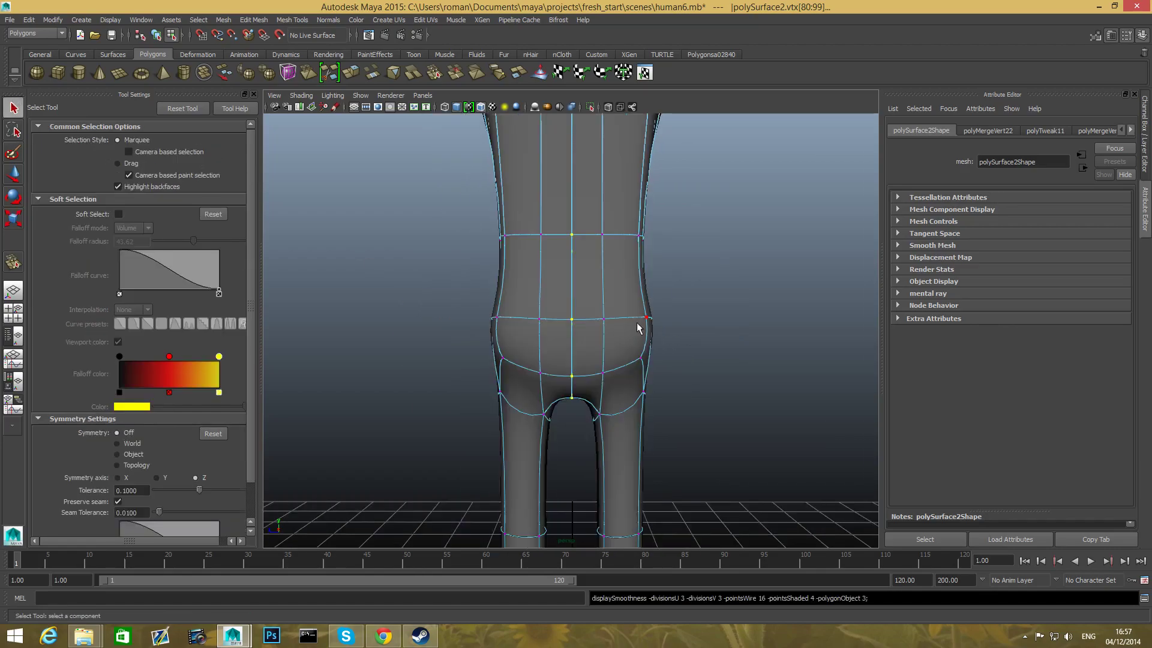
alt+drag(602, 389, 558, 461)
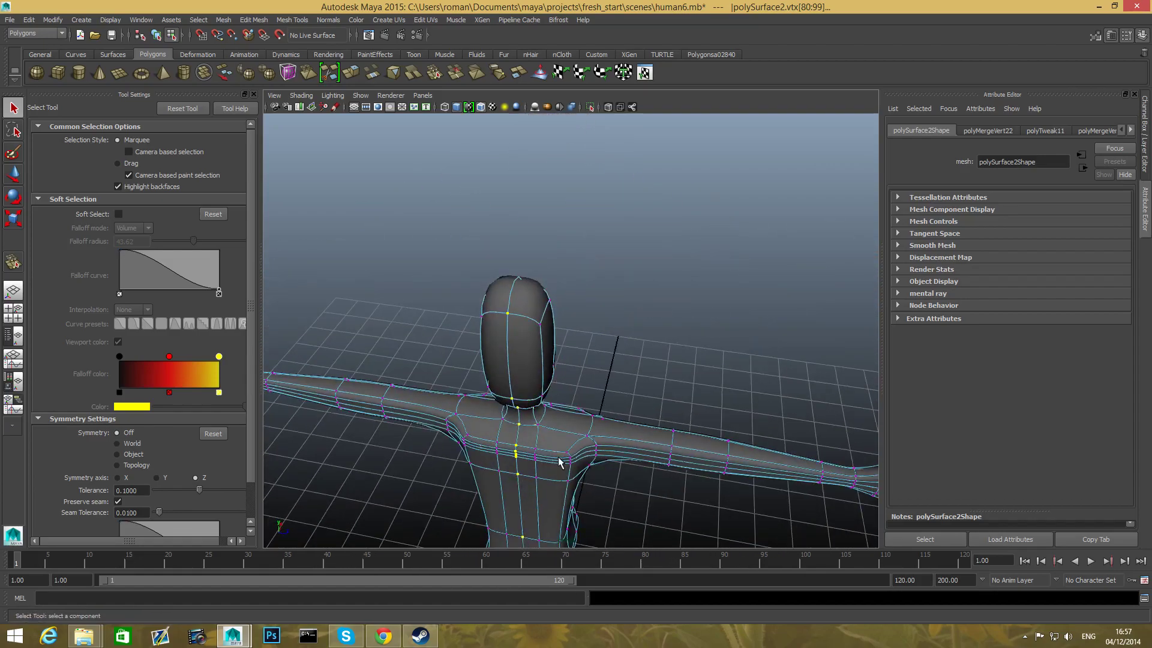
key(1)
key(f)
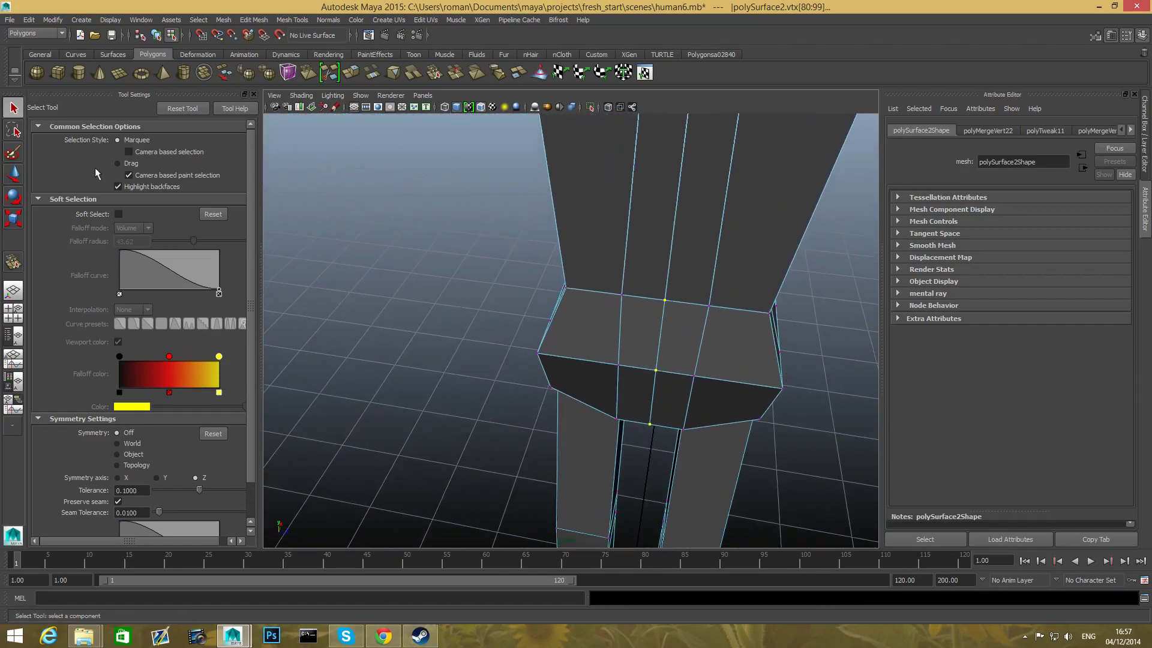
- Test whether the centre vertices at the waist and crotch are welded by moving each sideways, undoing each move
click(664, 302)
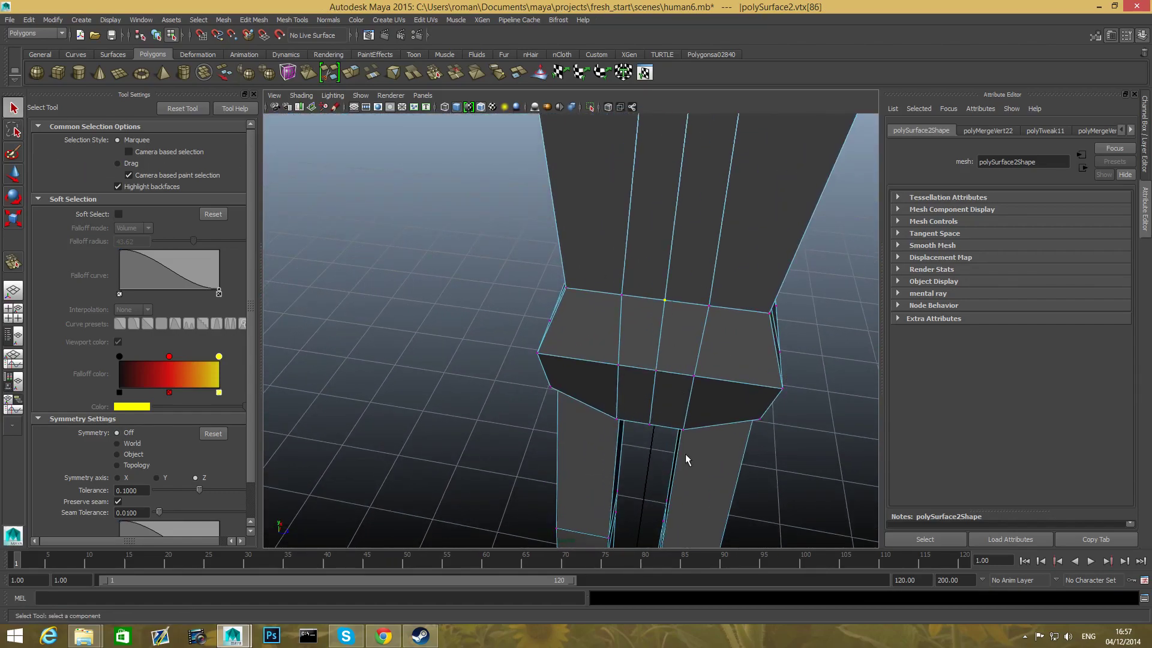
key(w)
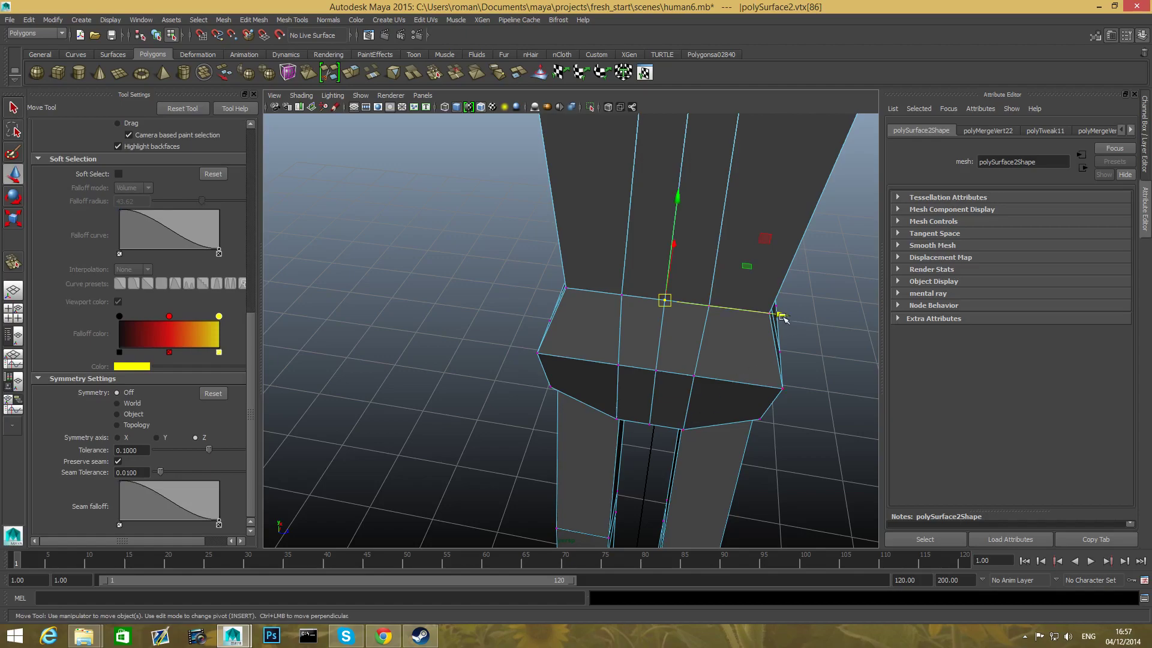
mouse_move(781, 314)
mouse_down()
mouse_move(744, 311)
mouse_move(807, 330)
mouse_move(789, 335)
mouse_up()
key(ctrl+z)
alt+drag(721, 422, 607, 249)
click(586, 275)
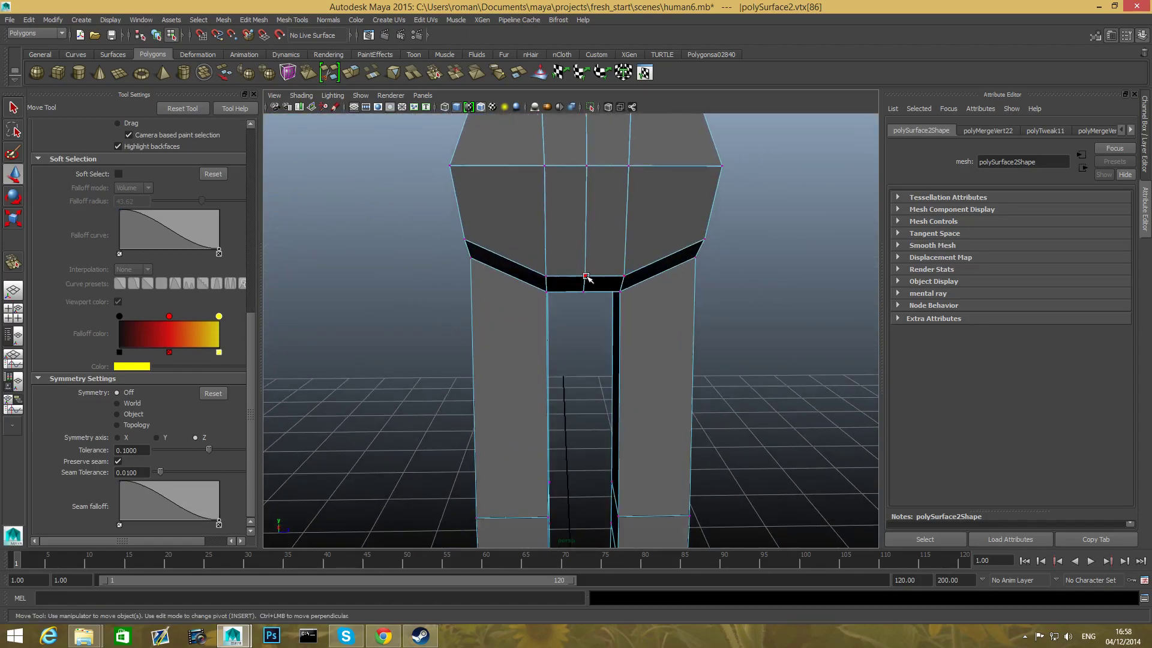
mouse_move(697, 275)
mouse_down()
mouse_move(718, 275)
mouse_move(704, 278)
mouse_up()
key(ctrl+z)
- Test the centre waist vertex on the other side of the body by moving it sideways, and undo the move
alt+drag(622, 349, 699, 342)
alt+right_drag(699, 342, 441, 337)
alt+drag(327, 267, 598, 343)
click(516, 318)
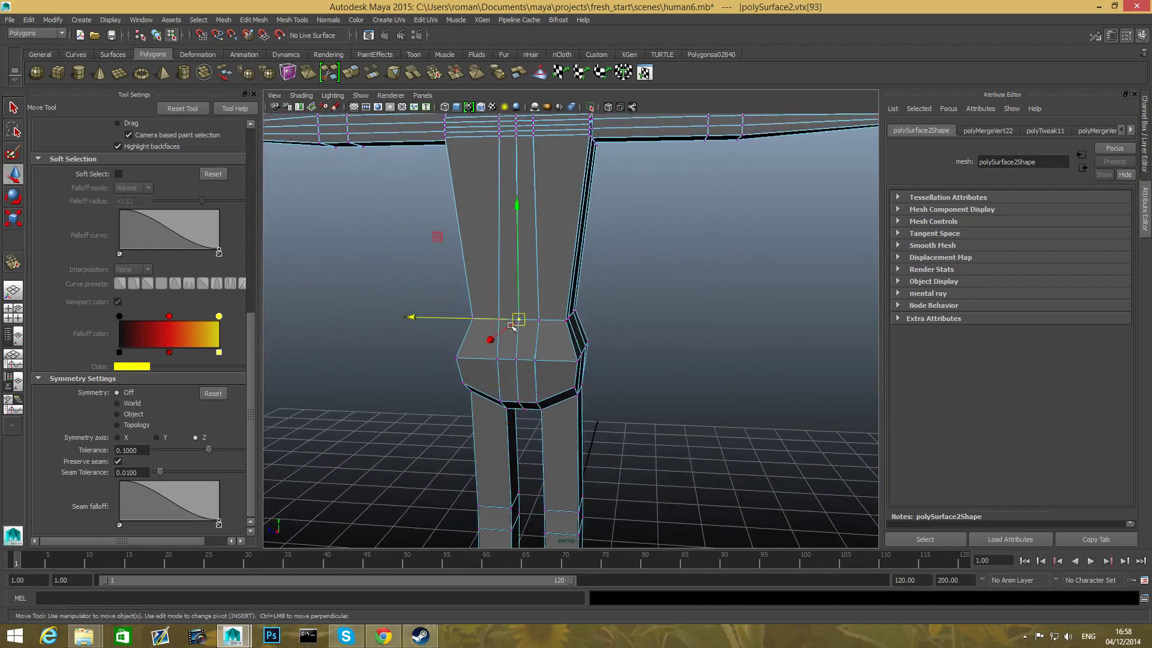
mouse_move(411, 320)
mouse_down()
mouse_move(384, 319)
mouse_move(423, 327)
mouse_up()
key(ctrl+z)
alt+middle_drag(507, 159, 482, 398)
scroll(478, 398, up, 3)
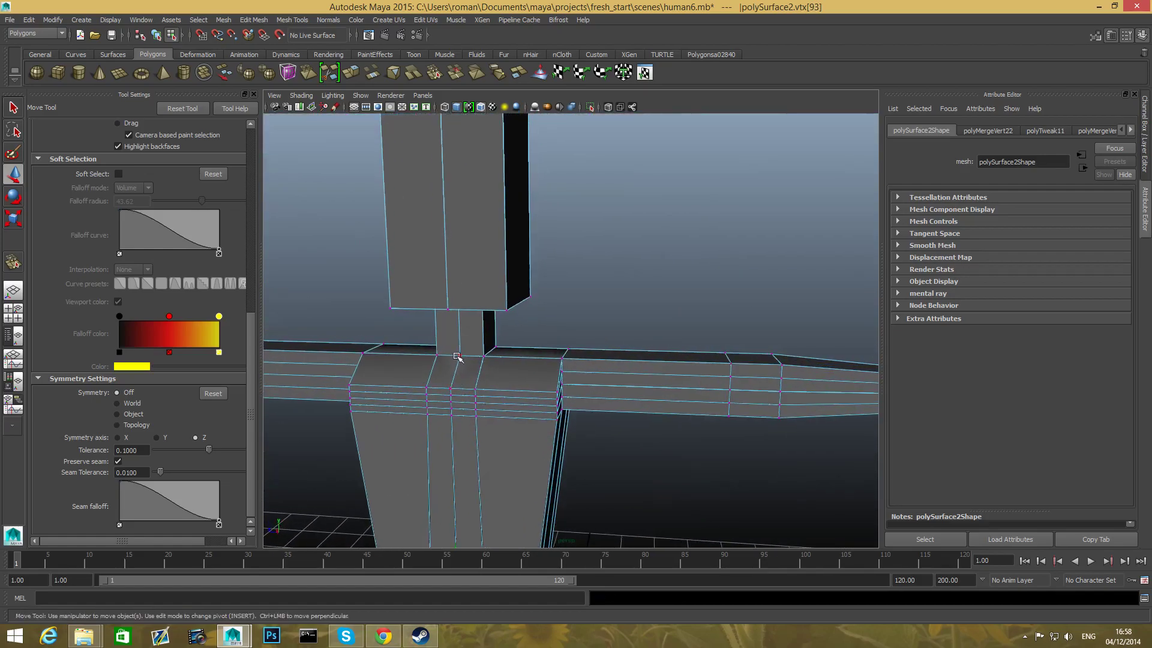
- Bring the whole body into a front view and open the option settings of Merge Components
scroll(623, 406, down, 5)
alt+drag(622, 406, 378, 400)
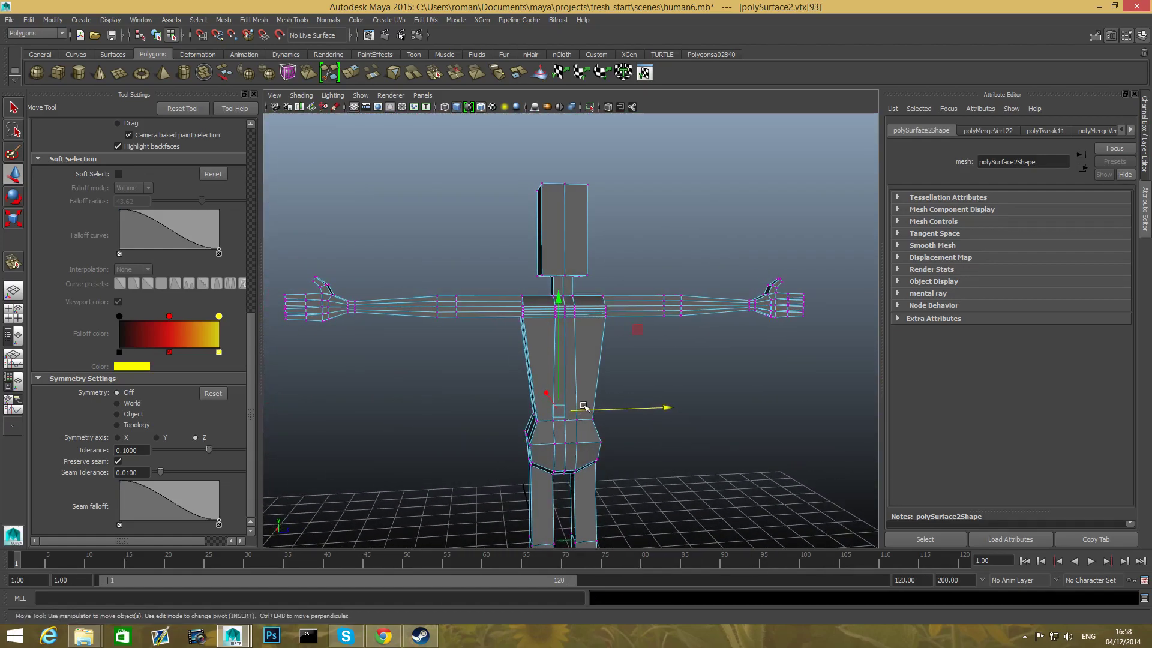
alt+middle_drag(517, 293, 514, 306)
scroll(598, 418, down, 2)
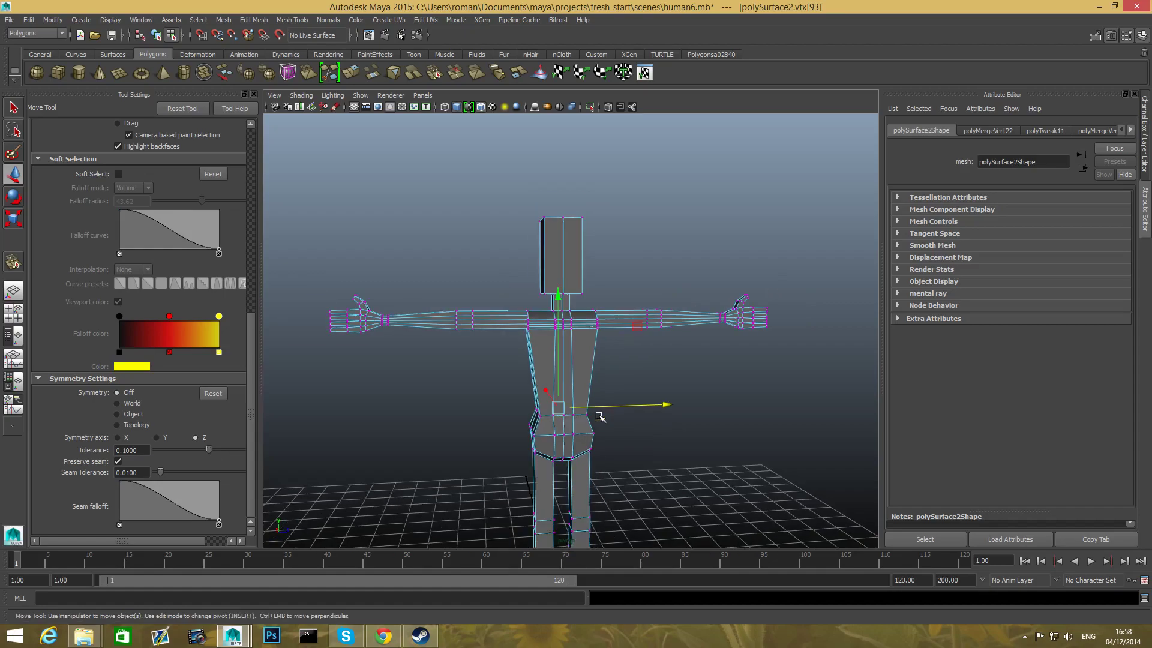
alt+middle_drag(565, 450, 532, 403)
alt+drag(532, 404, 521, 403)
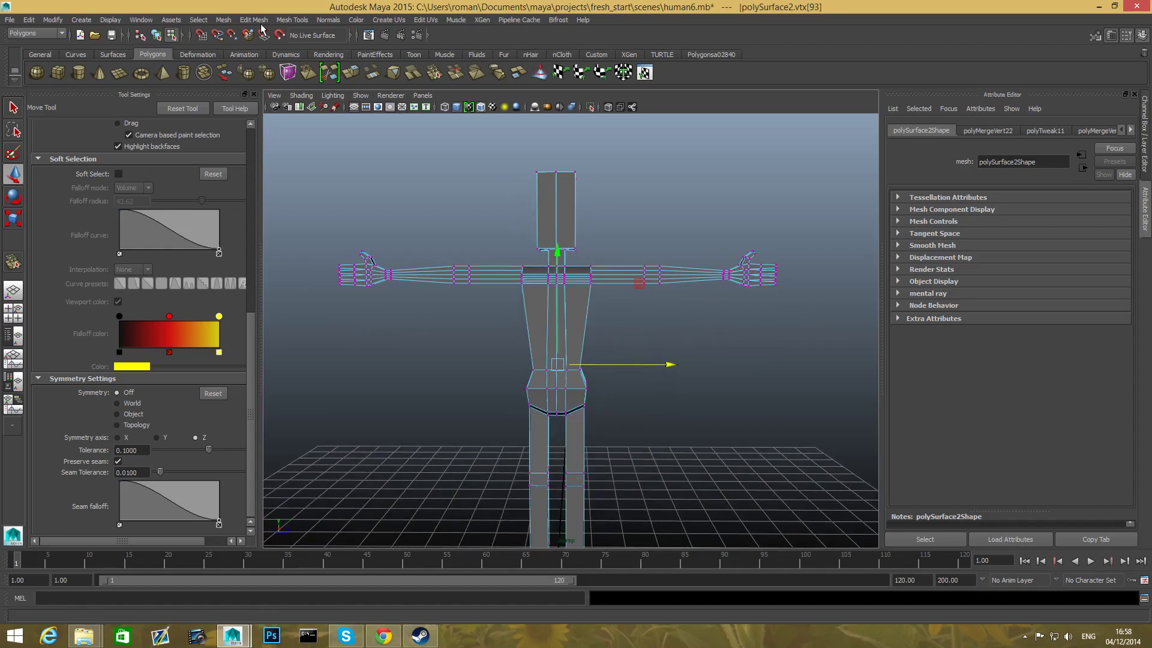
click(292, 20)
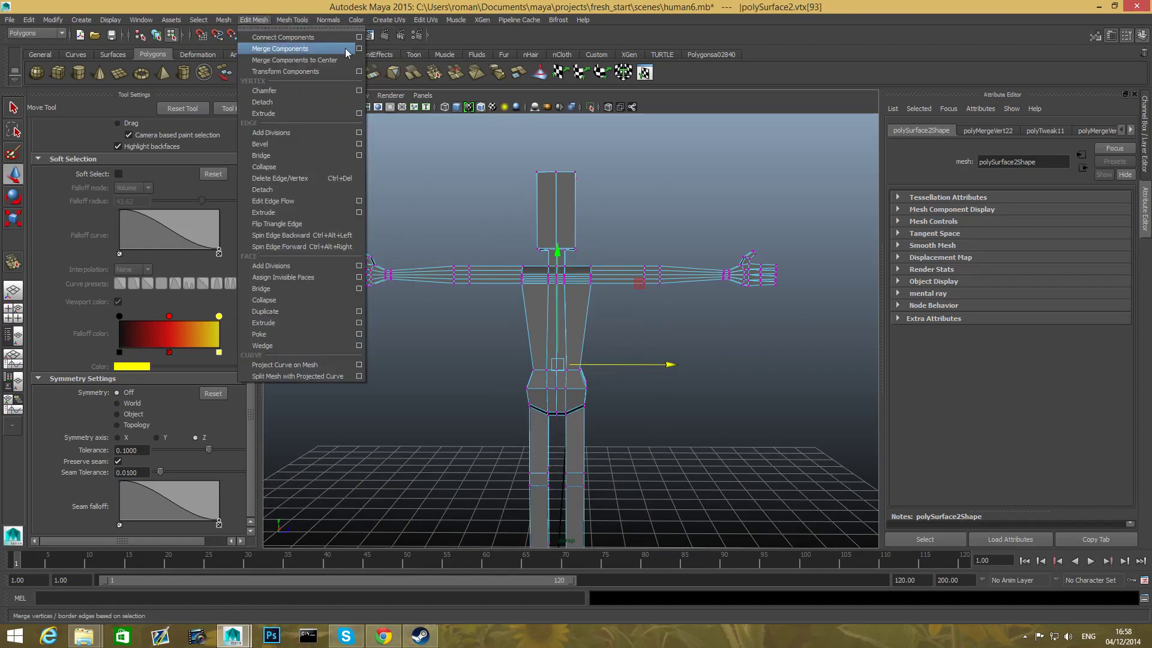
click(359, 49)
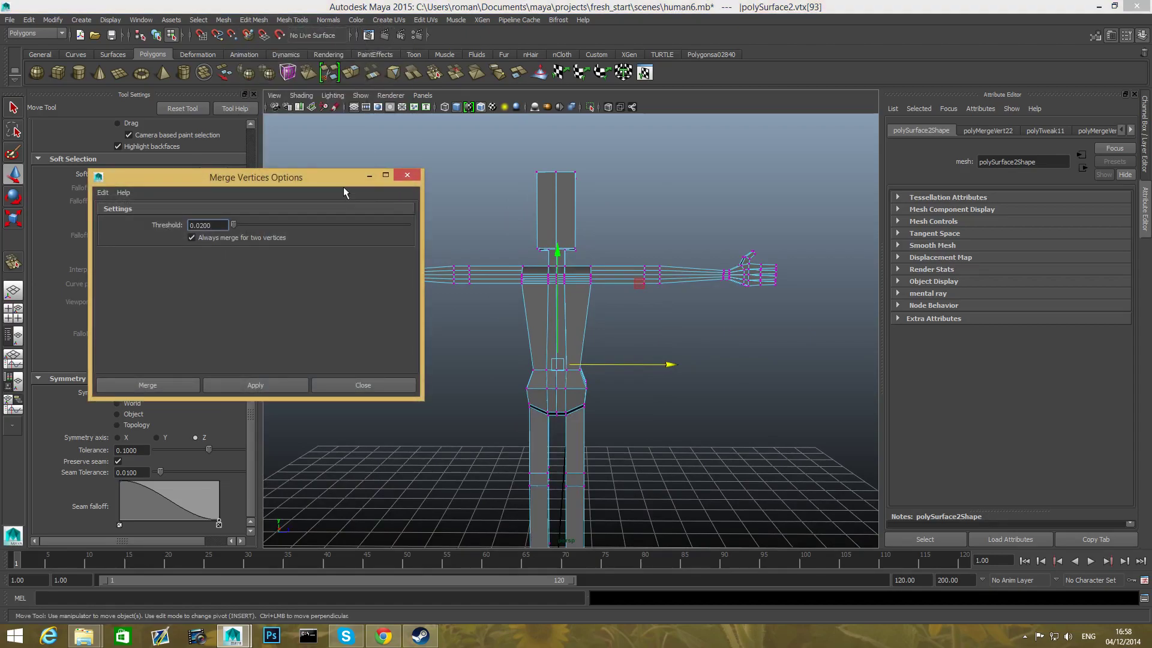
drag(334, 175, 389, 201)
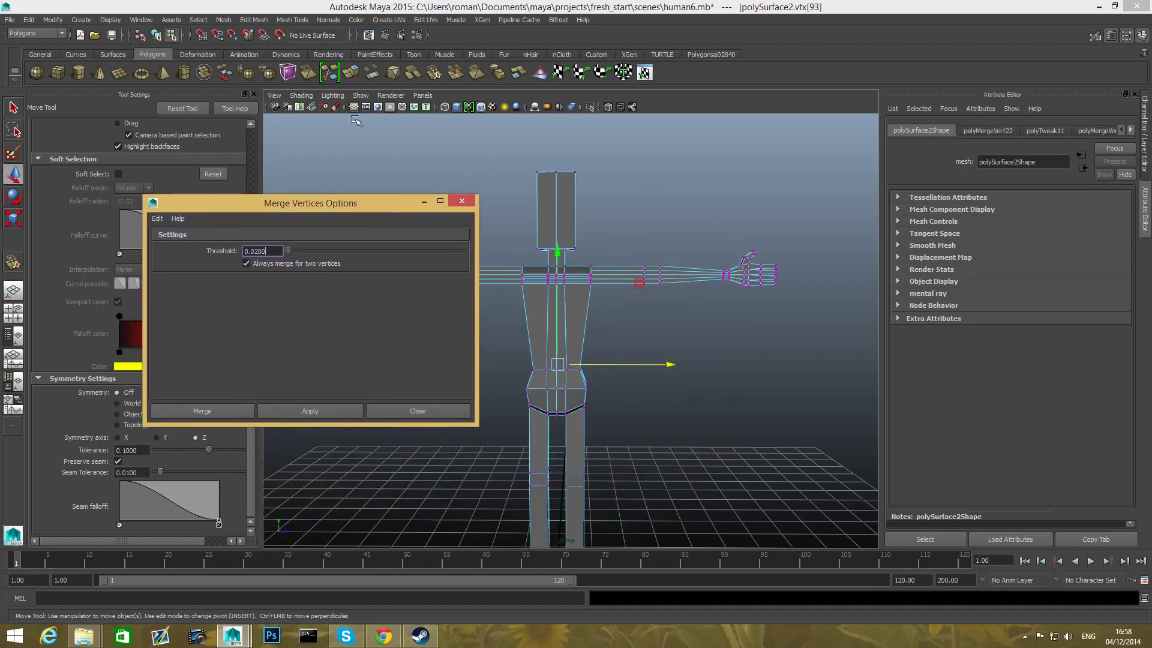
- Examine the vertex merge threshold in relation to the spacing of the vertices around the torso's centre seam
click(248, 20)
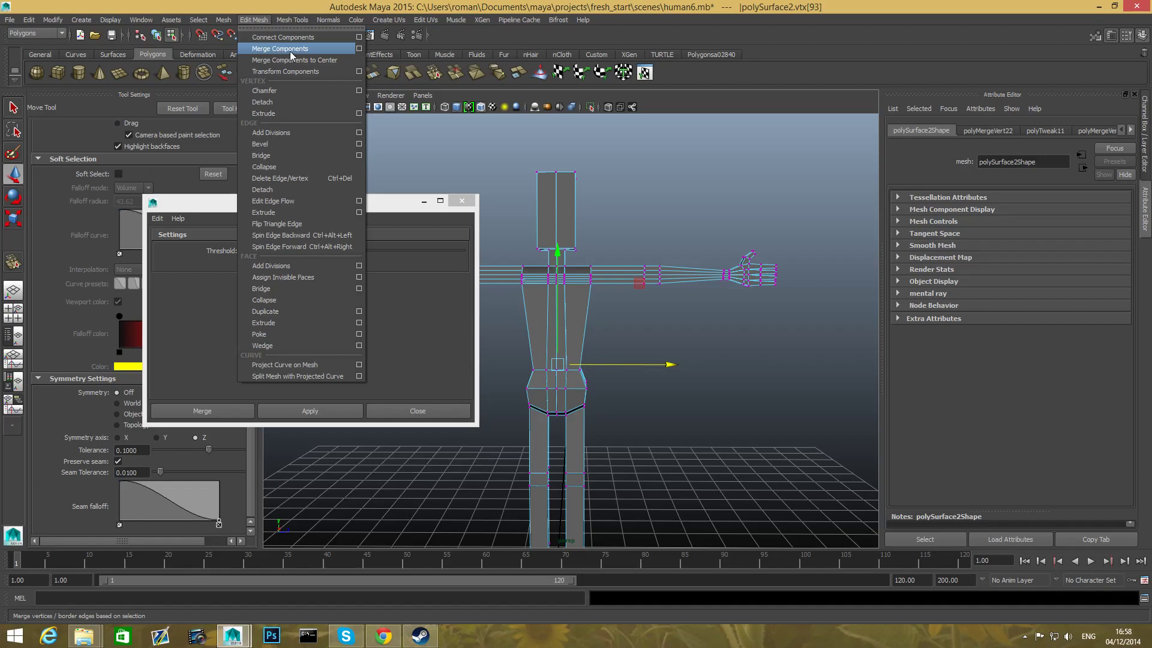
click(254, 6)
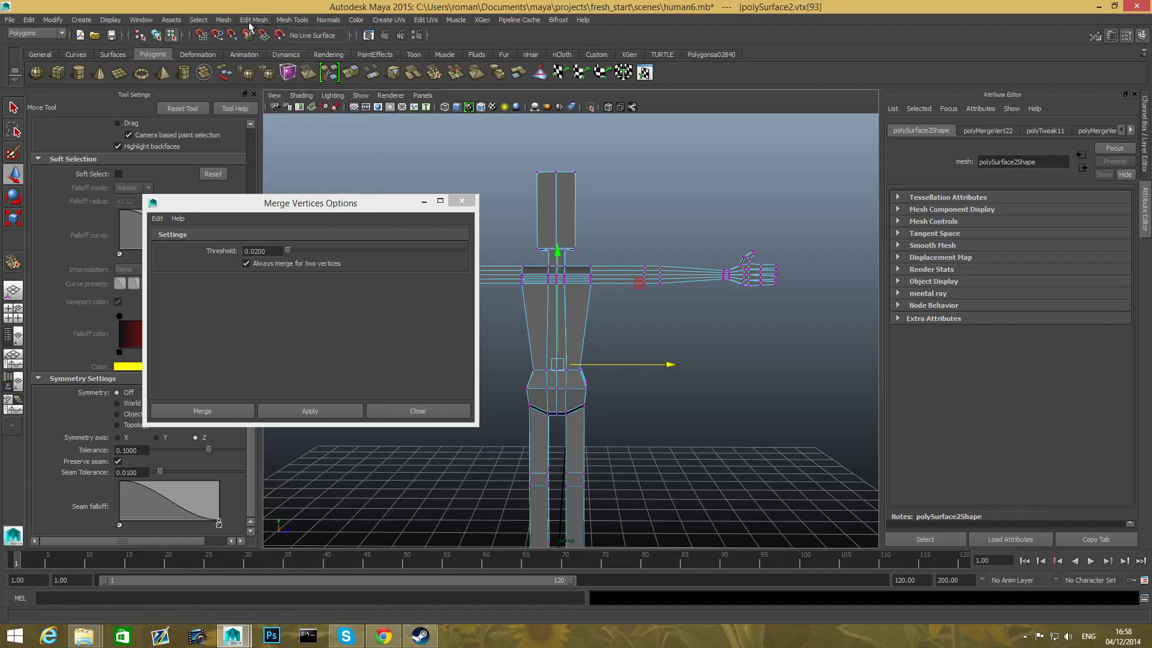
drag(322, 203, 339, 296)
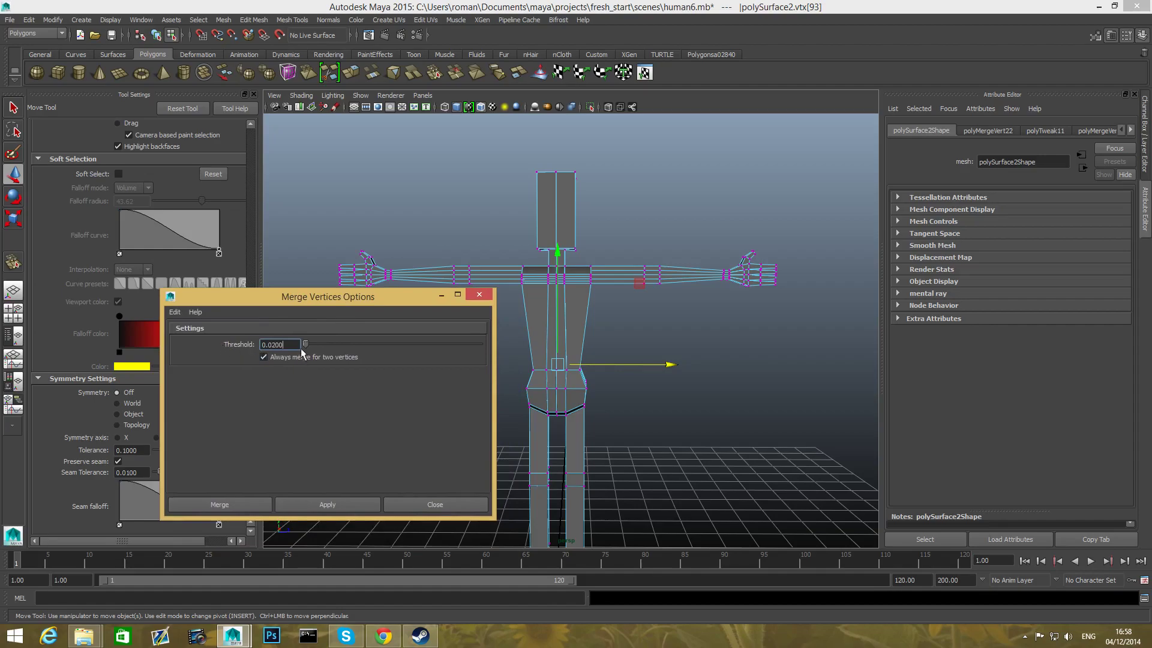
scroll(511, 440, up, 6)
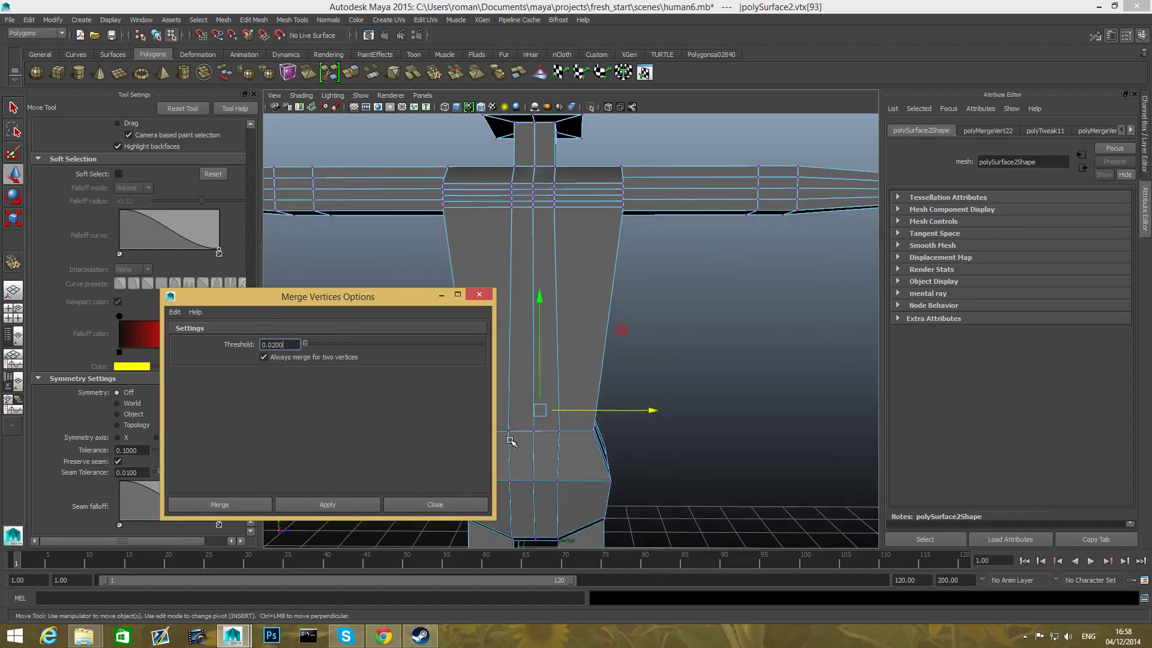
drag(404, 292, 298, 273)
scroll(526, 378, down, 2)
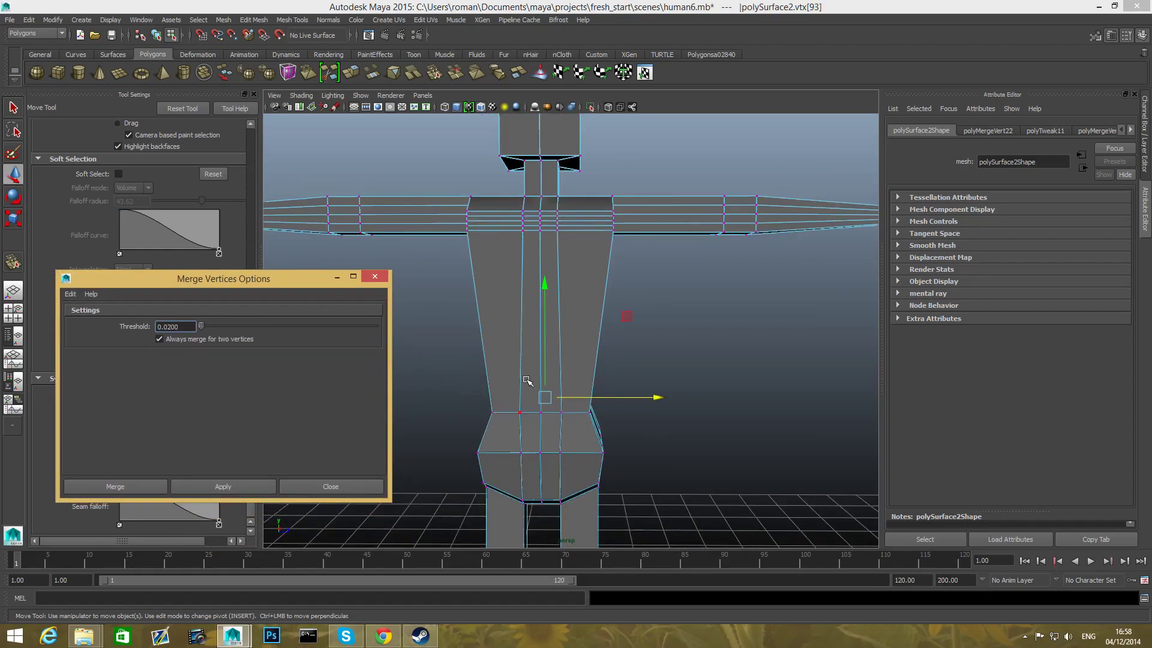
scroll(540, 156, down, 4)
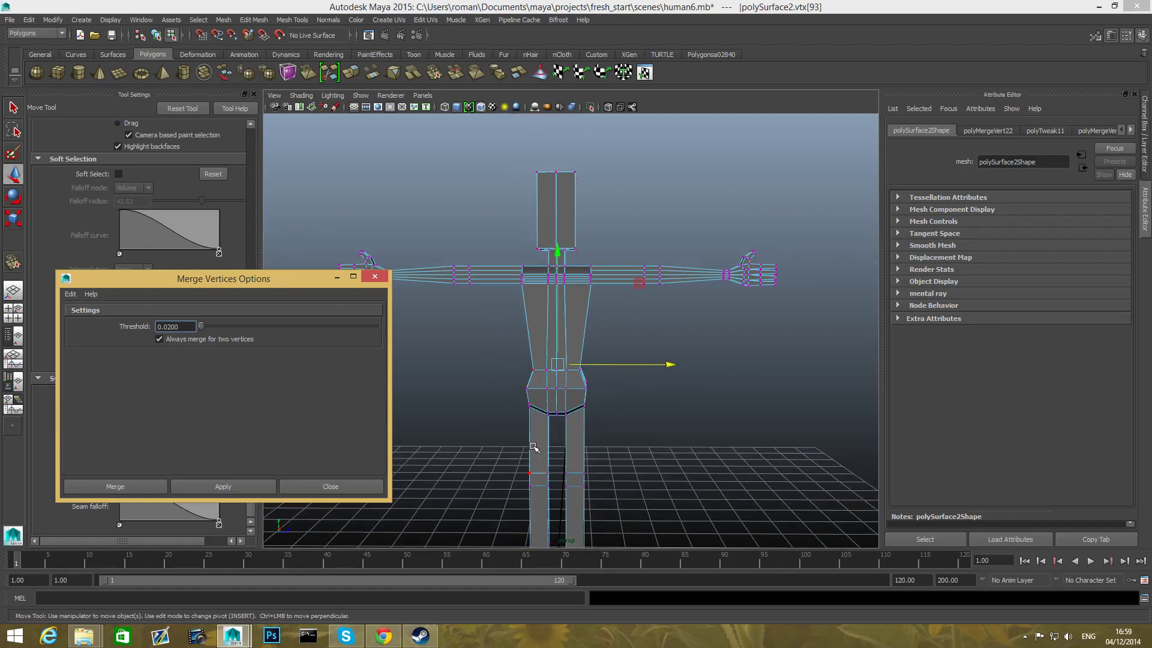
scroll(531, 447, up, 3)
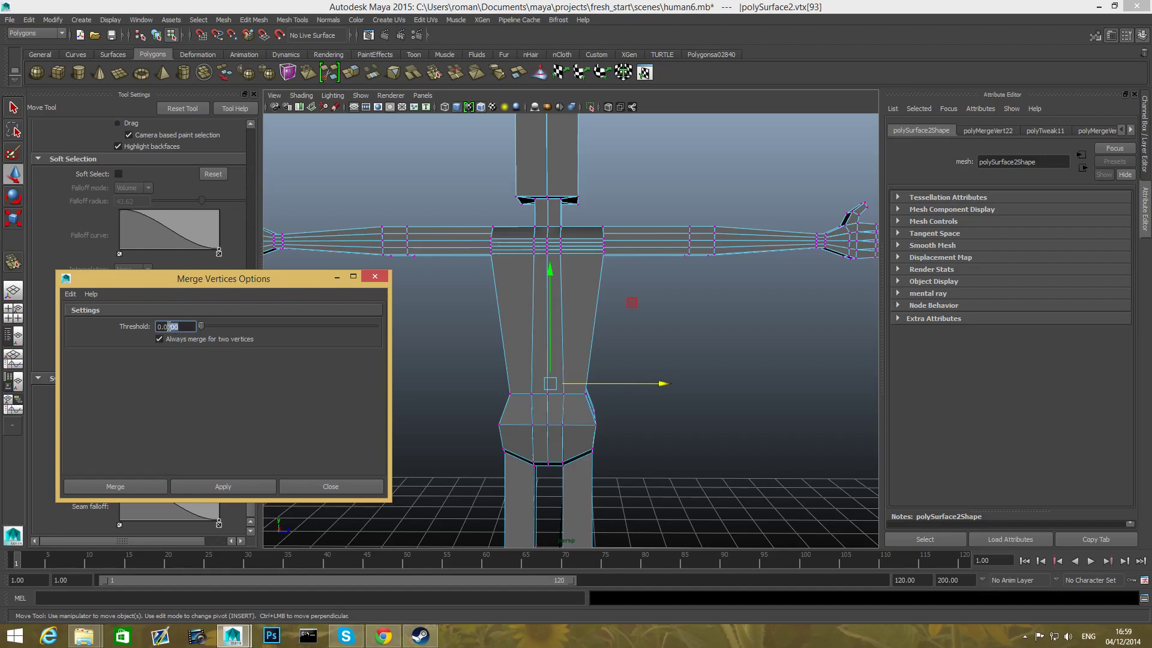
drag(181, 327, 168, 331)
scroll(588, 406, up, 2)
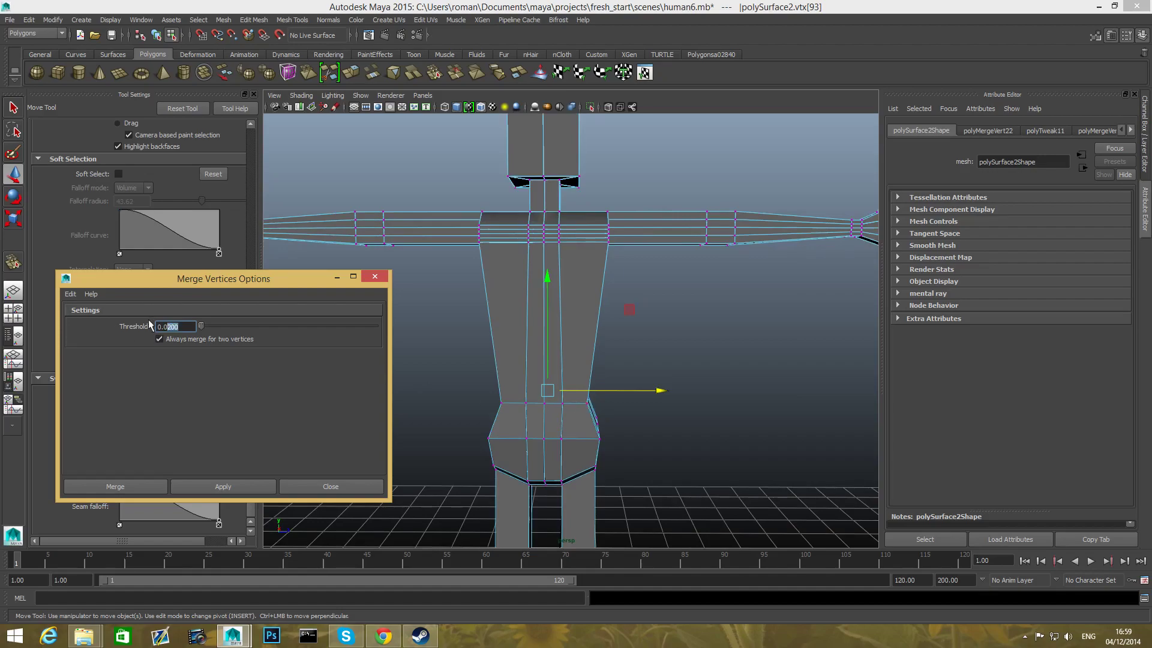
scroll(496, 425, up, 3)
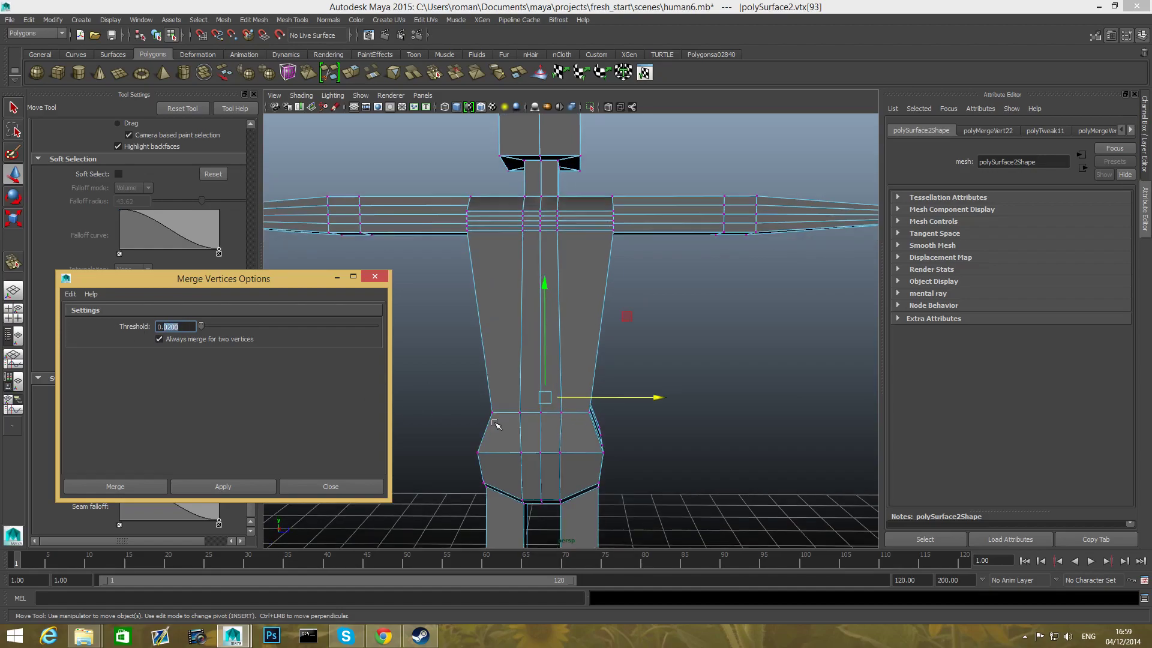
- Select the centre waist vertex and compare its distance to the neighbouring vertices with the merge threshold
click(537, 423)
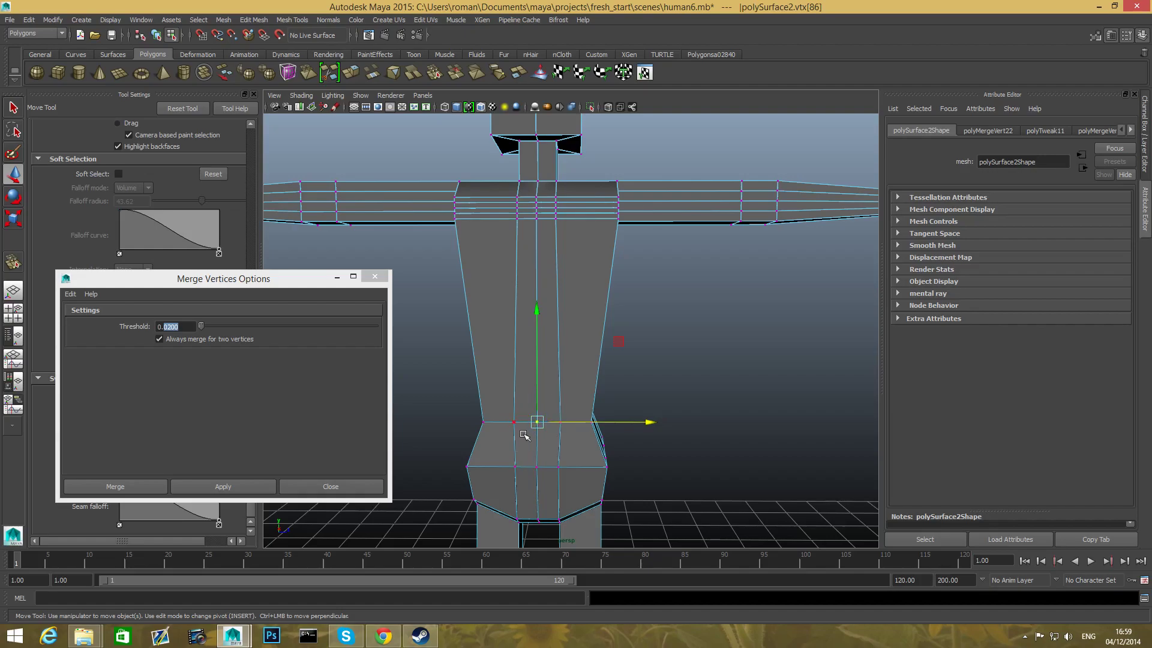
drag(189, 324, 166, 322)
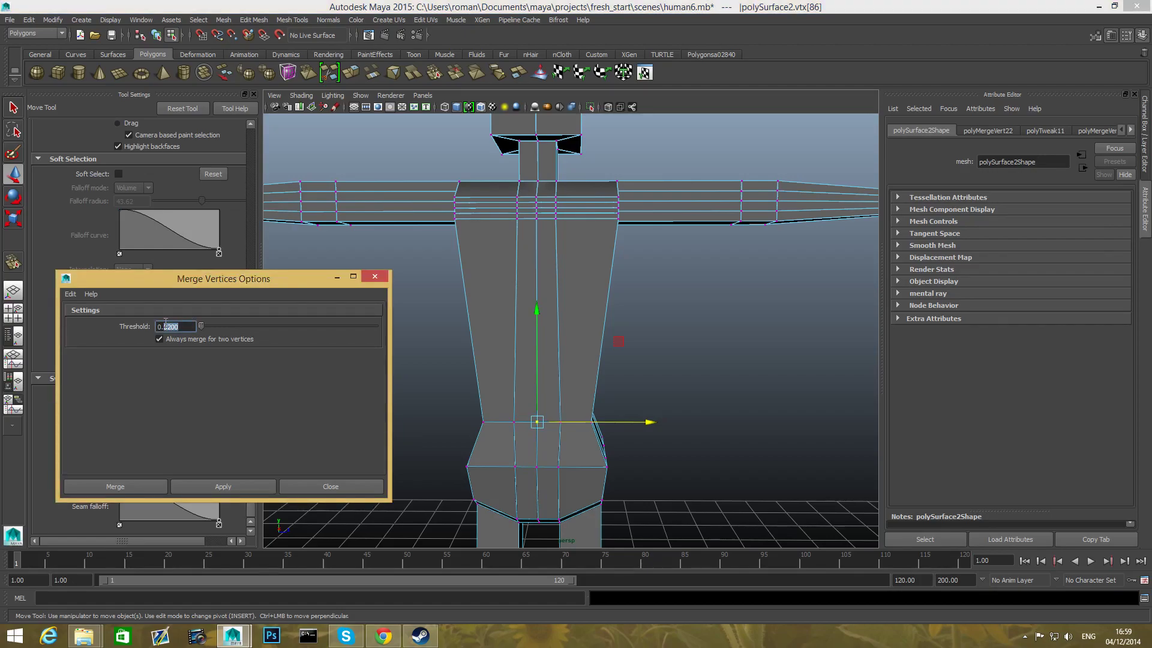
drag(178, 326, 166, 326)
click(183, 327)
double_click(175, 327)
scroll(552, 440, down, 1)
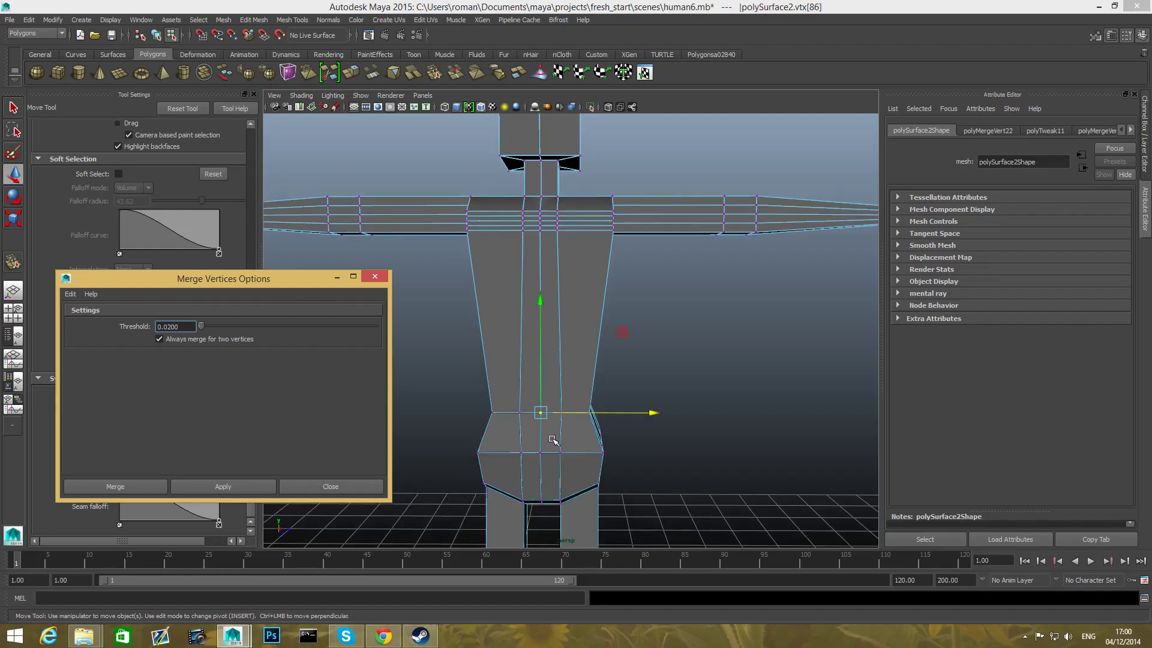
- Review the centre seam from the neck to the crotch against the merge threshold, and close the merge options without applying them
alt+middle_drag(553, 440, 556, 312)
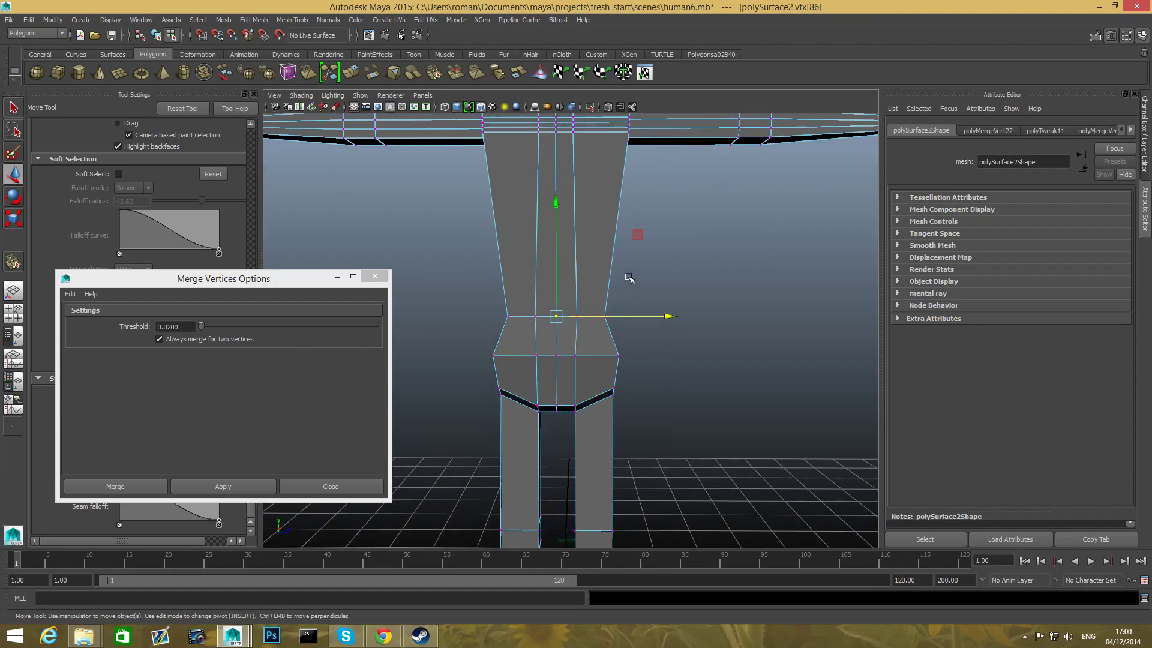
alt+middle_drag(566, 272, 567, 302)
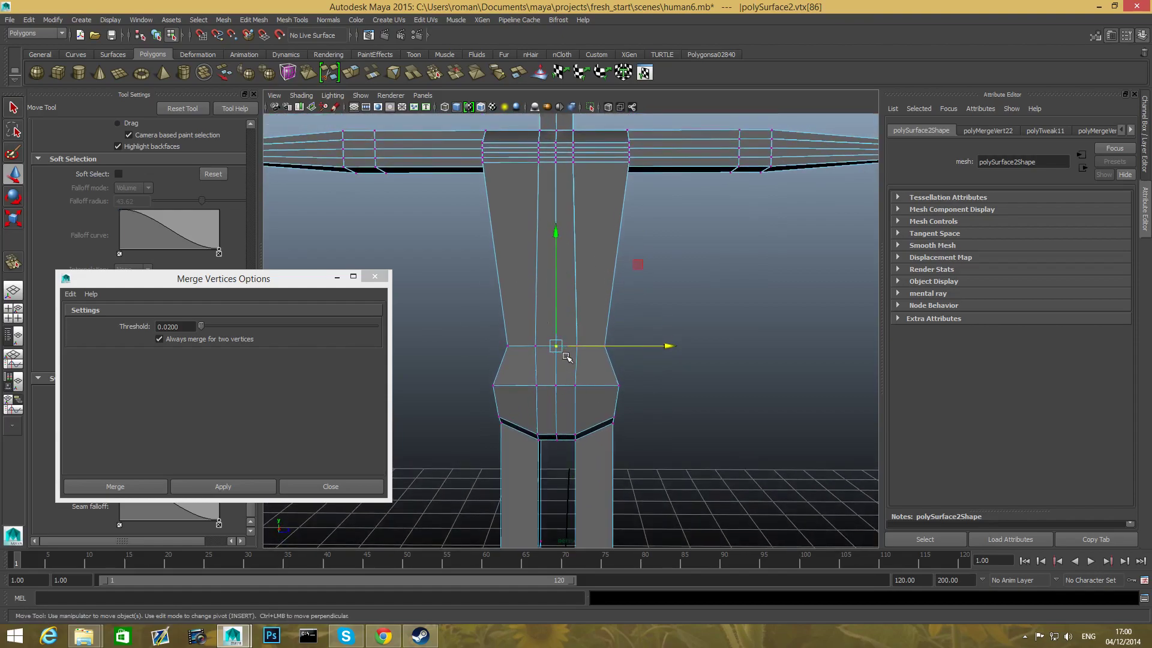
alt+middle_drag(574, 240, 579, 267)
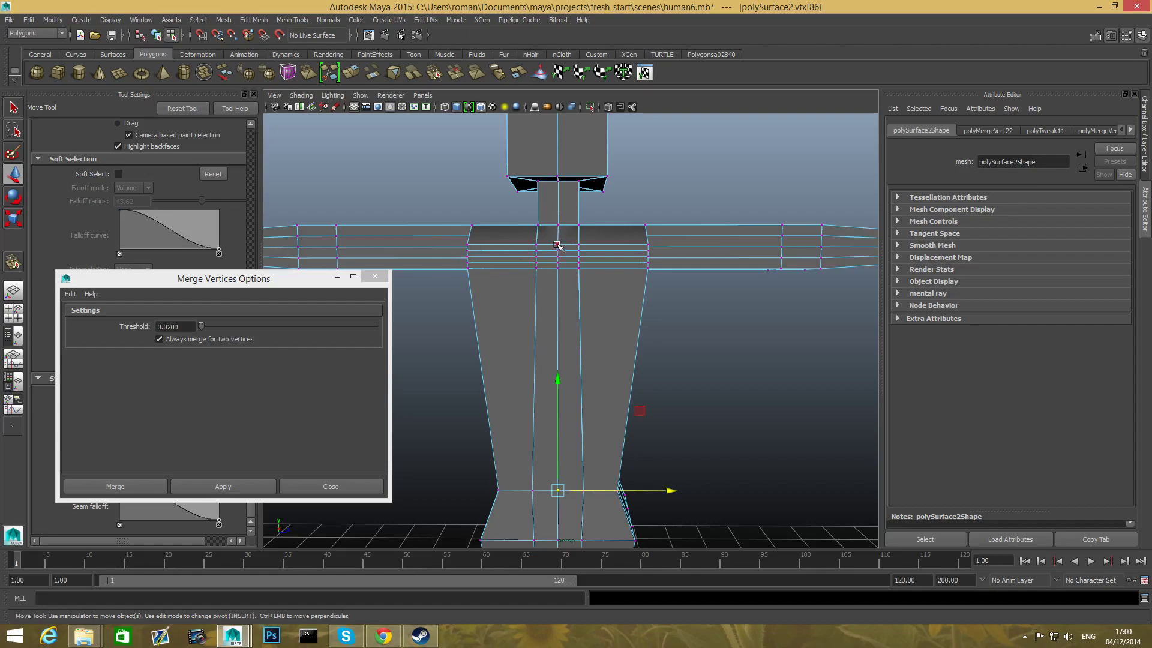
scroll(573, 397, down, 1)
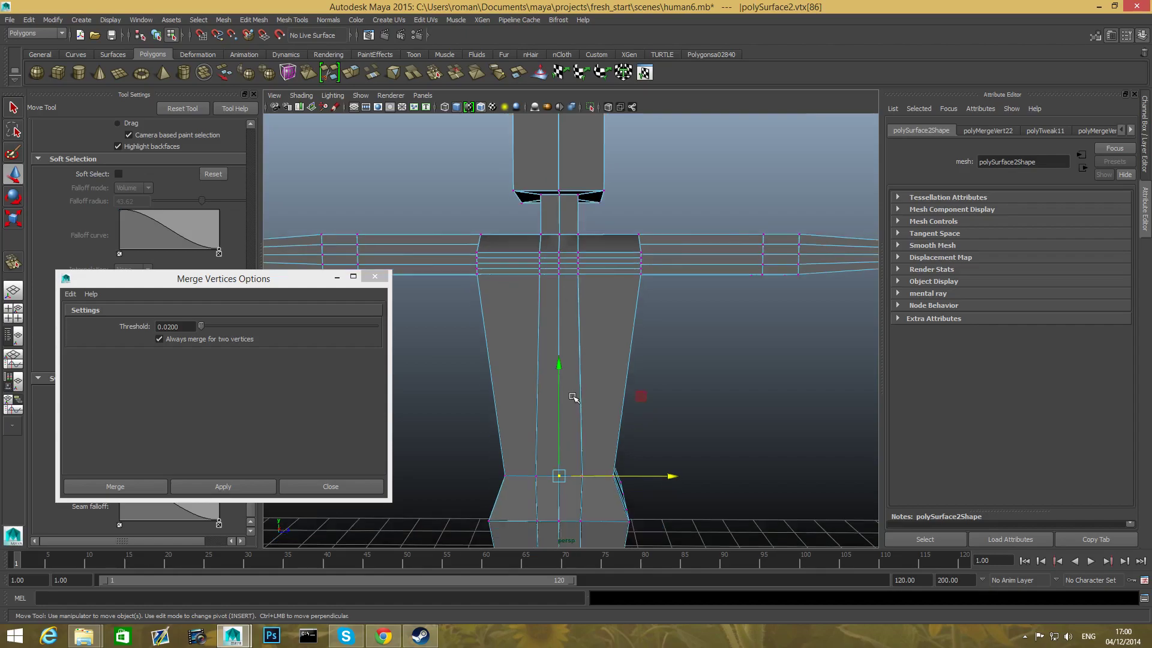
scroll(573, 397, down, 1)
alt+middle_drag(576, 390, 582, 288)
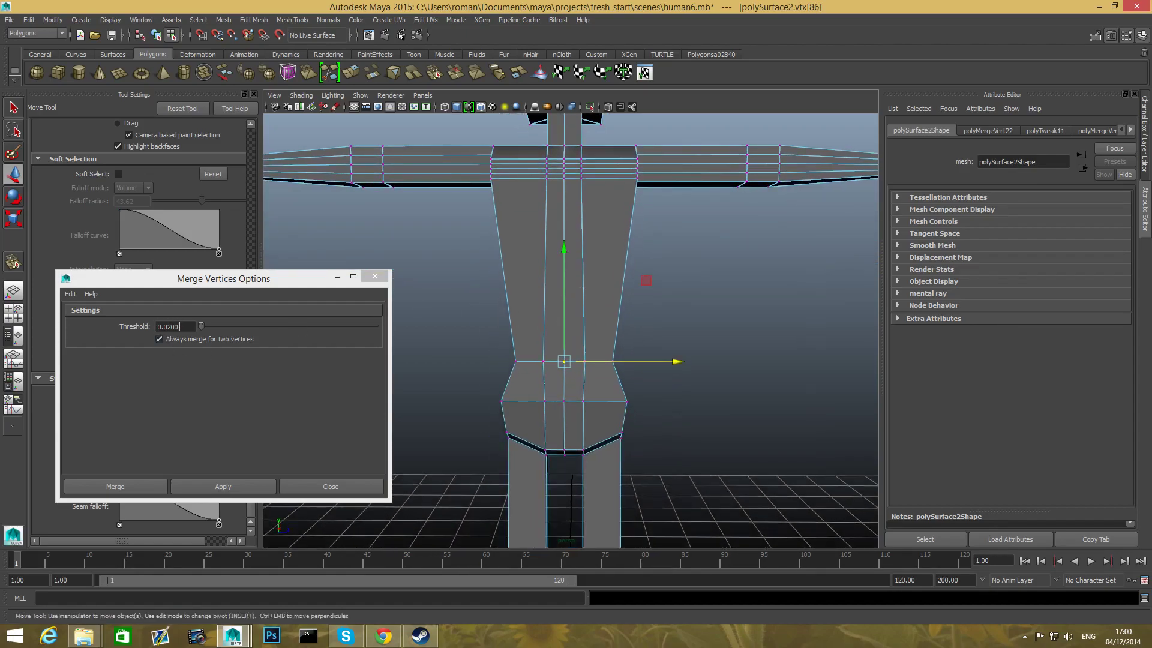
drag(179, 326, 168, 327)
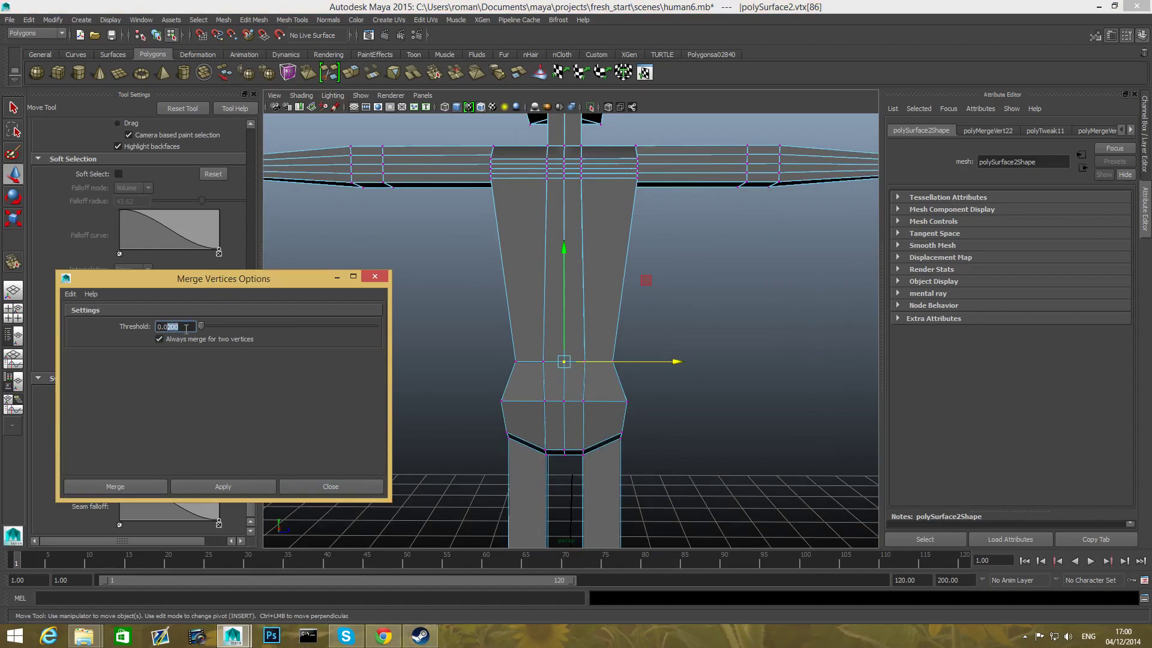
click(373, 278)
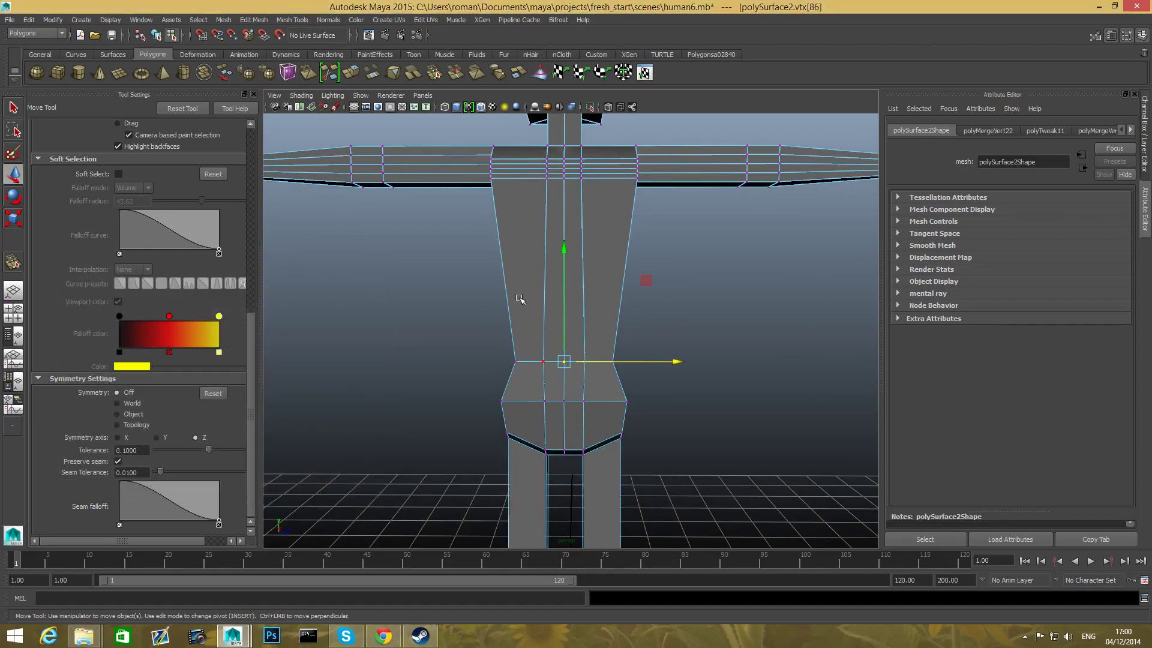
- Inspect the mirrored body from the front and at an angle, checking the waist, crotch and overall symmetry
scroll(478, 360, down, 1)
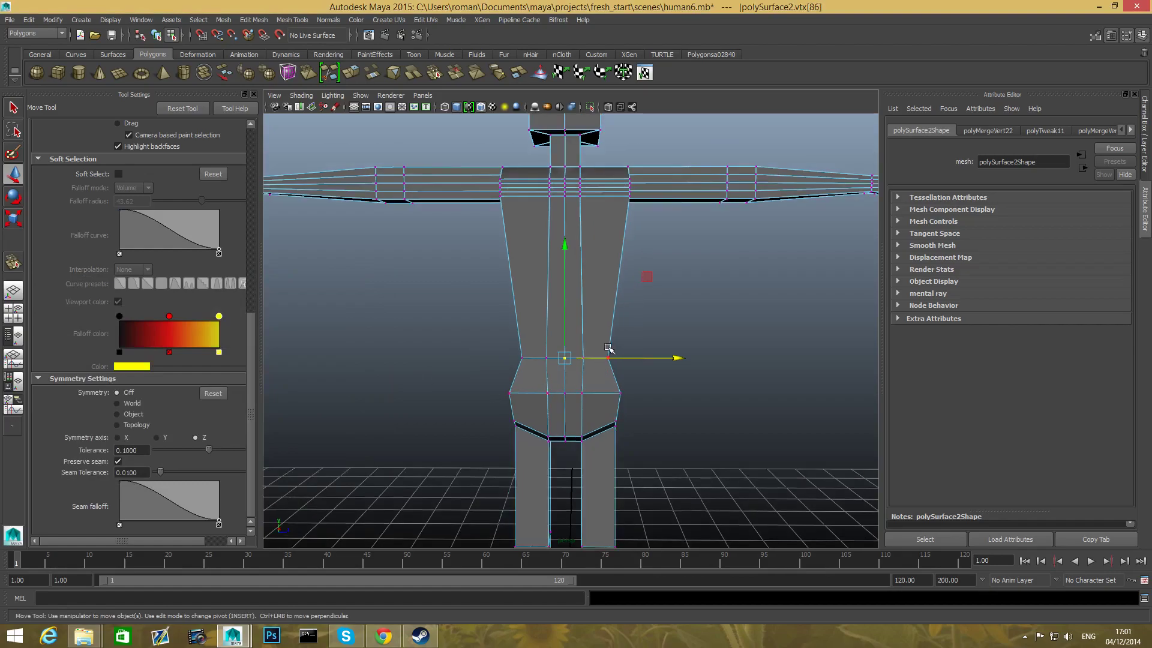
scroll(651, 360, down, 3)
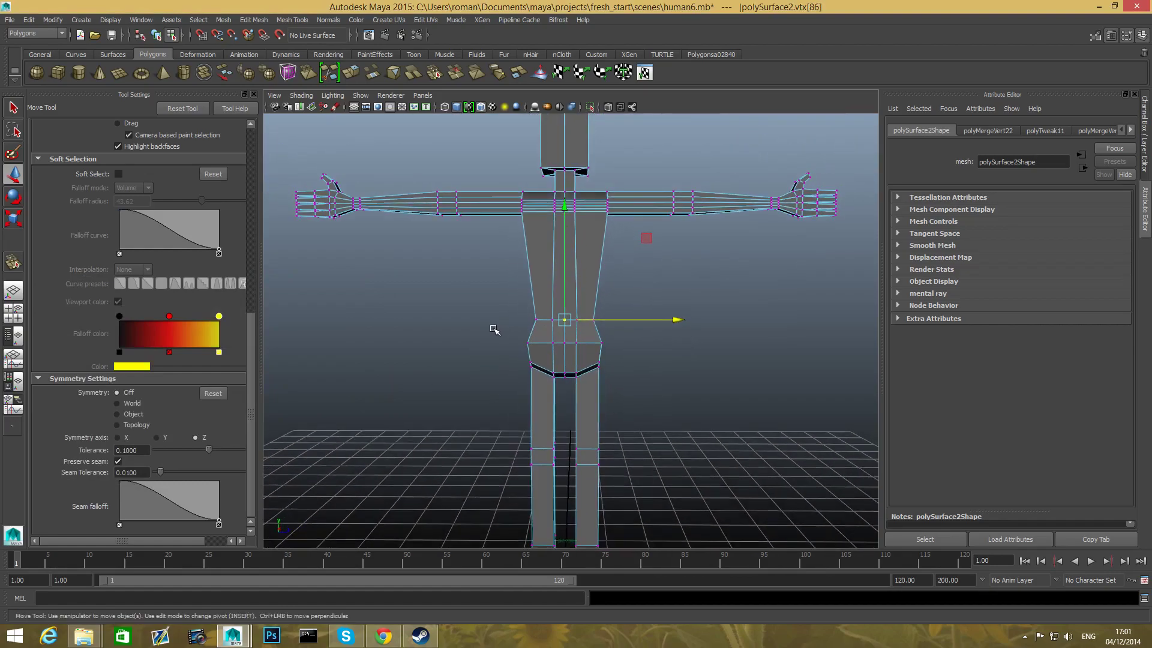
alt+middle_drag(601, 342, 593, 298)
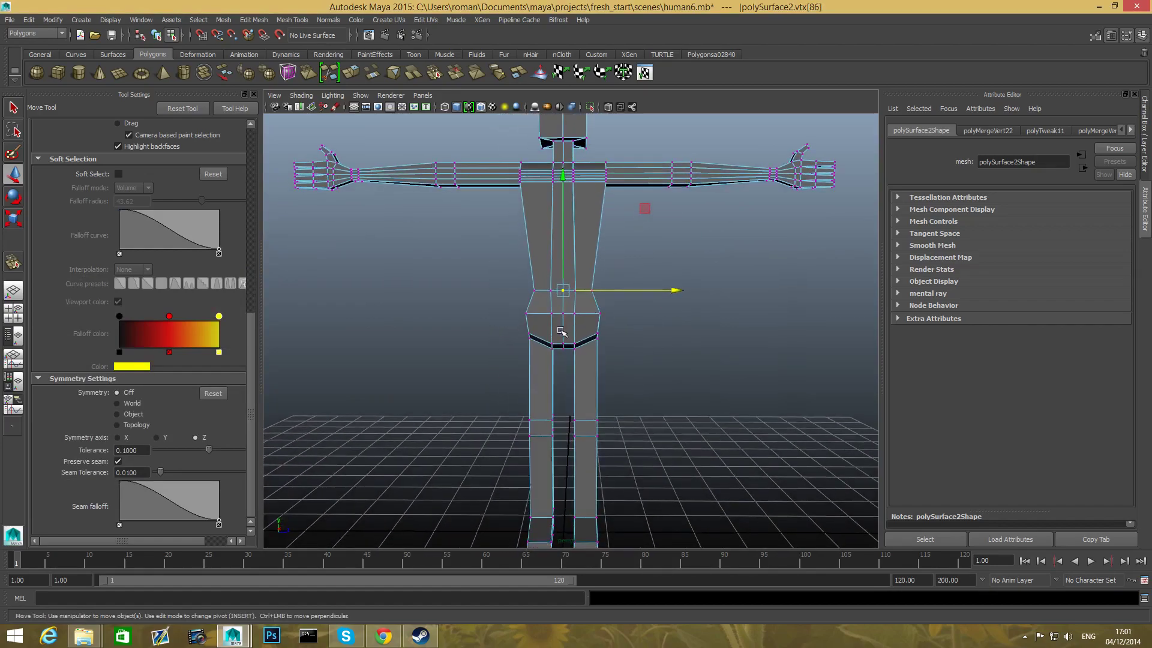
scroll(562, 331, up, 2)
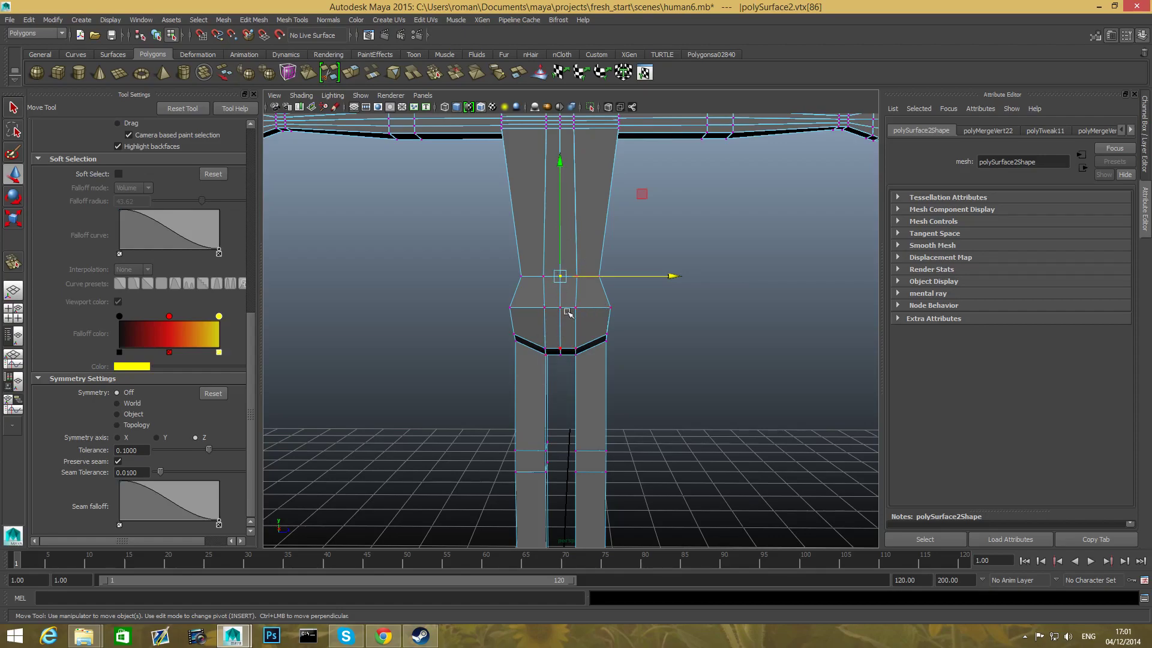
scroll(542, 343, down, 8)
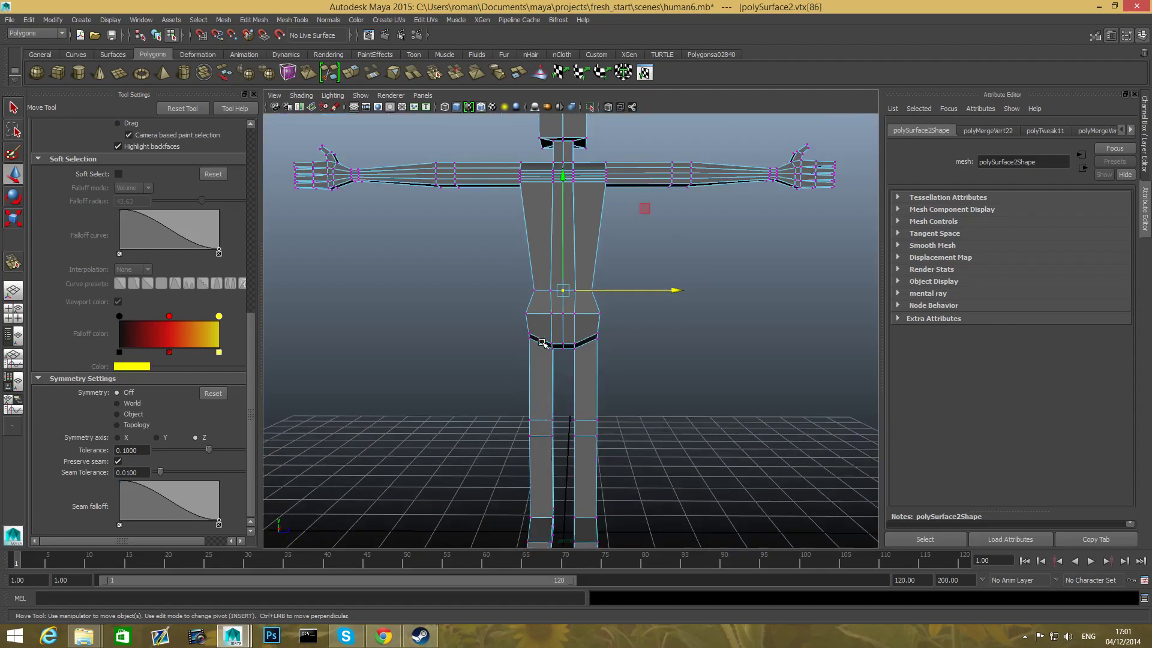
mouse_move(545, 382)
alt+mouse_down()
mouse_move(386, 398)
mouse_move(566, 389)
mouse_move(530, 426)
mouse_move(543, 362)
alt+mouse_up()
alt+middle_drag(590, 355, 525, 378)
alt+drag(525, 378, 575, 288)
alt+middle_drag(575, 288, 554, 334)
scroll(536, 415, down, 2)
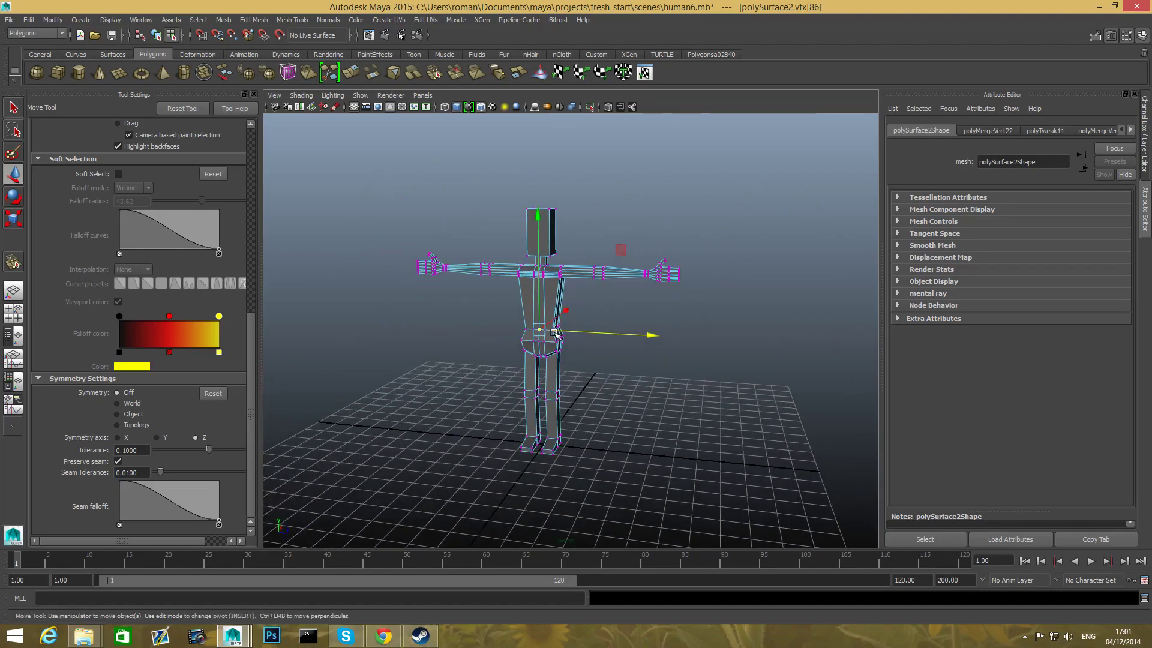
mouse_move(553, 335)
alt+mouse_down()
mouse_move(429, 342)
mouse_move(554, 326)
alt+mouse_up()
scroll(542, 376, up, 2)
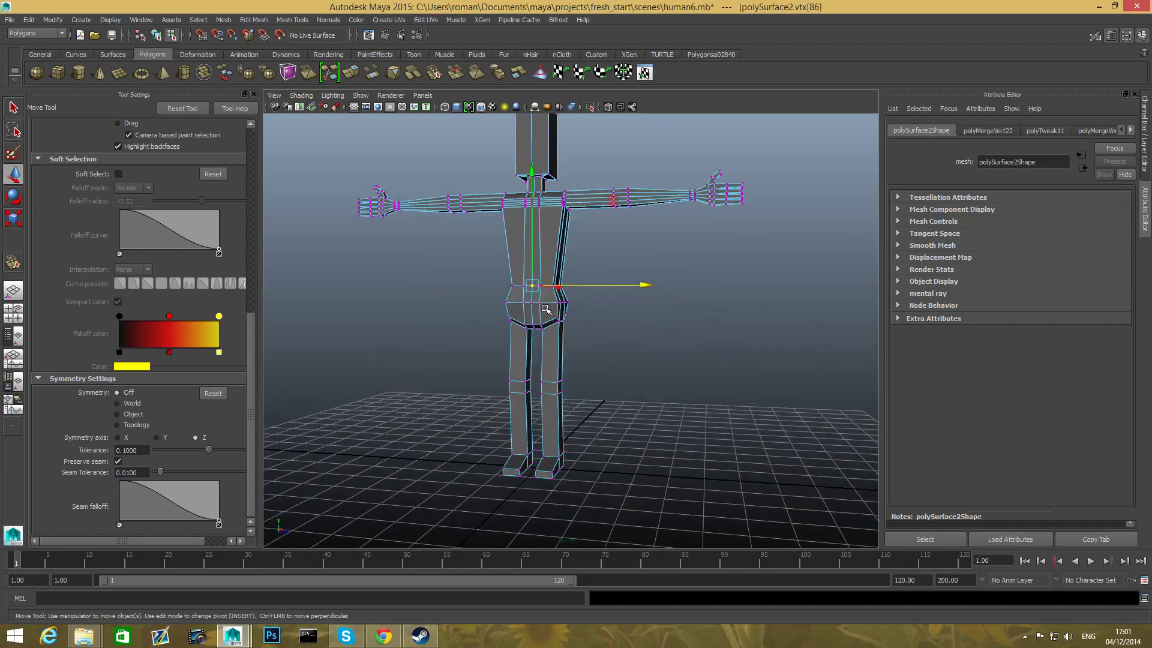
alt+middle_drag(542, 317, 537, 377)
alt+right_drag(578, 353, 488, 351)
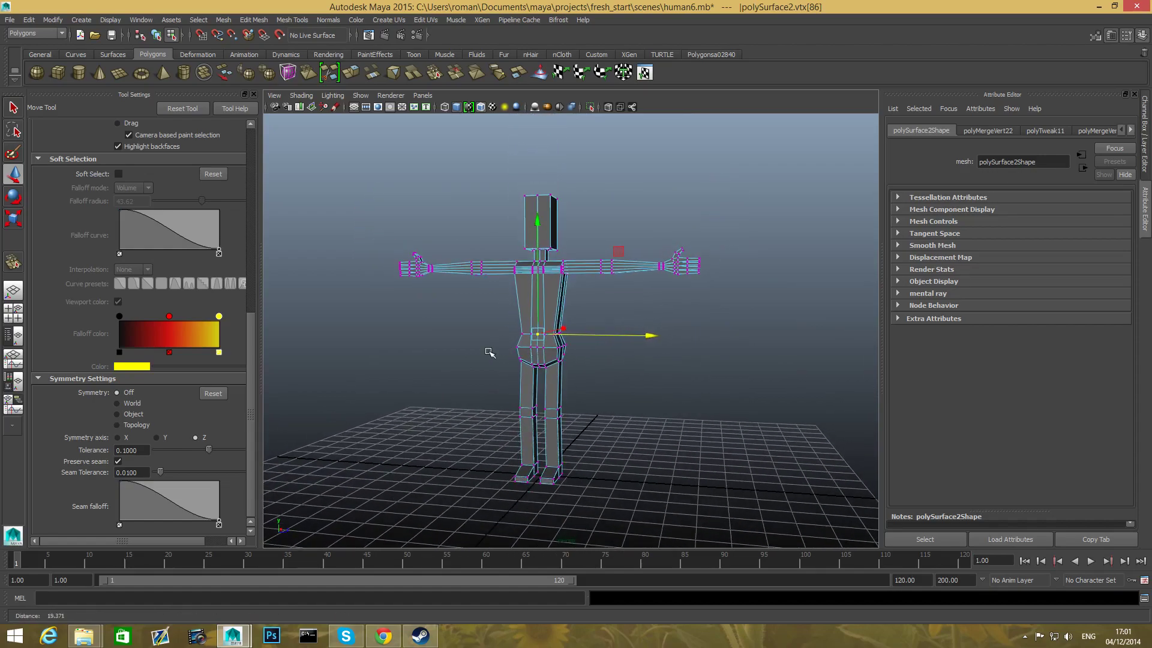